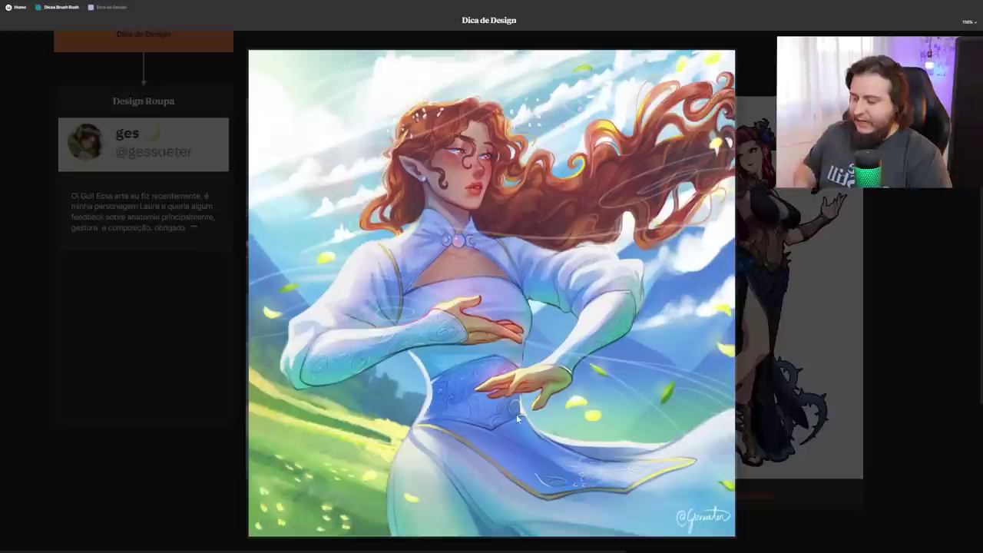
Switch to Photoshop, fill Layer 1 with pale bluish white and lower its opacity to 48% over the character painting
left_click(892, 285)
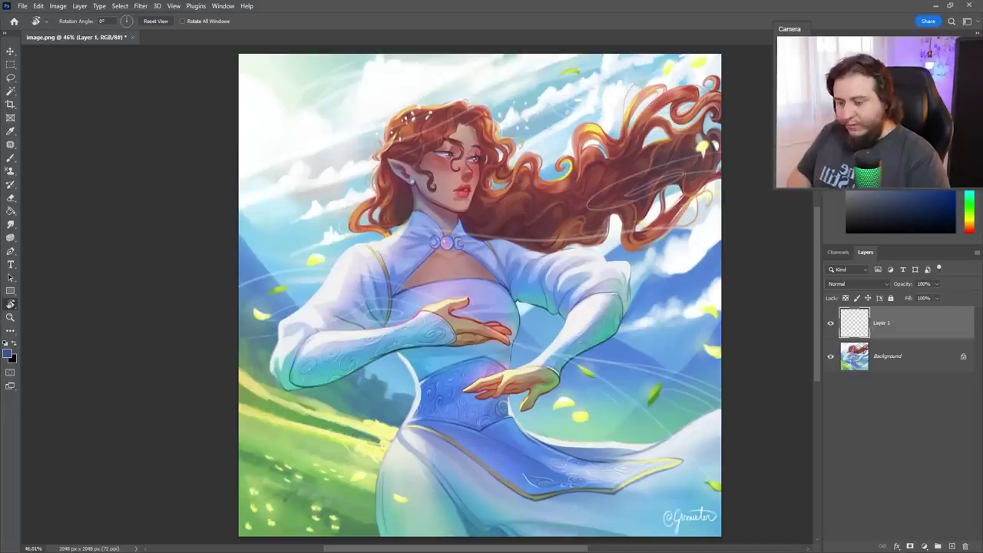
key("g")
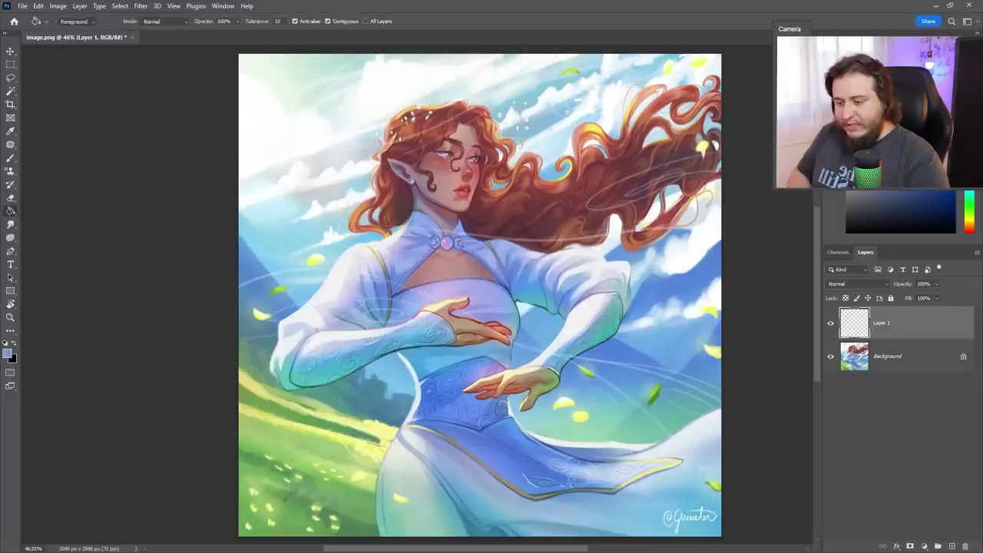
key("r")
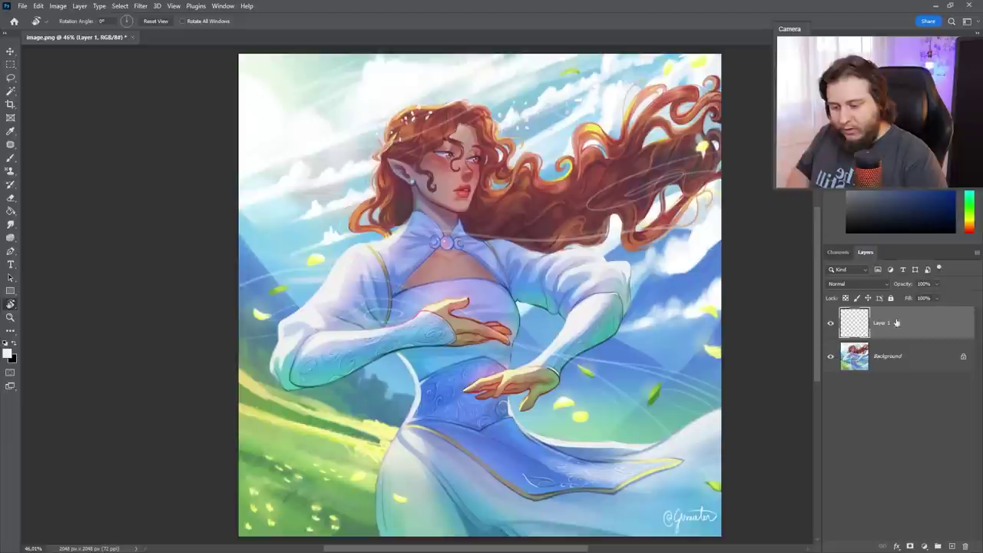
key("g")
left_click(549, 253)
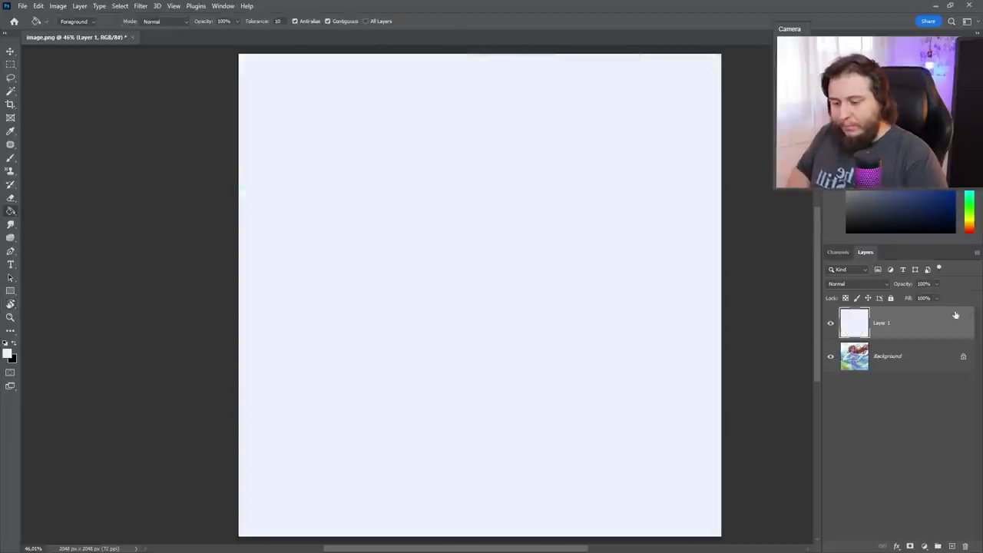
left_click_drag(928, 296, 912, 296)
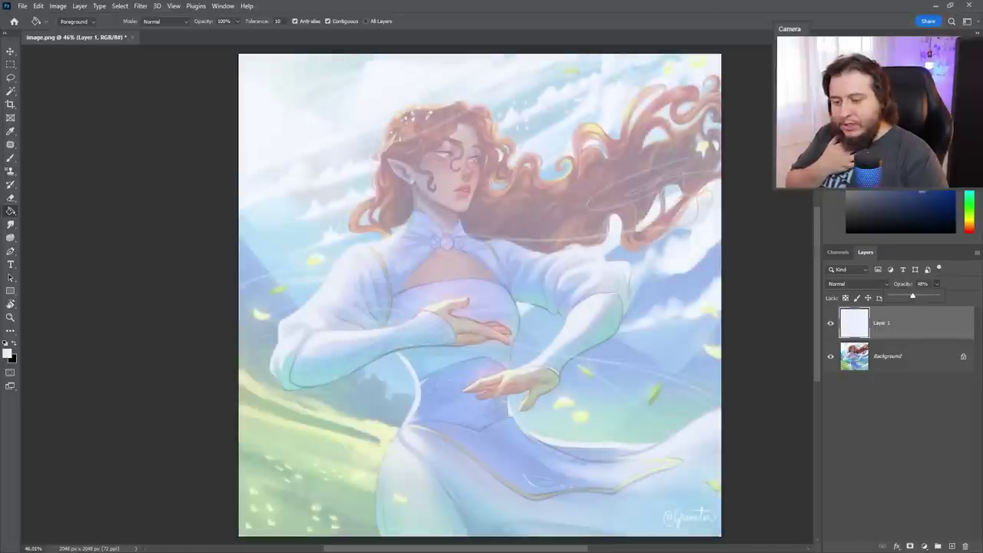
Set the foreground colour to dark red and add a new layer above the white overlay for brush drawing
left_click(969, 151)
left_click(956, 212)
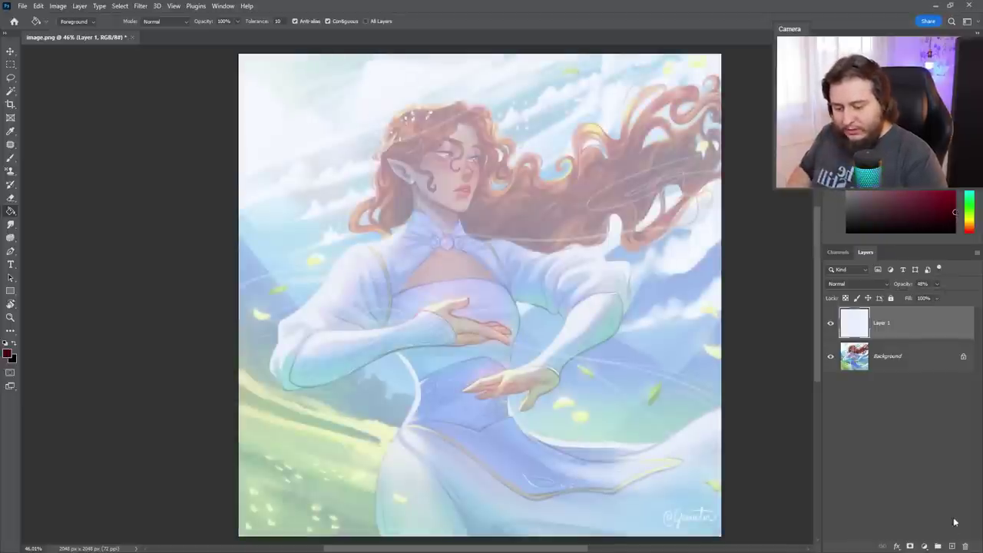
left_click(951, 546)
key("b")
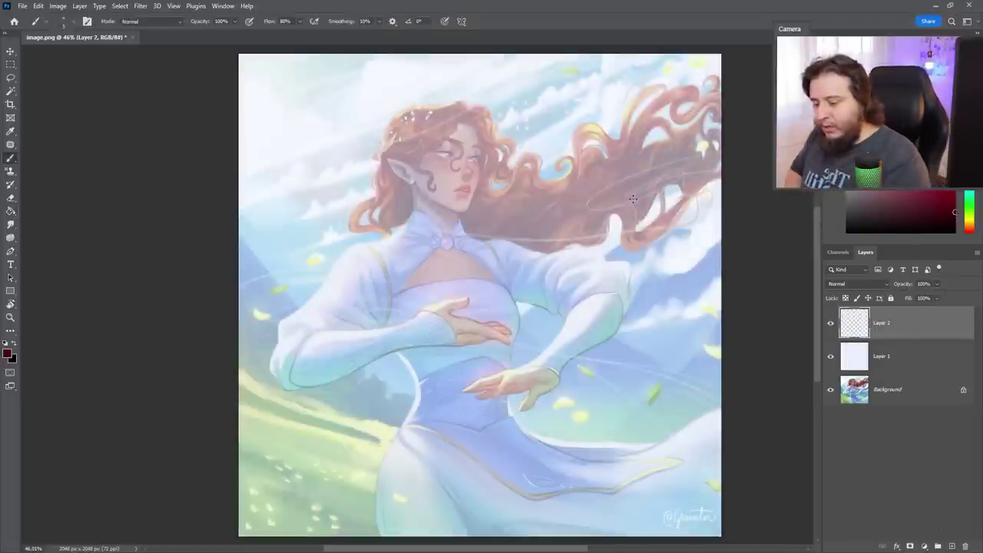
Choose the Redondissimo brush from the BrushRush 2023 set and reduce it to about 15 px
right_click(695, 153)
left_click(721, 319)
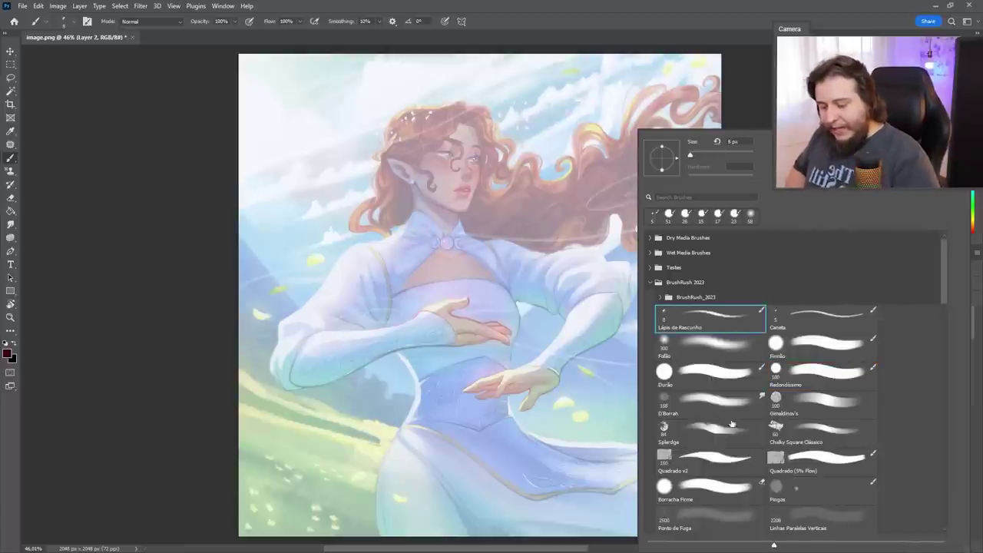
left_click(777, 373)
left_click(692, 157)
left_click(693, 38)
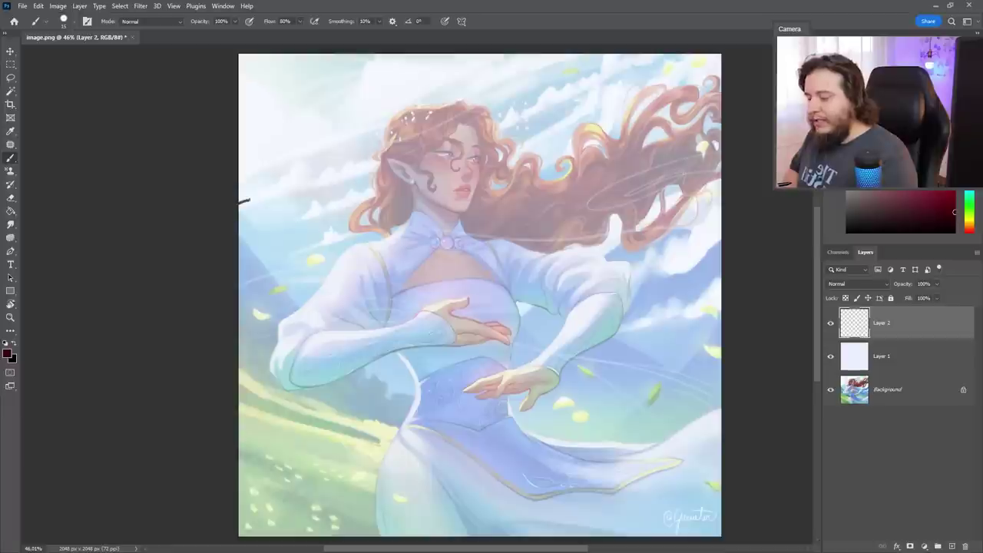
left_click_drag(244, 201, 442, 148)
key("ctrl+z")
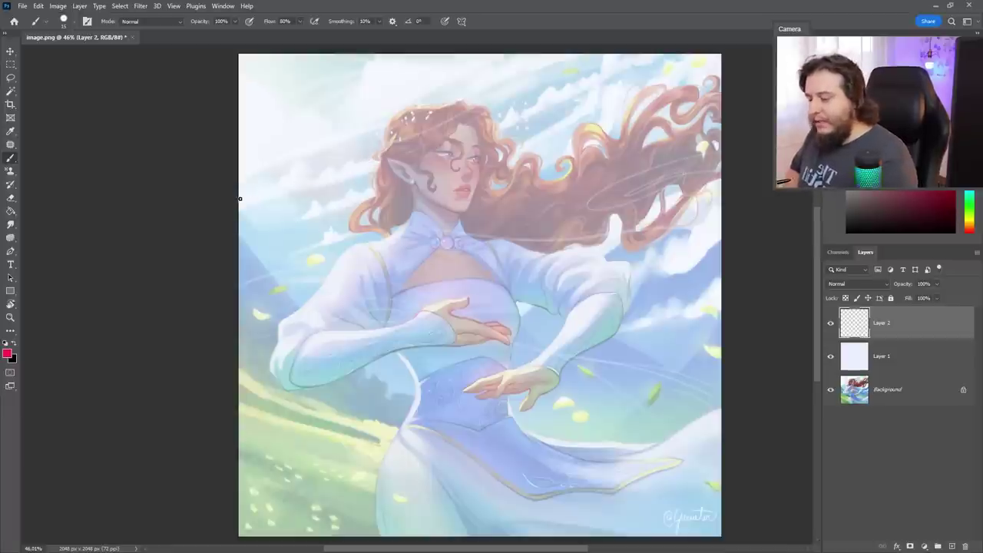
left_click_drag(239, 198, 465, 140)
key("ctrl+z")
left_click_drag(238, 202, 427, 144)
key("ctrl+z")
Draw a straight pinkish-red guide from the canvas's left edge to the eyes, continuing more steeply to the top edge
left_click(241, 203)
left_click(446, 145, "shift")
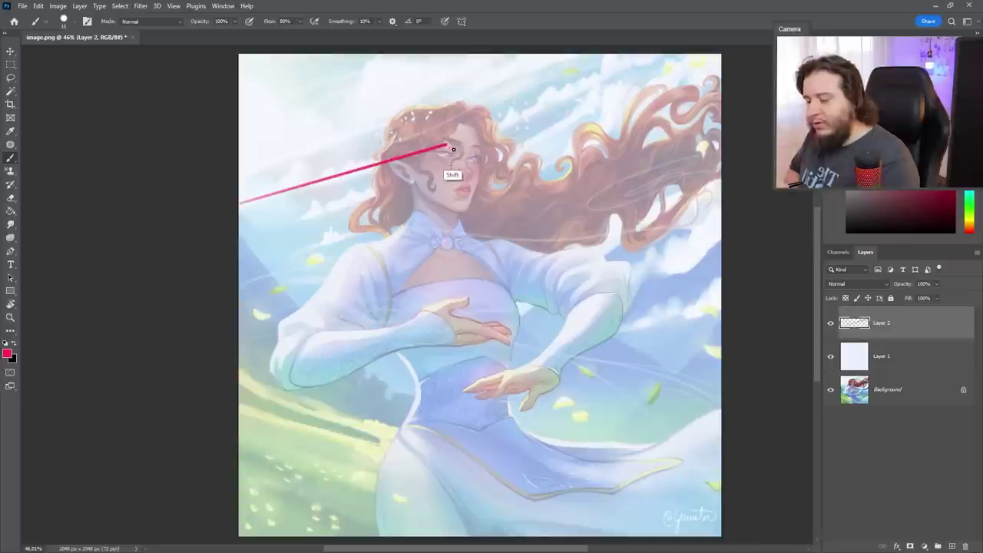
left_click(645, 54, "shift")
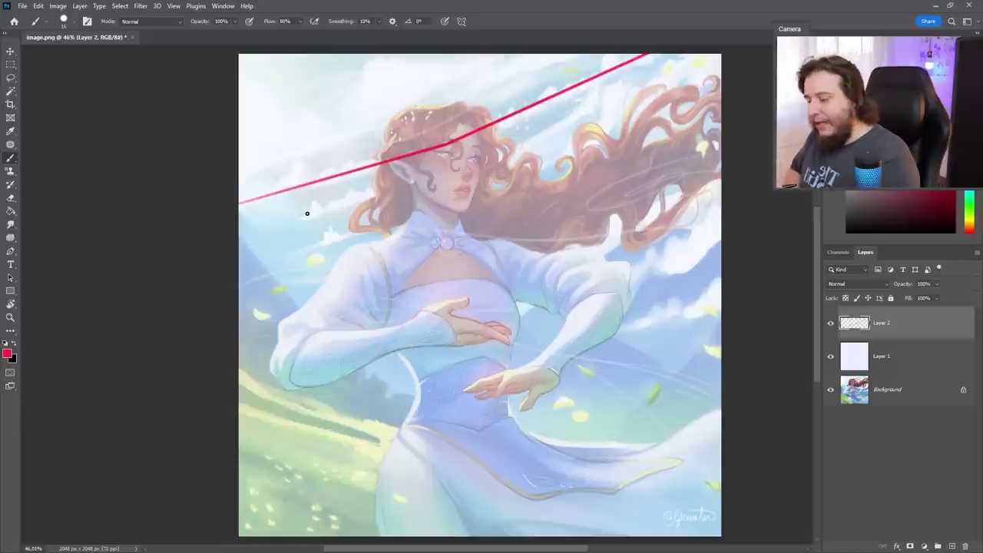
left_click(307, 214)
left_click(480, 159, "shift")
left_click(608, 91, "shift")
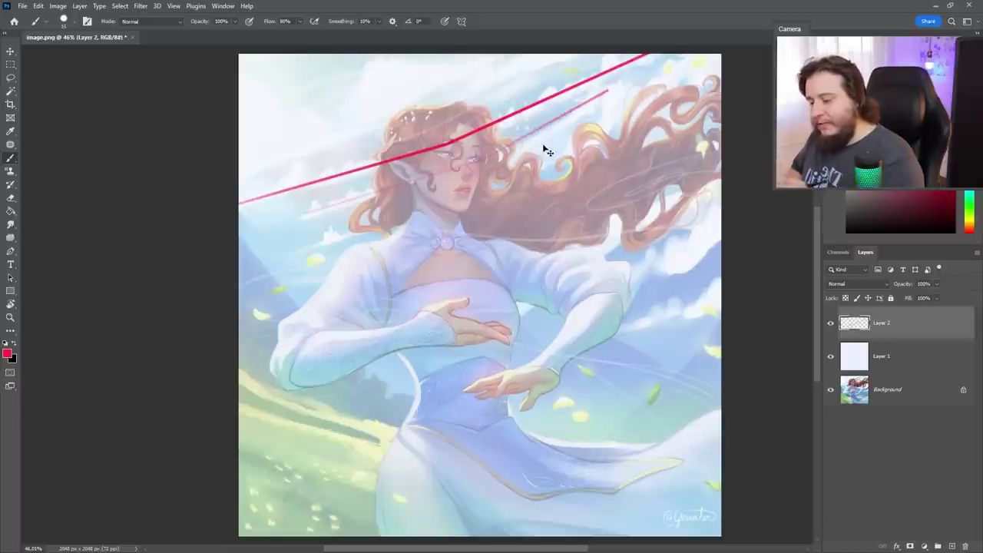
key("ctrl+z")
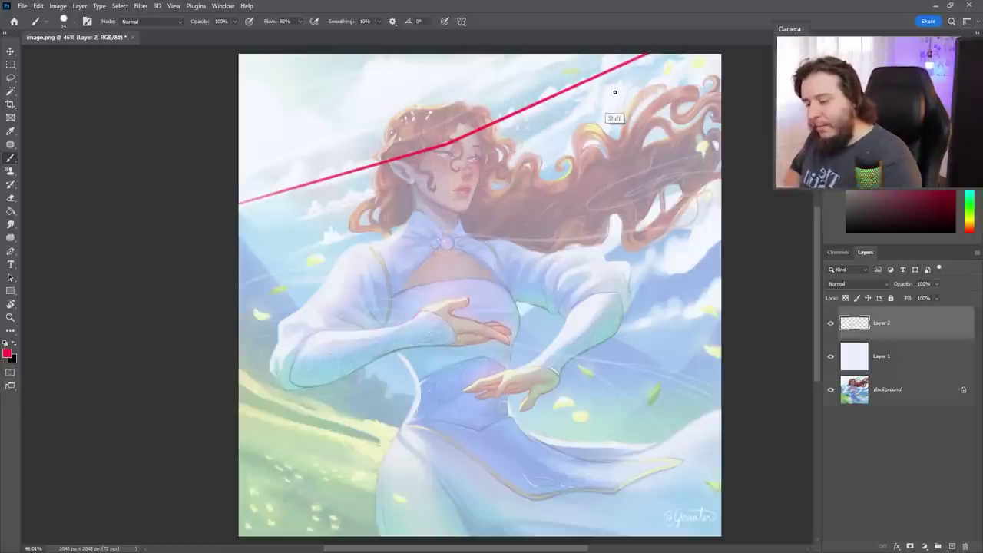
Draw a second bent guide line beneath the first across the lower face, and another diagonal above the head to the top edge
left_click(620, 86)
left_click(518, 151, "shift")
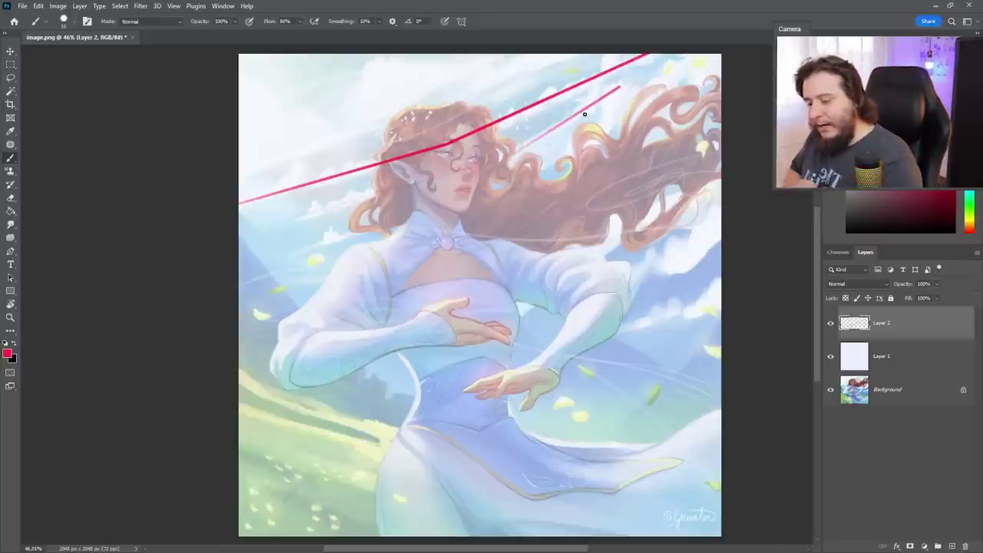
left_click(304, 214)
left_click(513, 155, "shift")
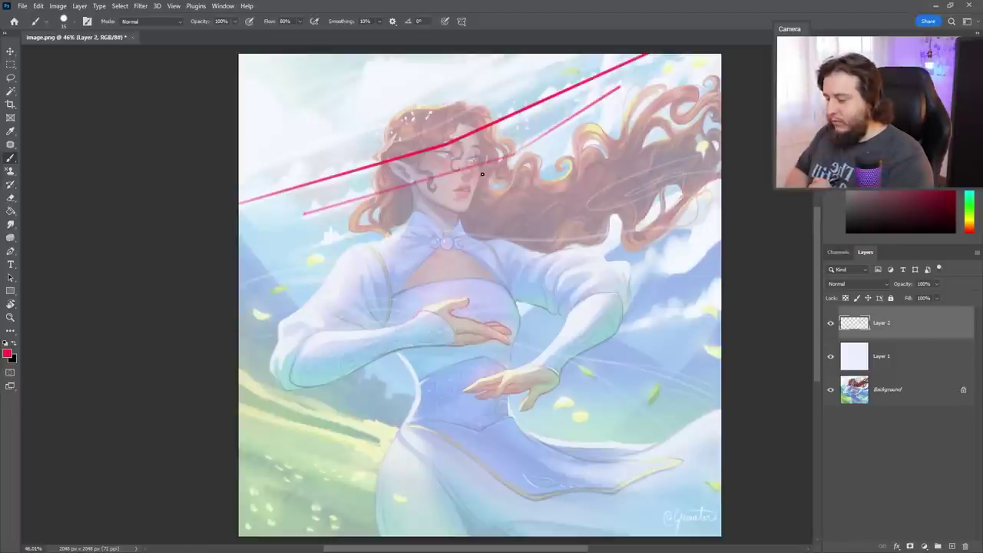
left_click(528, 55, "shift")
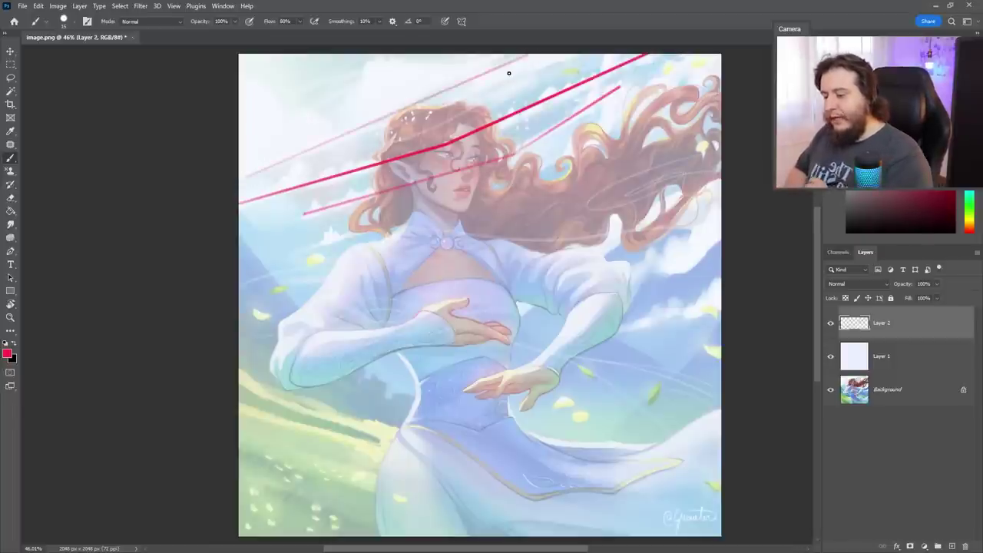
Hide the guide-line layer, then lasso diagonal cloud streaks across the sky on a new layer and fill them with lavender
left_click(830, 323)
left_click(951, 546)
key("l")
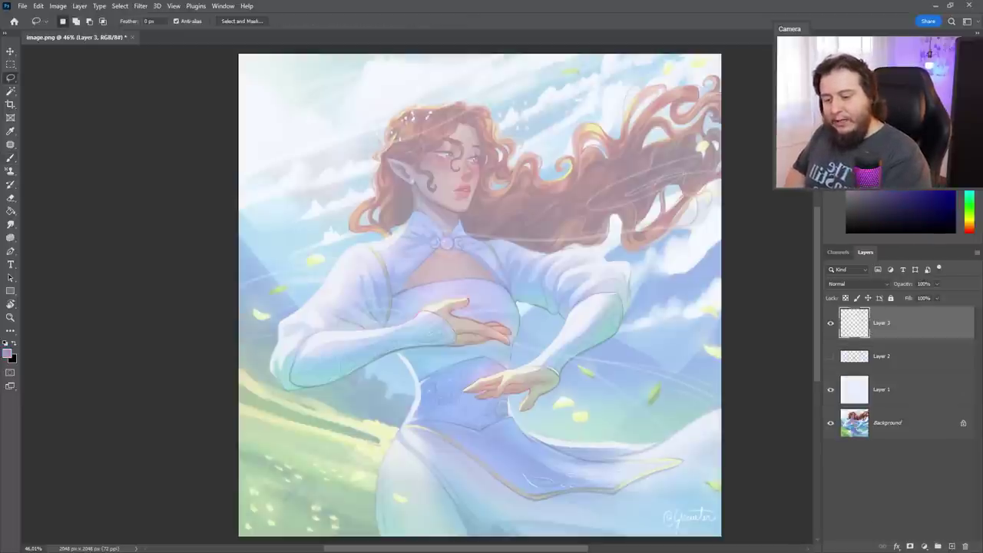
mouse_move(649, 53)
left_mouse_down()
mouse_move(381, 163)
mouse_move(203, 214)
mouse_move(395, 180)
mouse_move(646, 76)
mouse_move(746, 50)
mouse_move(675, 52)
left_mouse_up()
mouse_move(239, 228)
left_mouse_down()
mouse_move(407, 192)
mouse_move(628, 117)
mouse_move(461, 192)
mouse_move(314, 228)
mouse_move(221, 232)
left_mouse_up()
mouse_move(235, 179)
left_mouse_down()
mouse_move(347, 149)
mouse_move(586, 52)
mouse_move(514, 59)
mouse_move(421, 103)
mouse_move(429, 77)
mouse_move(389, 102)
mouse_move(363, 56)
mouse_move(329, 111)
mouse_move(241, 179)
mouse_move(253, 185)
mouse_move(424, 121)
mouse_move(309, 172)
mouse_move(445, 115)
mouse_move(290, 160)
mouse_move(338, 103)
mouse_move(313, 99)
mouse_move(209, 197)
left_mouse_up()
mouse_move(367, 95)
left_mouse_down()
mouse_move(305, 131)
mouse_move(285, 165)
left_mouse_up()
key("g")
left_click(444, 134)
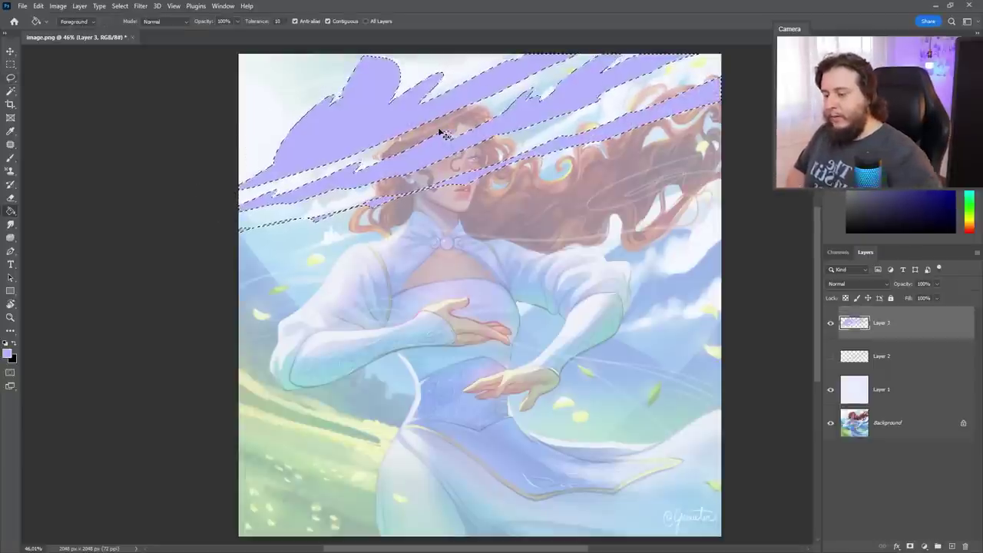
key("ctrl+d")
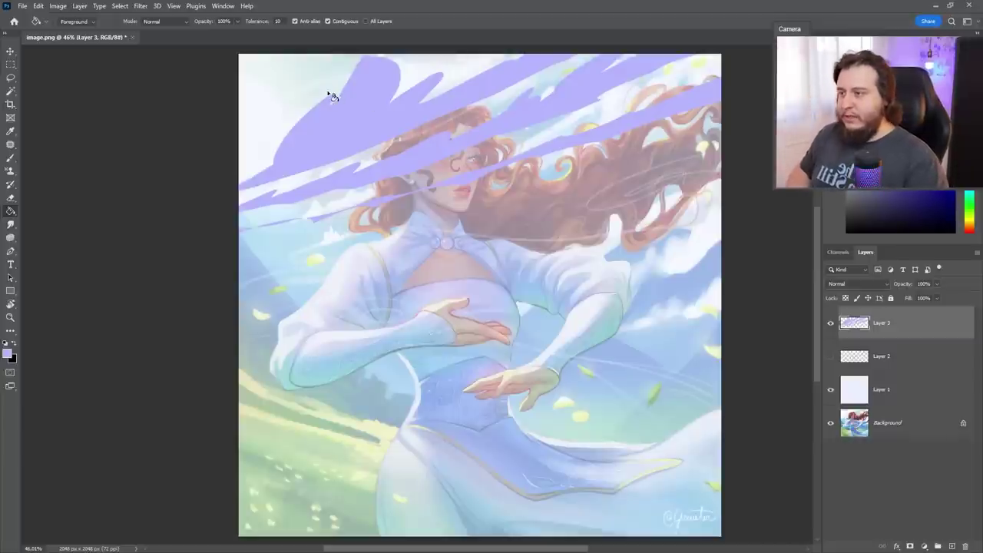
Recolour the lavender cloud streaks on Layer 3 with a white sampled from the painting's clouds
left_click(338, 204, "alt")
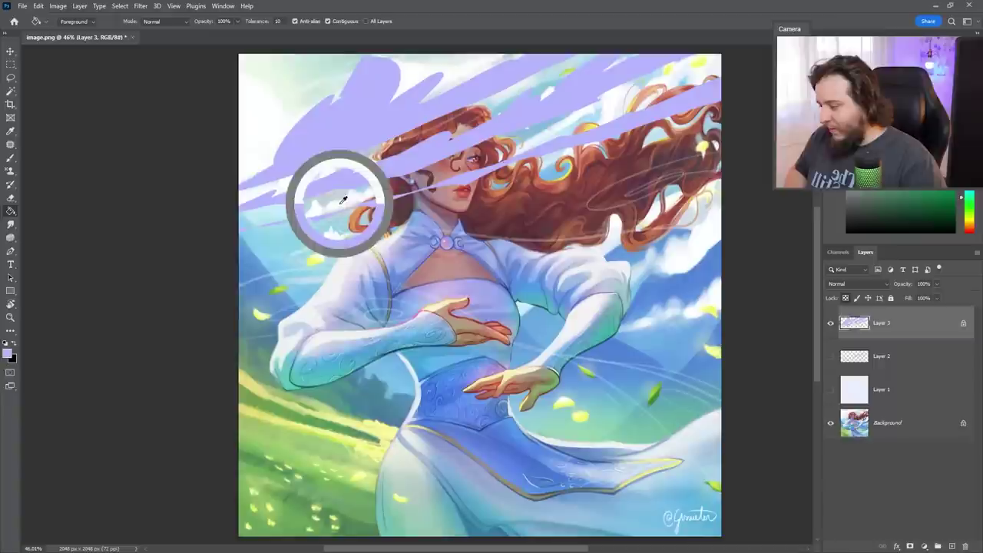
left_click(341, 178)
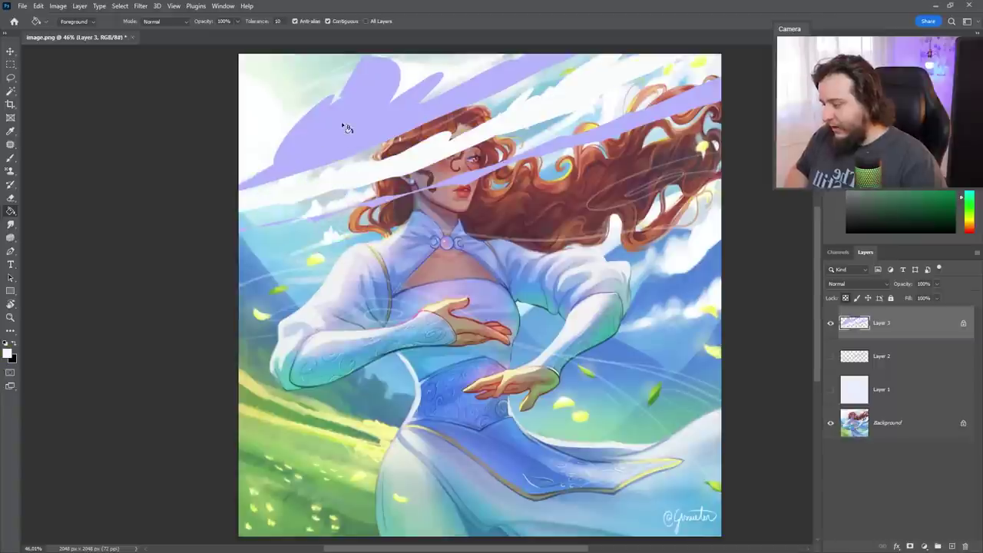
left_click(344, 128)
left_click(377, 205)
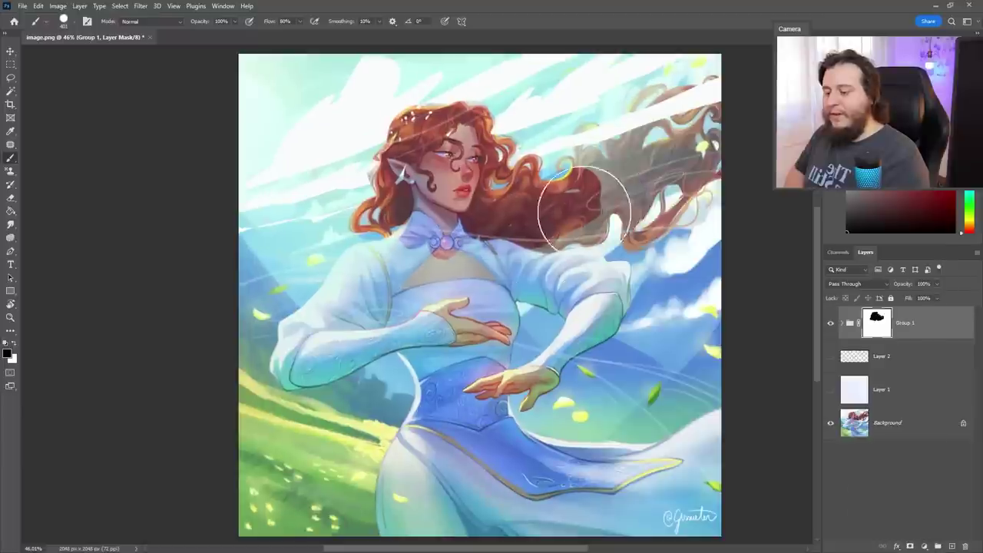
Paint black on Group 1's mask over the flowing hair, torso and sleeve to uncover the character
mouse_move(609, 209)
left_mouse_down()
mouse_move(659, 154)
mouse_move(711, 160)
left_mouse_up()
left_click_drag(503, 257, 371, 361)
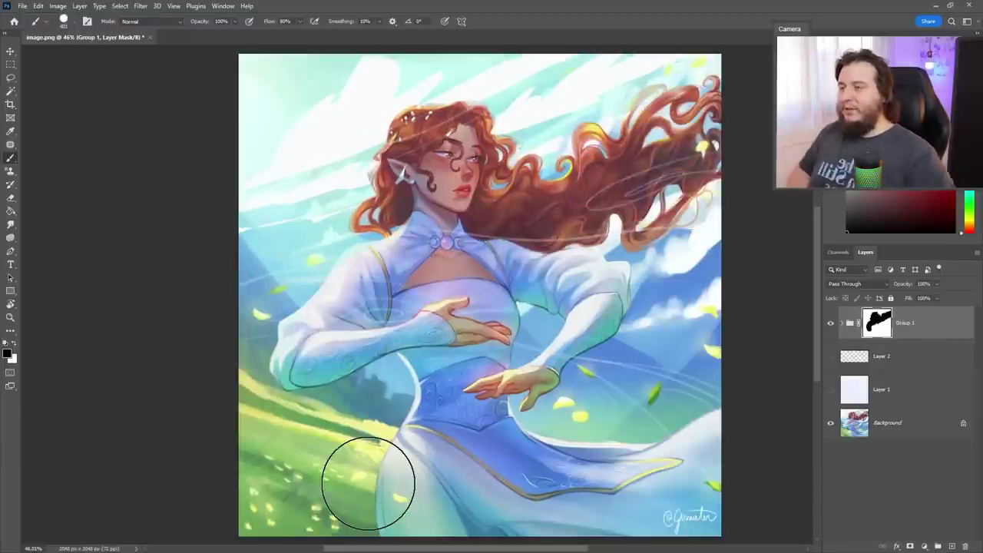
Switch to the Redondissimo brush, add a new layer and place it above Group 1, outside the group
left_click(868, 361)
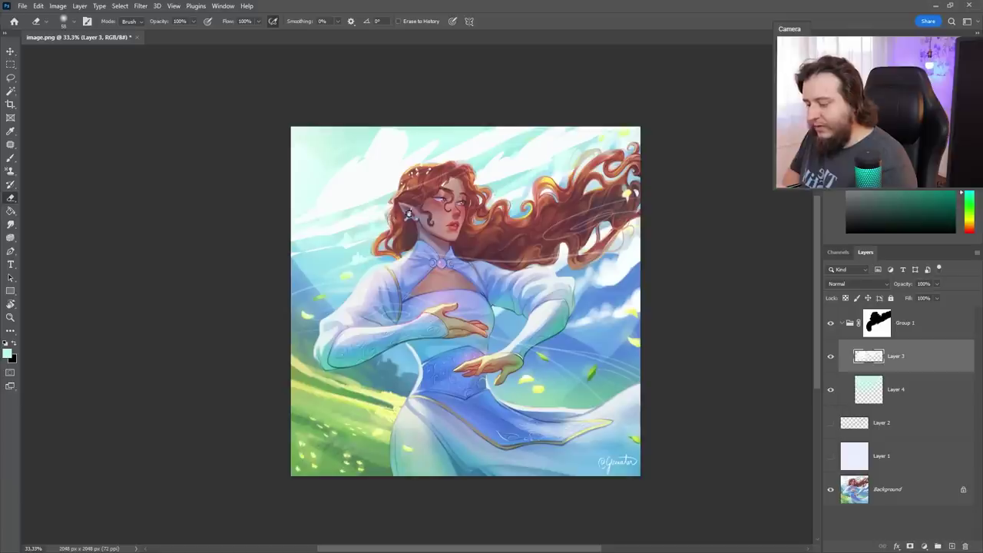
right_click(437, 227)
left_click(595, 376)
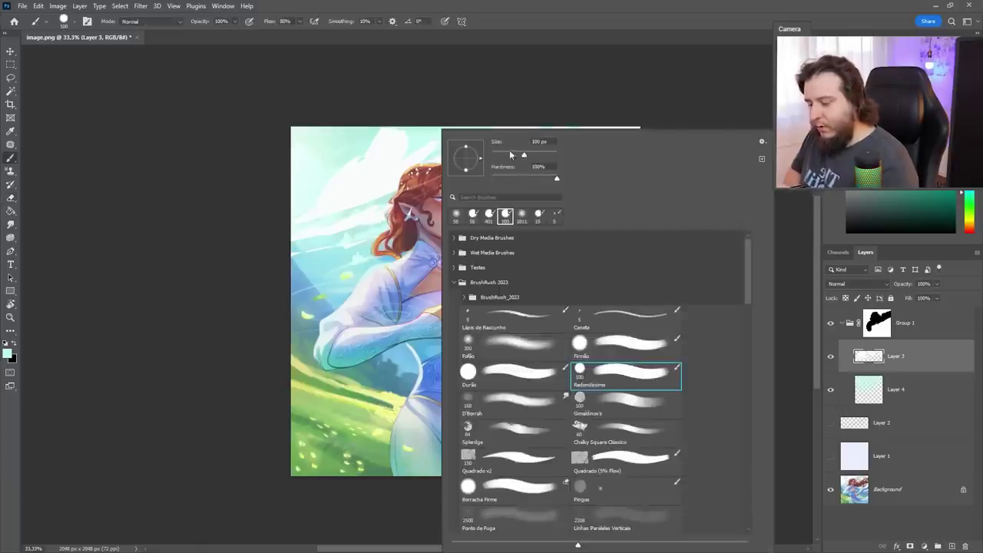
left_click(387, 225)
left_click(952, 545)
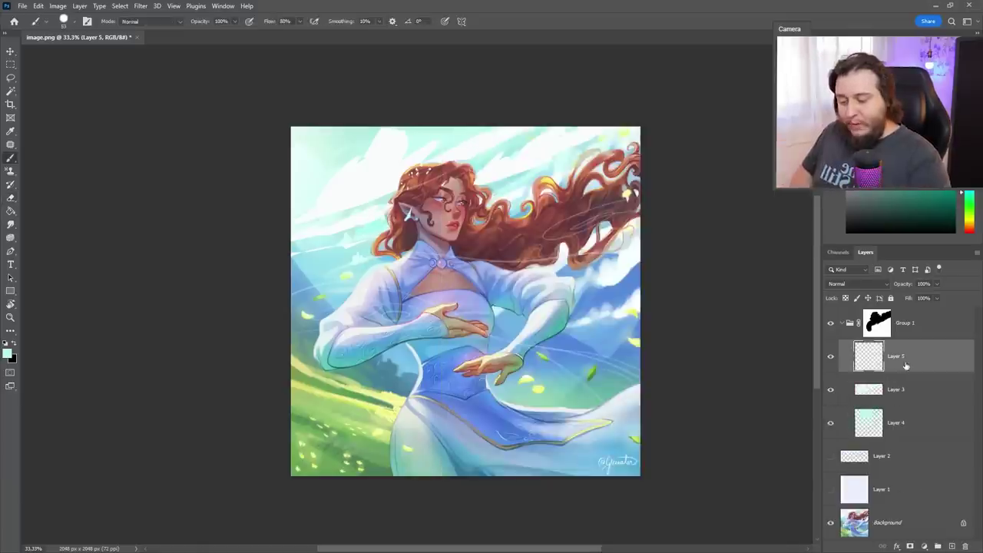
left_click_drag(906, 364, 901, 320)
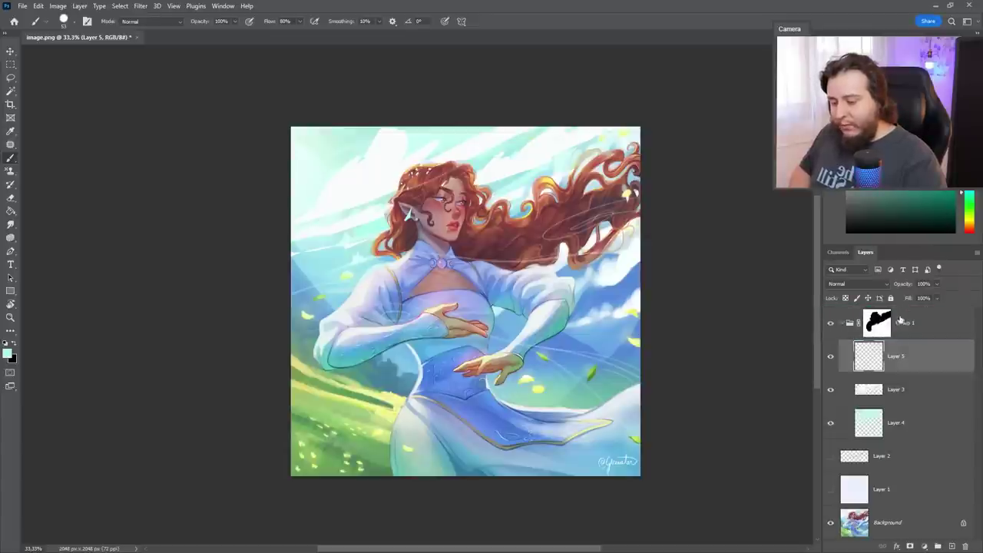
left_click_drag(895, 357, 900, 311)
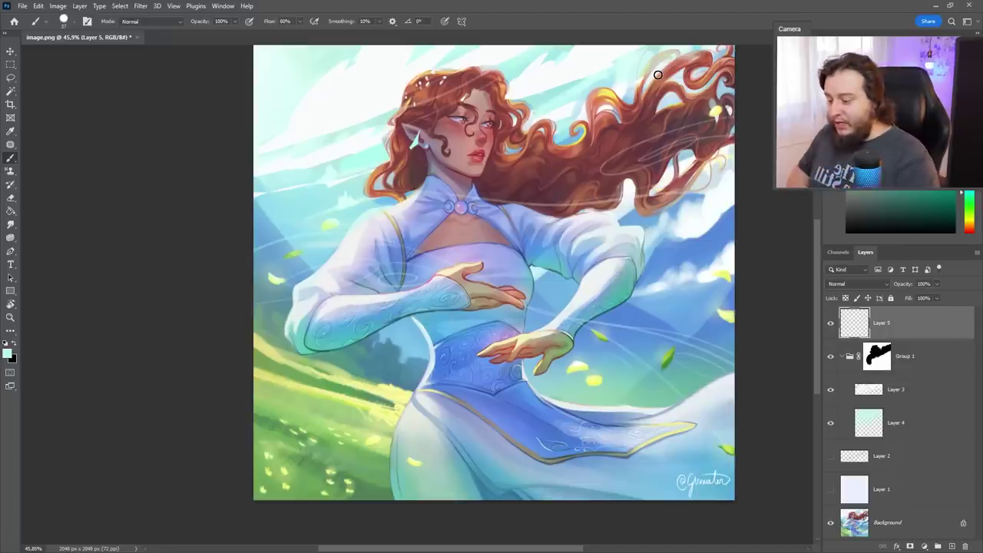
Sample dark blue from the belt and paint a V-shaped stroke along its lower edge
left_click(498, 393, "alt")
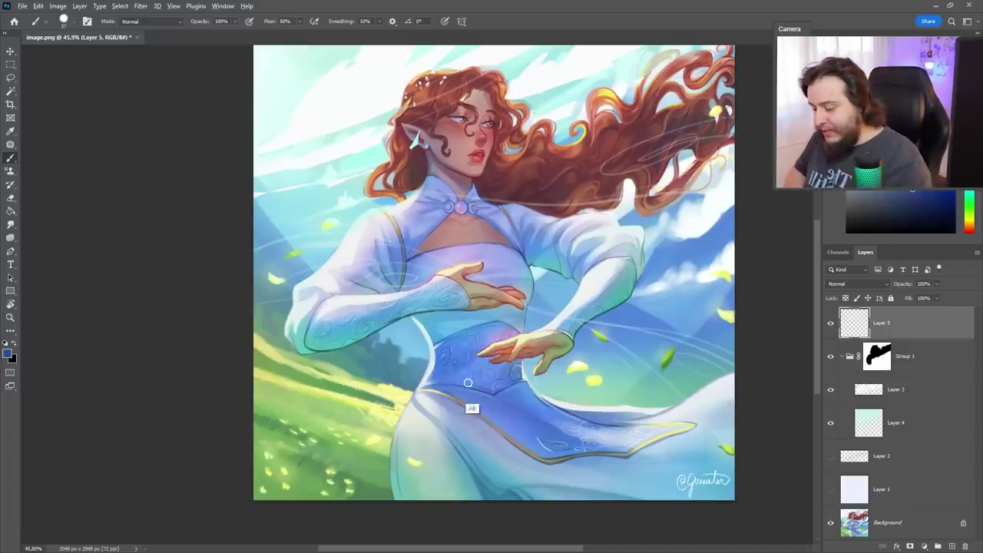
mouse_move(423, 384)
left_mouse_down()
mouse_move(509, 407)
mouse_move(531, 383)
left_mouse_up()
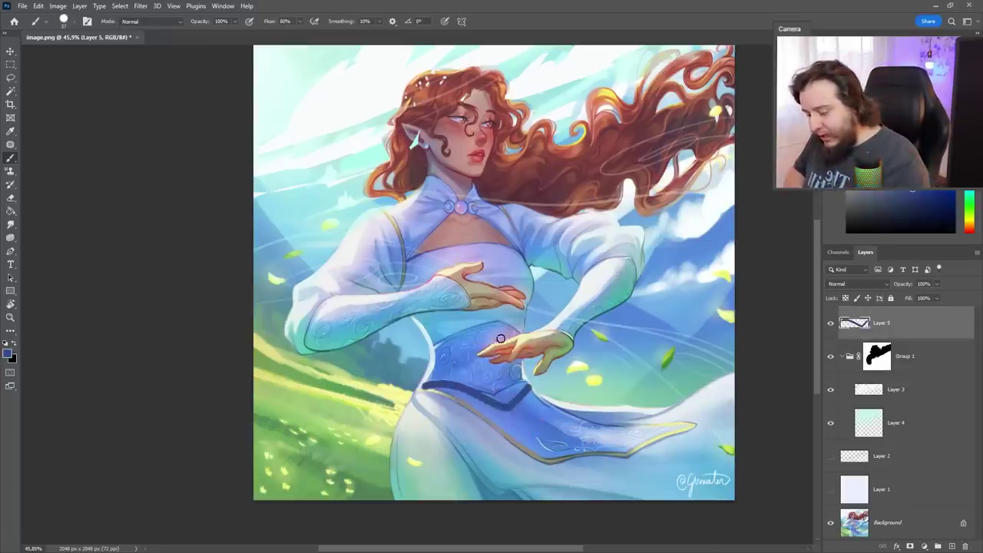
left_click_drag(497, 320, 501, 406)
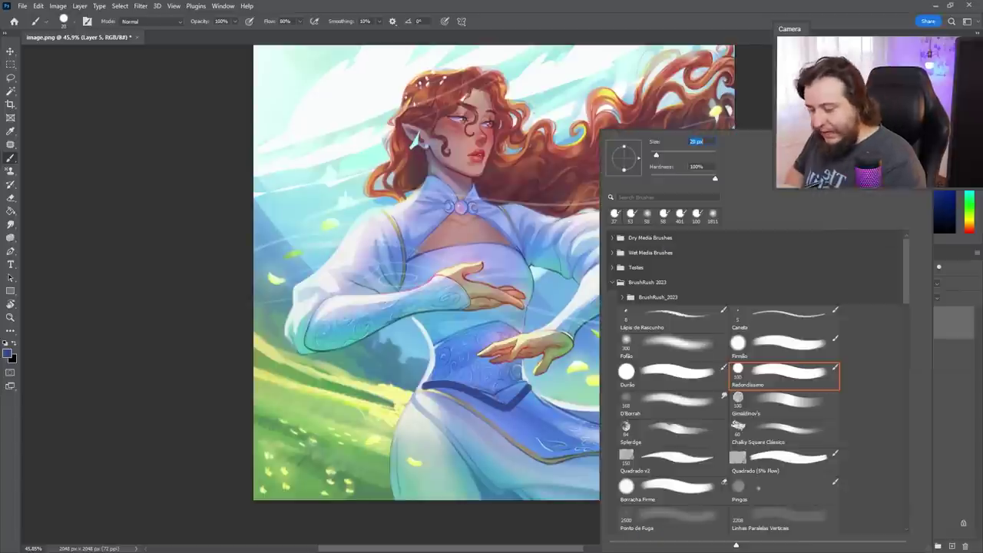
left_click_drag(498, 324, 499, 403)
key("ctrl+z")
key("ctrl+z")
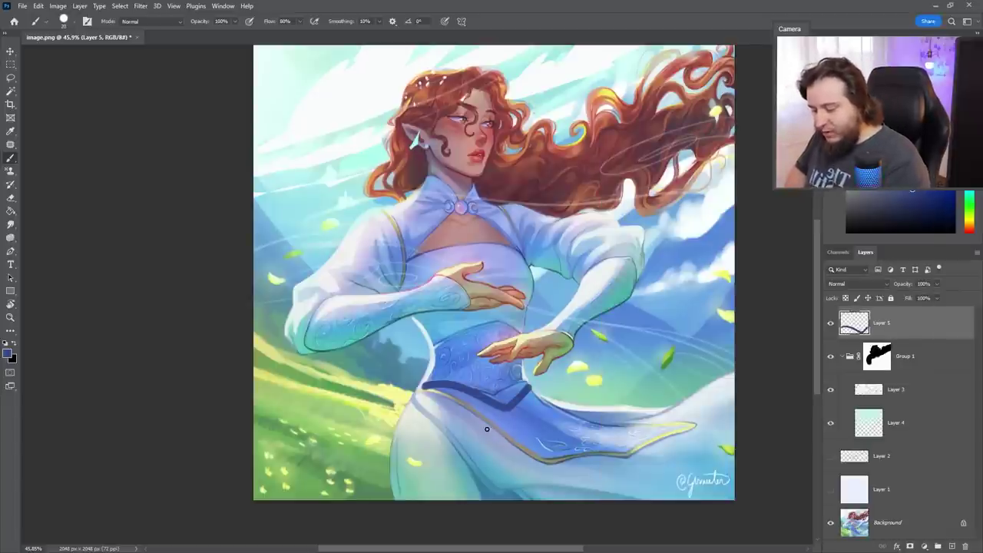
Sample blues from the belt and paint over the dark V-shaped stroke, shaping the belt's pointed flap above the skirt
left_click(508, 383, "alt")
left_click(446, 391, "alt")
left_click(438, 382, "alt")
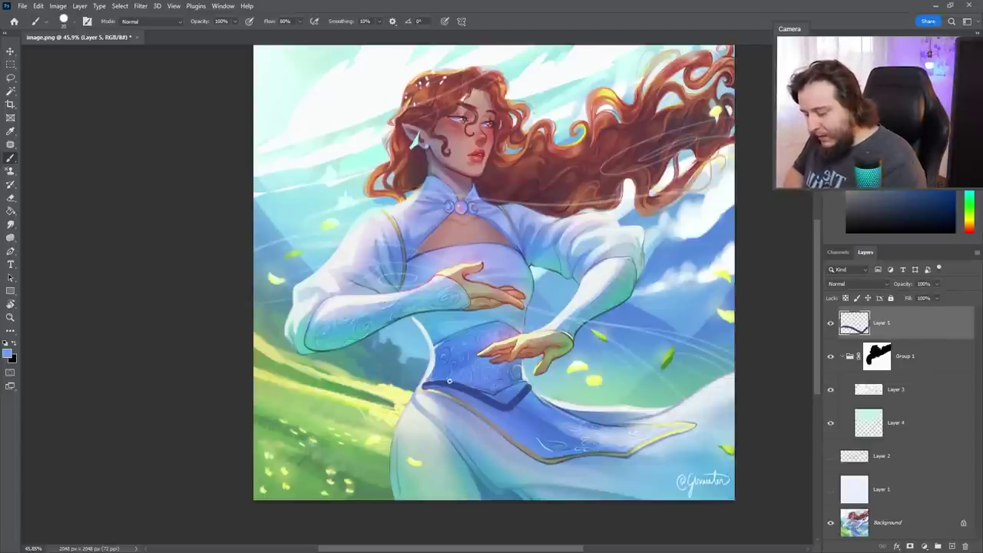
mouse_move(428, 384)
left_mouse_down()
mouse_move(525, 381)
mouse_move(502, 403)
mouse_move(536, 427)
mouse_move(518, 414)
mouse_move(520, 398)
left_mouse_up()
left_click(527, 395, "alt")
mouse_move(524, 395)
left_mouse_down()
mouse_move(535, 420)
mouse_move(522, 437)
mouse_move(526, 397)
left_mouse_up()
left_click(495, 411, "alt")
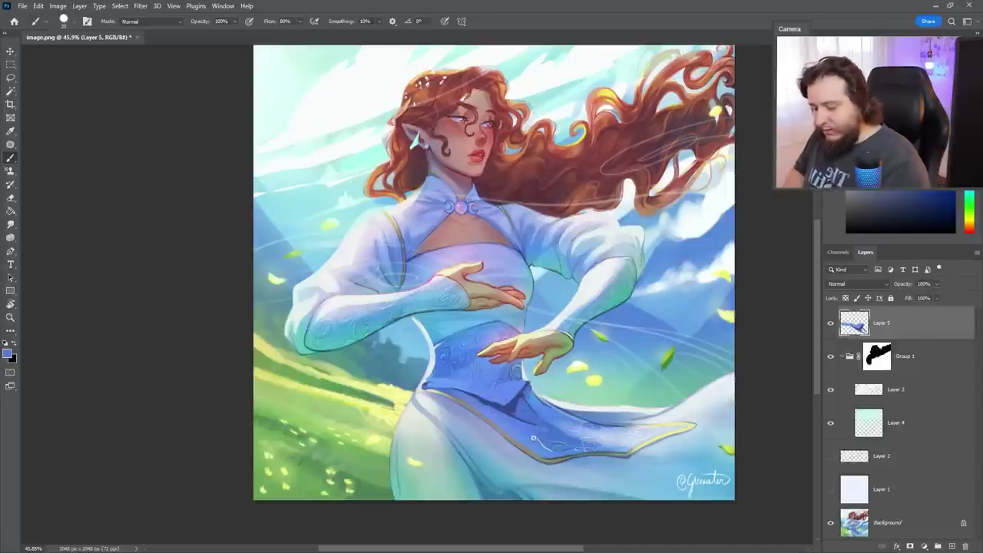
Refine the belt's lower edge with sampled blues, painting a dark shadow line between the belt and the skirt panel
key("r")
mouse_move(533, 438)
left_mouse_down()
mouse_move(572, 334)
mouse_move(489, 355)
left_mouse_up()
left_click(556, 307, "alt")
mouse_move(533, 316)
left_mouse_down()
mouse_move(486, 357)
mouse_move(520, 340)
left_mouse_up()
left_click(494, 351, "alt")
left_click(494, 348, "alt")
key("r")
key("Escape")
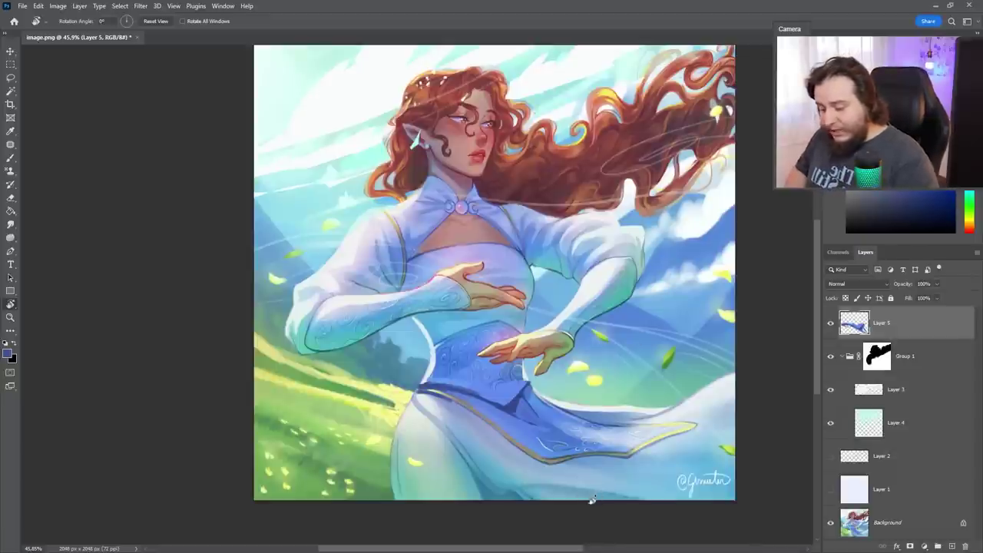
Add a new layer above Layer 5 and paint brown-gold bands around both wrists with a colour sampled from the trim
key("b")
left_click(406, 246, "alt")
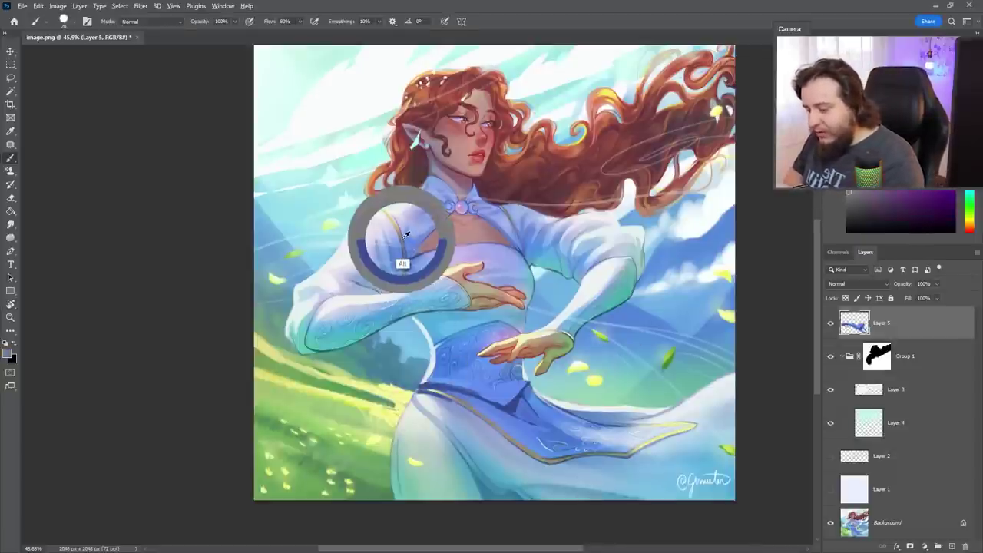
left_click(951, 546)
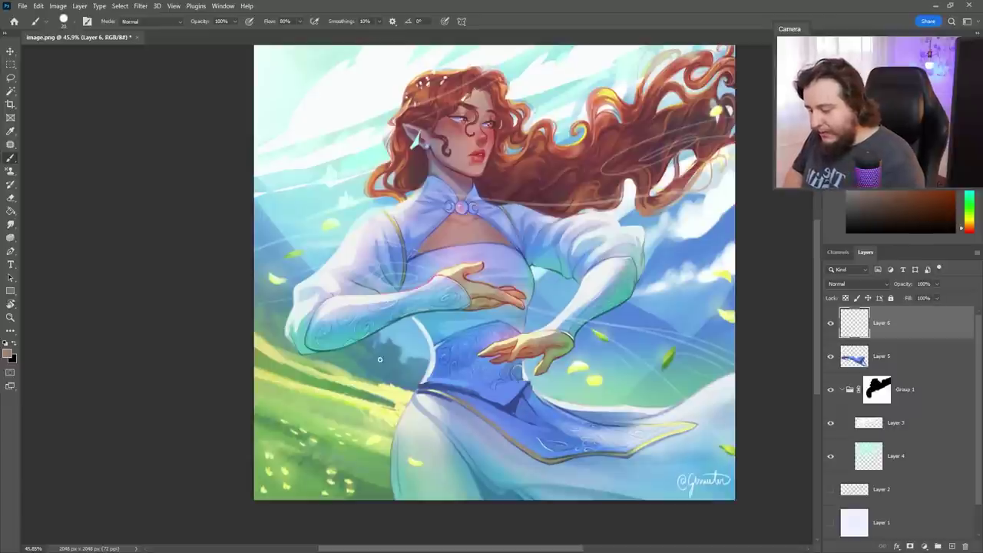
mouse_move(456, 283)
left_mouse_down()
mouse_move(433, 279)
mouse_move(462, 308)
left_mouse_up()
key("ctrl+z")
mouse_move(538, 332)
left_mouse_down()
mouse_move(574, 337)
mouse_move(562, 330)
left_mouse_up()
key("ctrl+z")
key("ctrl+z")
key("ctrl+z")
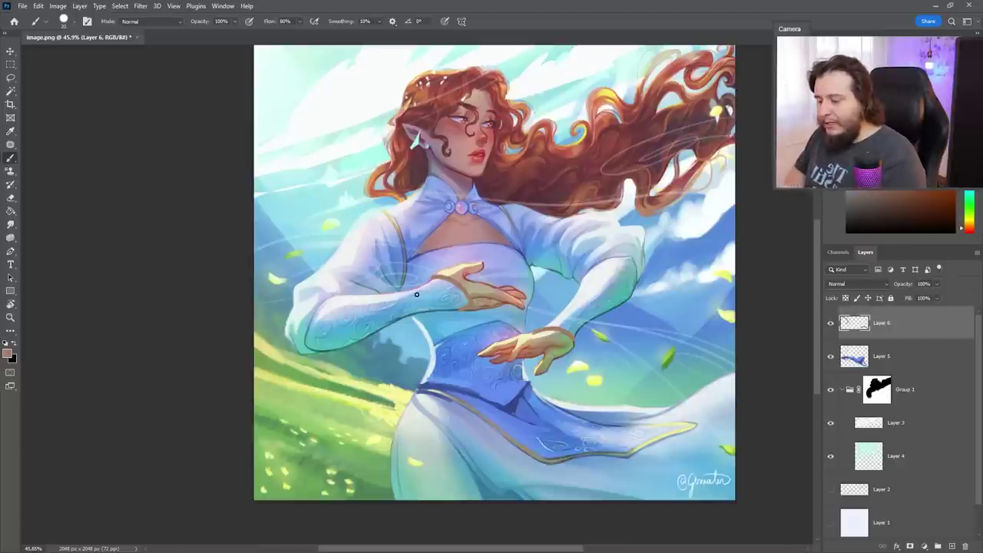
Reduce the brush size and paint the collar clasp's two crescents and the ring around its gem in brown-gold
scroll(446, 210, "up", 5)
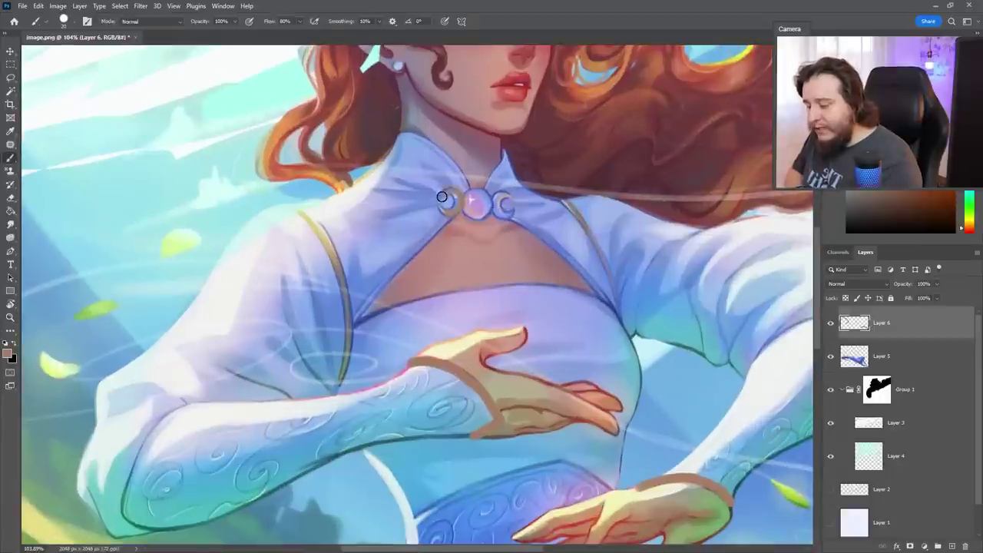
right_click(442, 197)
key("Escape")
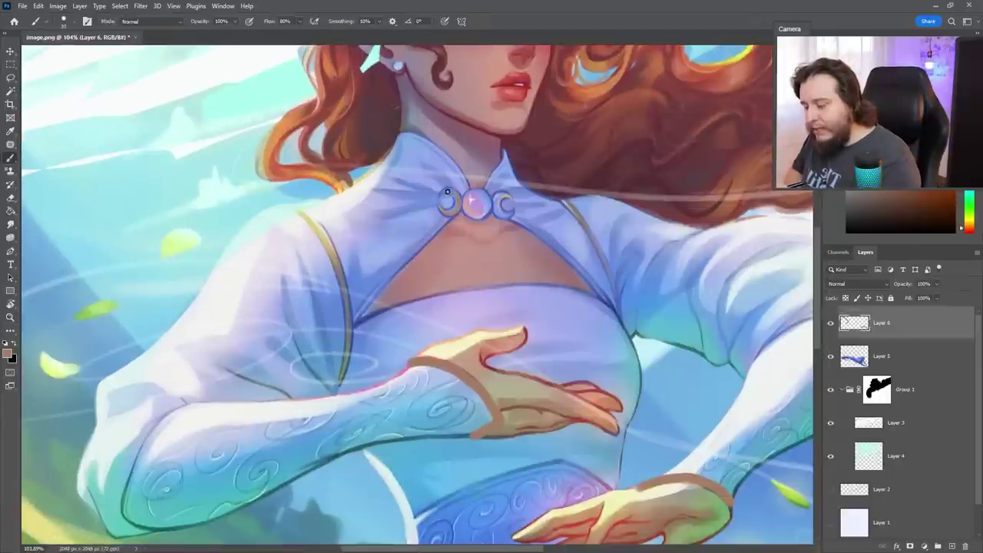
mouse_move(447, 191)
left_mouse_down()
mouse_move(472, 212)
mouse_move(499, 212)
left_mouse_up()
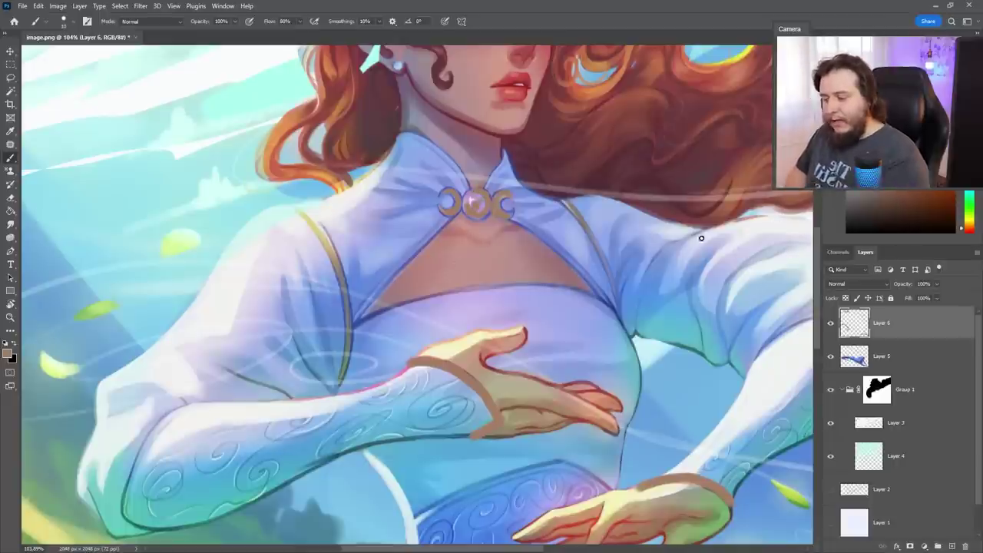
Repaint the curved trims along both shoulder seams in the same brown-gold
mouse_move(333, 256)
left_mouse_down()
mouse_move(344, 285)
mouse_move(339, 379)
left_mouse_up()
left_click_drag(608, 276, 619, 311)
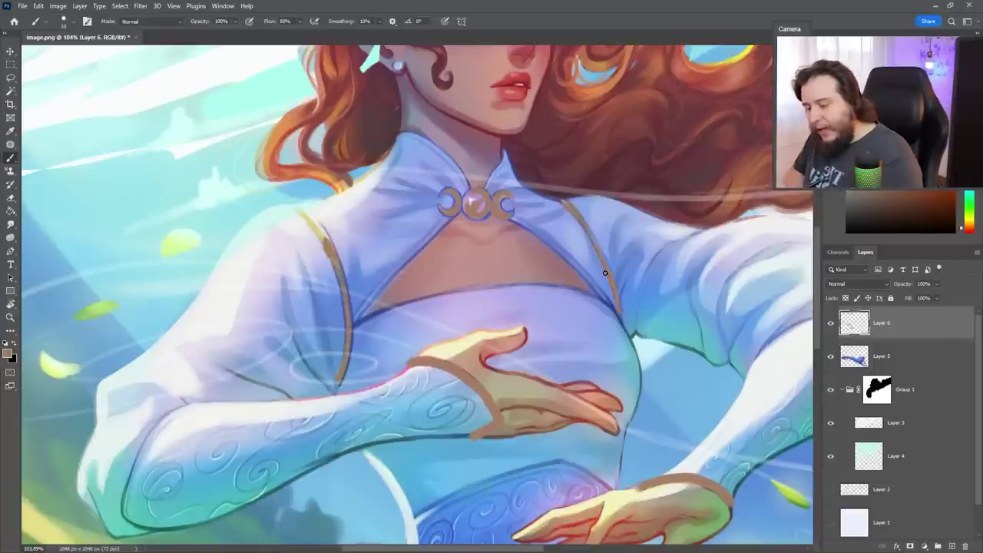
left_click_drag(307, 218, 321, 232)
Choose a pale yellow and paint metallic highlights on one shoulder trim and on the collar clasp
left_click(969, 224)
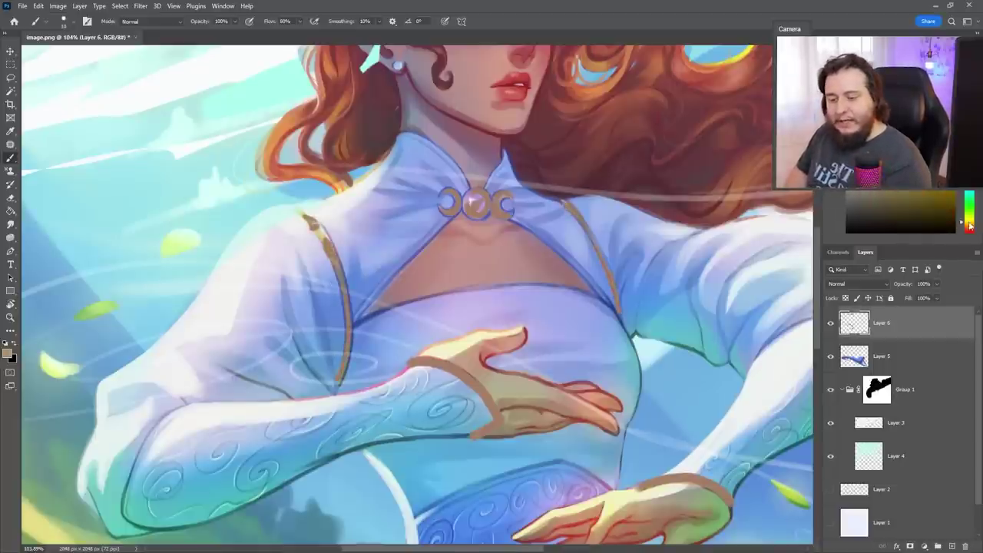
left_click_drag(308, 219, 343, 285)
left_click_drag(440, 207, 455, 199)
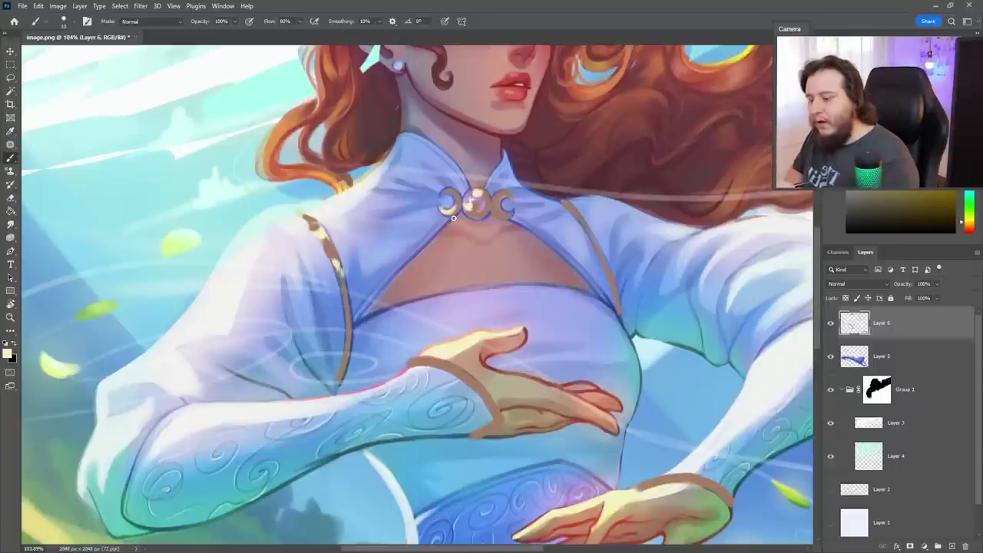
Repaint the clasp's central gem with sampled browns and add a bright white highlight to it
key("ctrl+minus")
key("ctrl+minus")
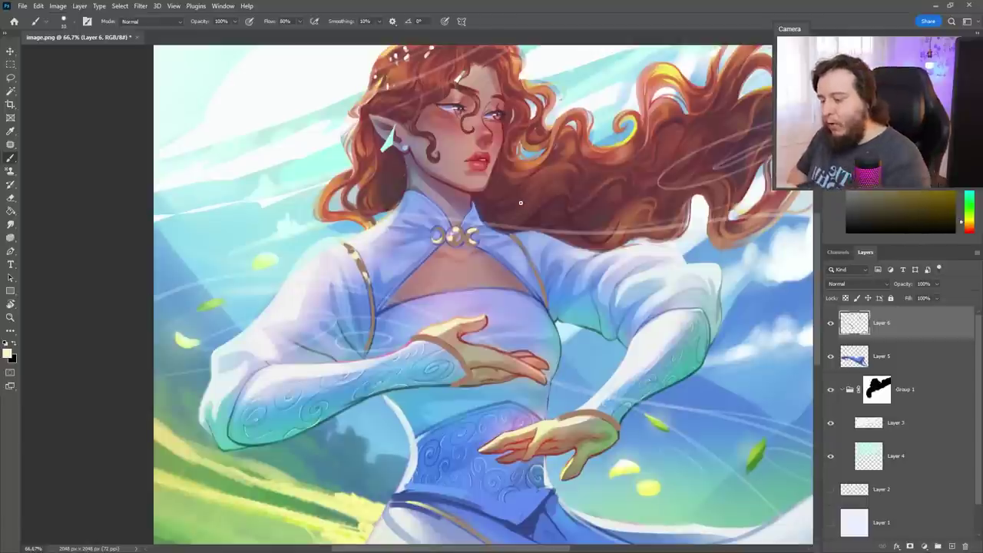
left_click(525, 249, "alt")
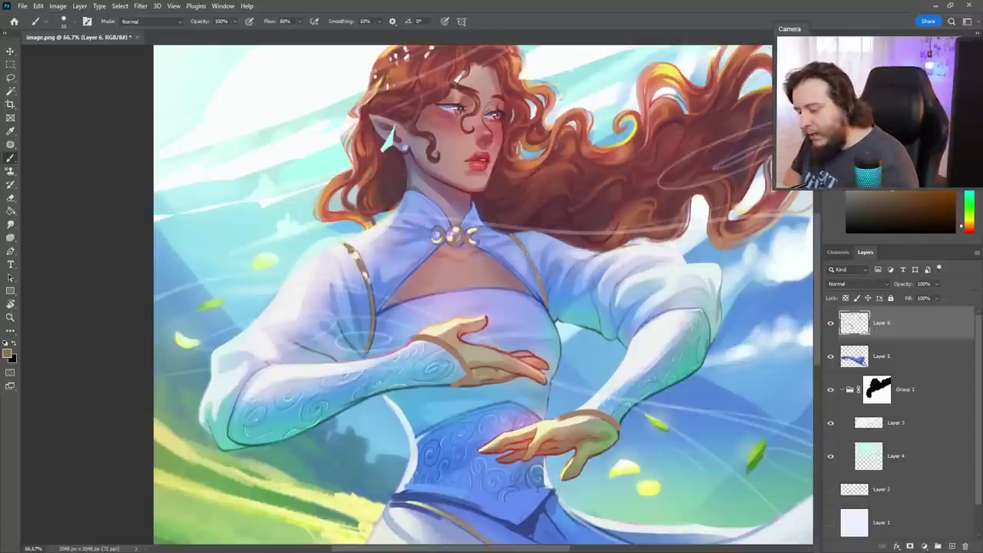
left_click_drag(455, 238, 459, 232)
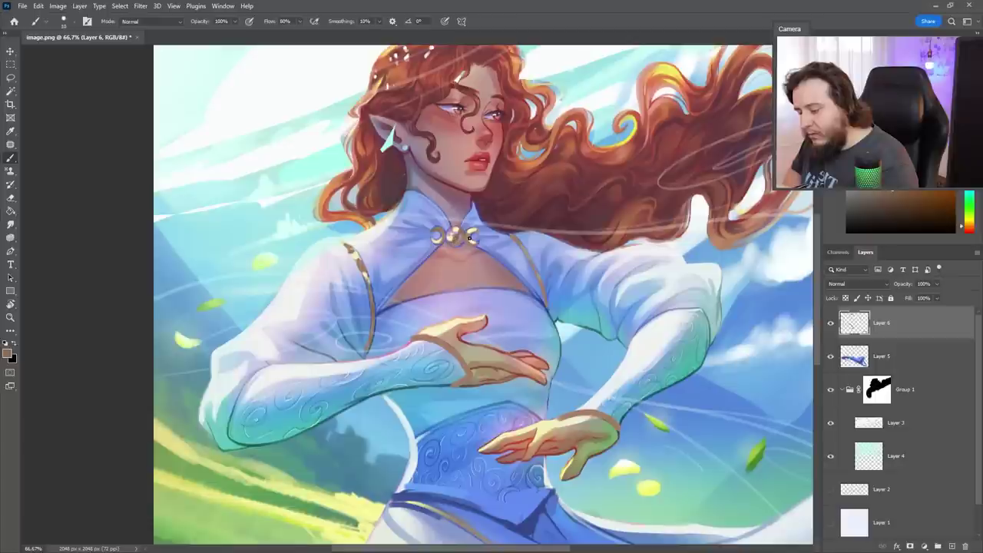
left_click(556, 221, "alt")
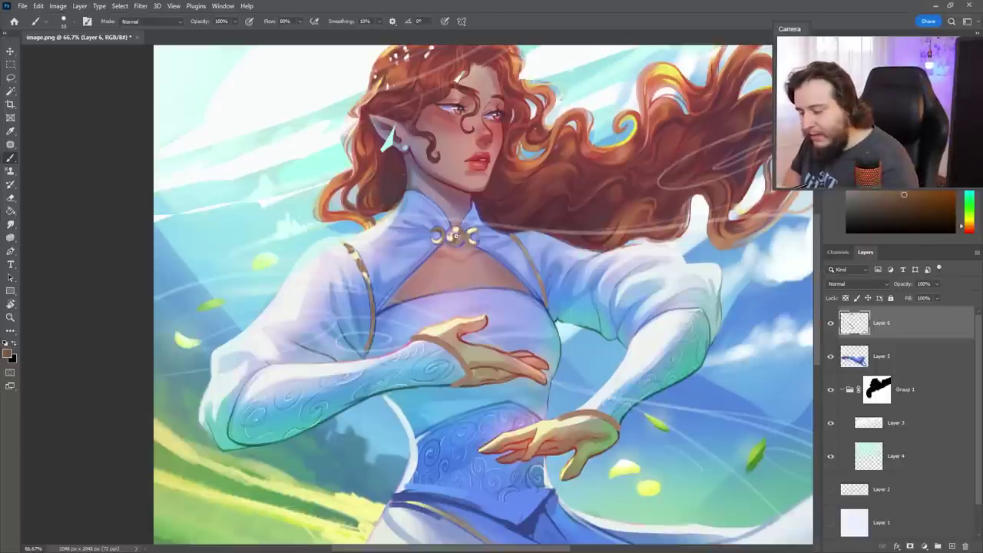
left_click(452, 235, "alt")
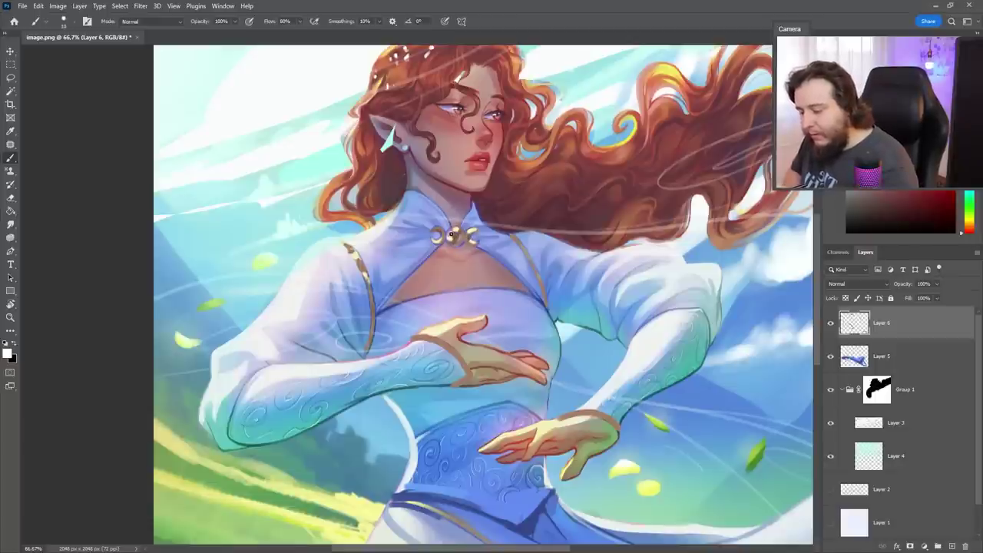
Toggle Layer 6's visibility to compare the whole painting with and without the gold details
scroll(443, 256, "down", 3)
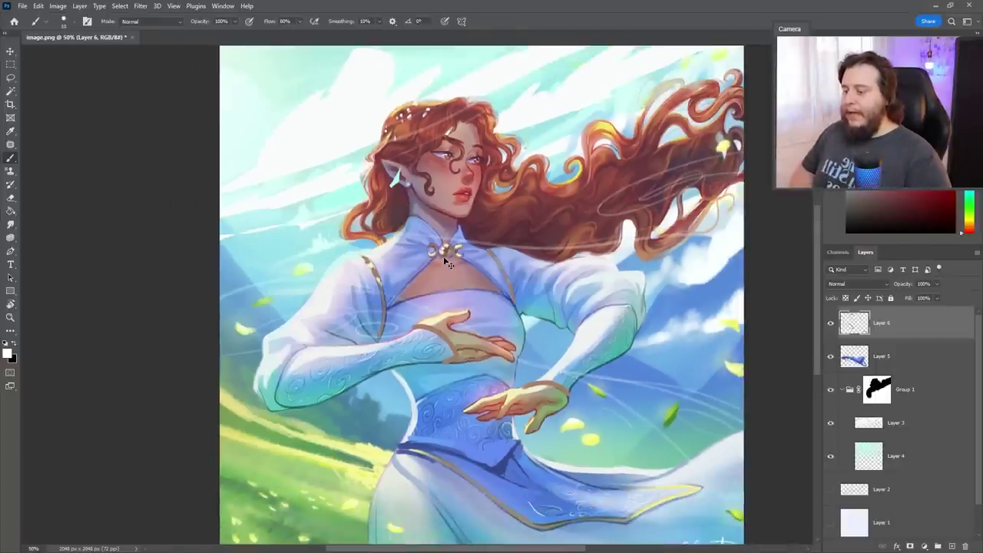
scroll(443, 262, "up", 1)
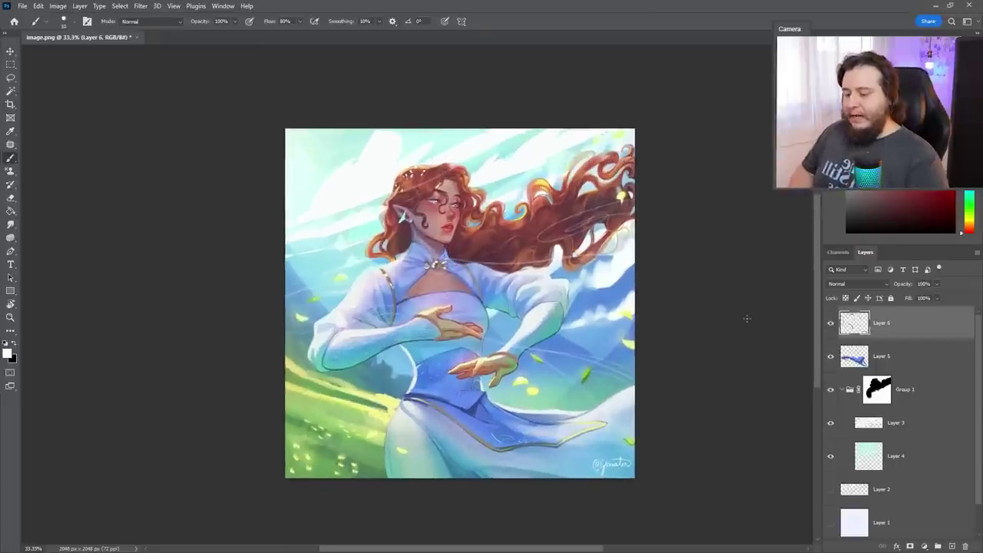
left_click(831, 323)
left_click(831, 323)
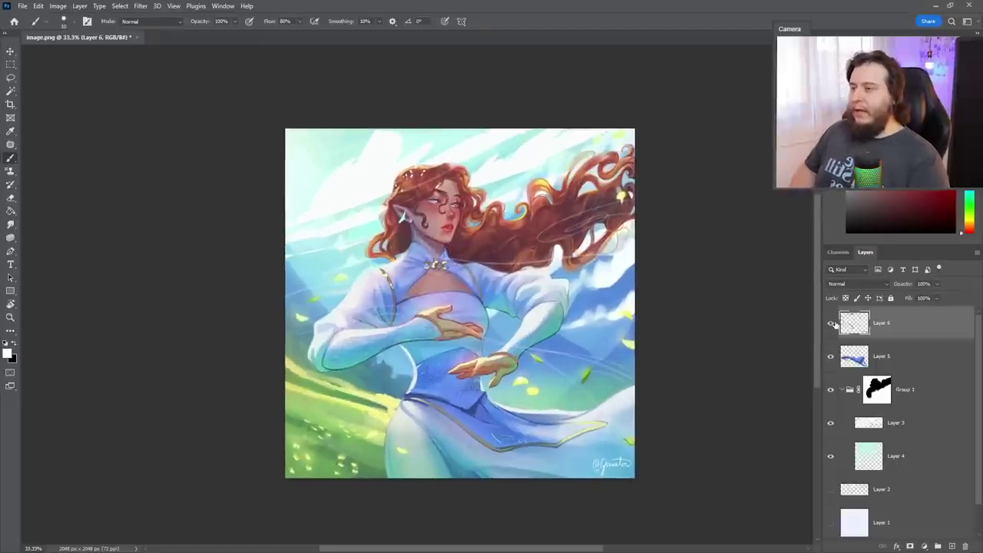
left_click(832, 323)
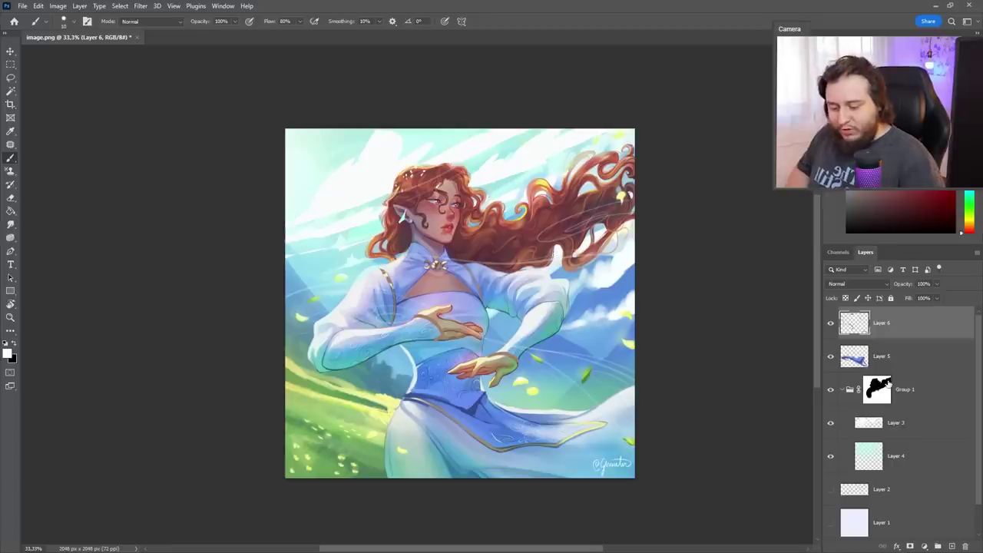
Enlarge the brush and paint black on Group 1's mask over the pointed ear and its earring
left_click(889, 381)
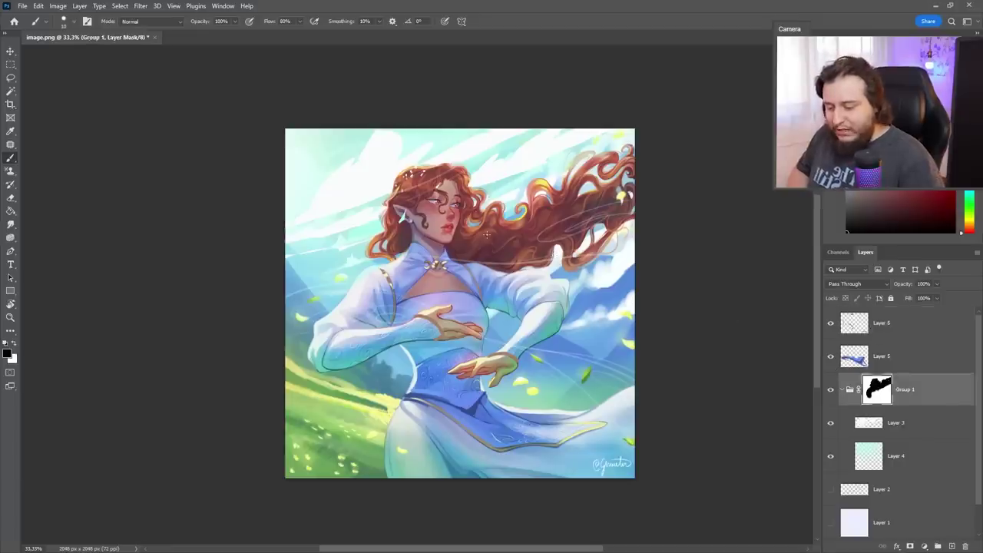
right_click(627, 157)
left_click(589, 155)
left_click(406, 229)
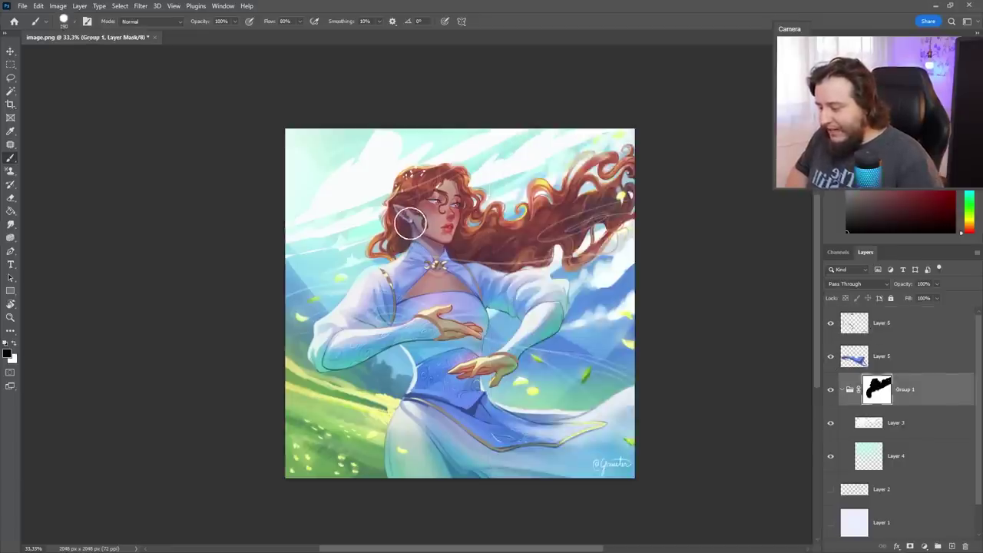
Add a new layer above Layer 6 and paint sampled teal over the swirl patterns on both forearm sleeves
left_click(894, 332)
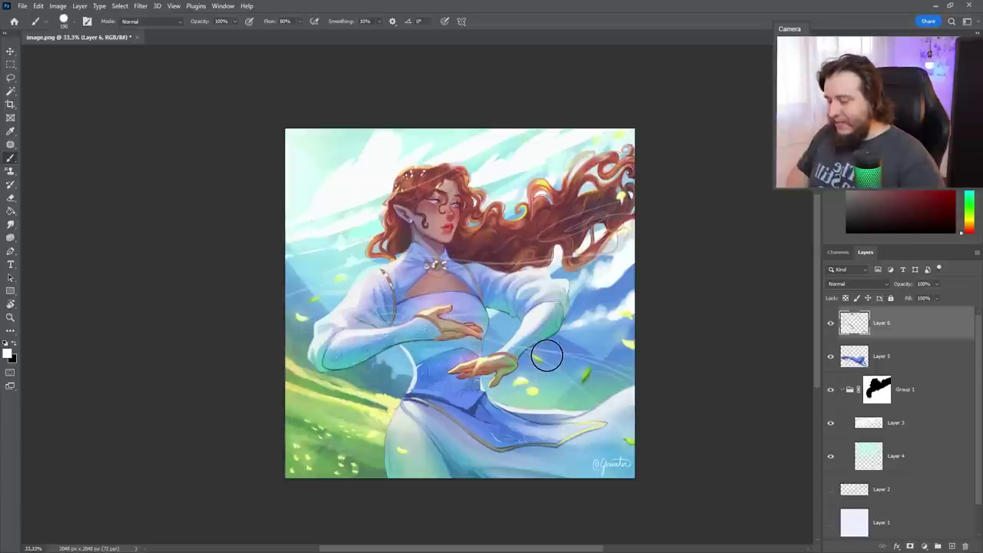
key("r")
left_click_drag(493, 363, 522, 338)
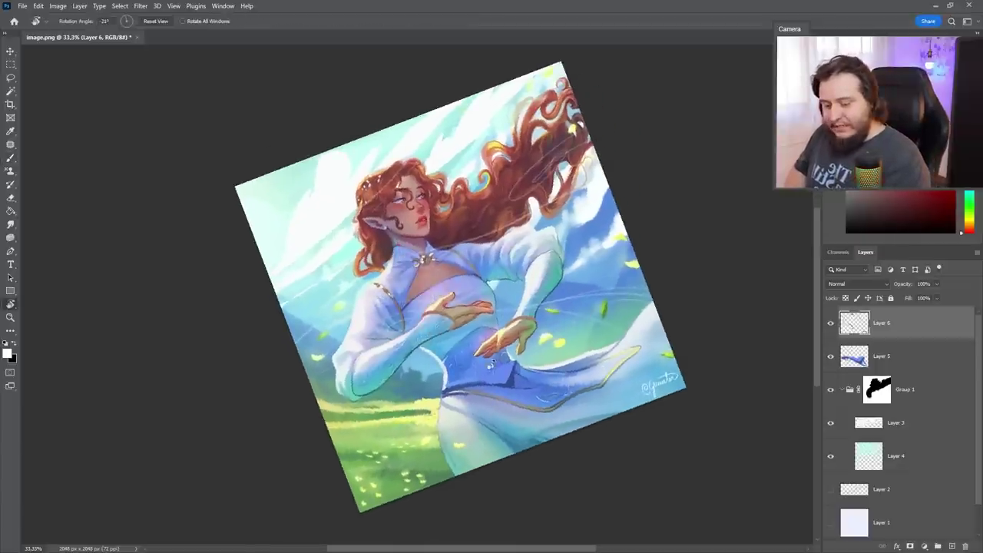
key("z")
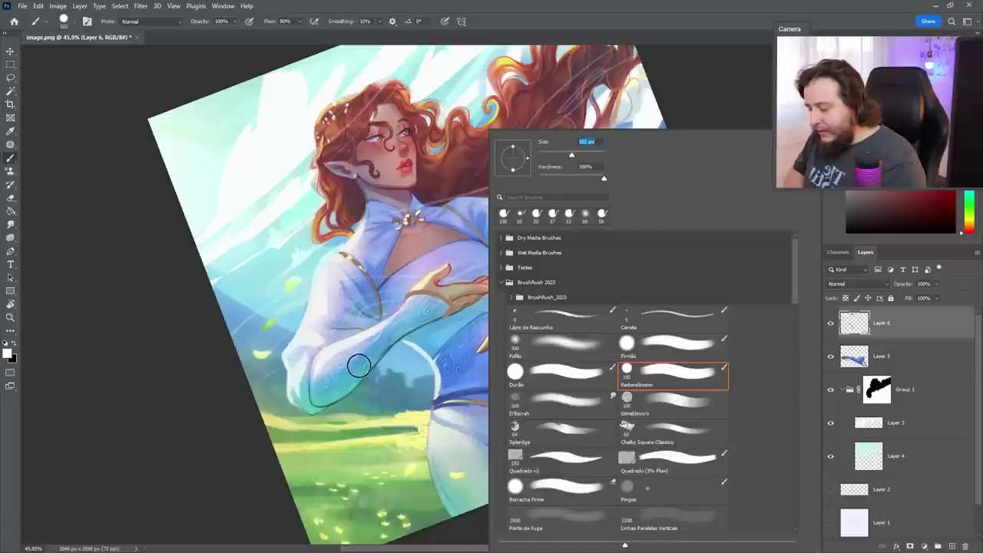
left_click(336, 404, "alt")
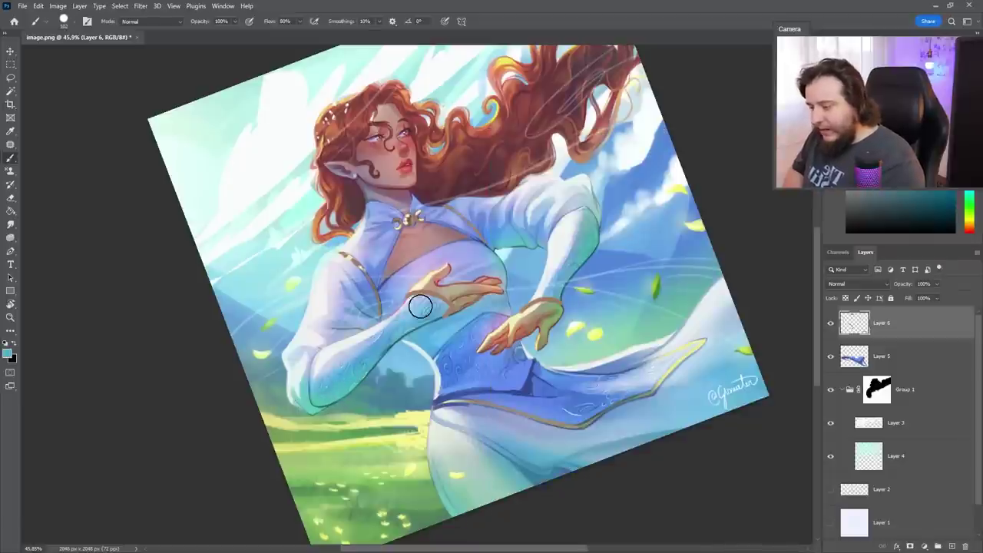
right_click(451, 303)
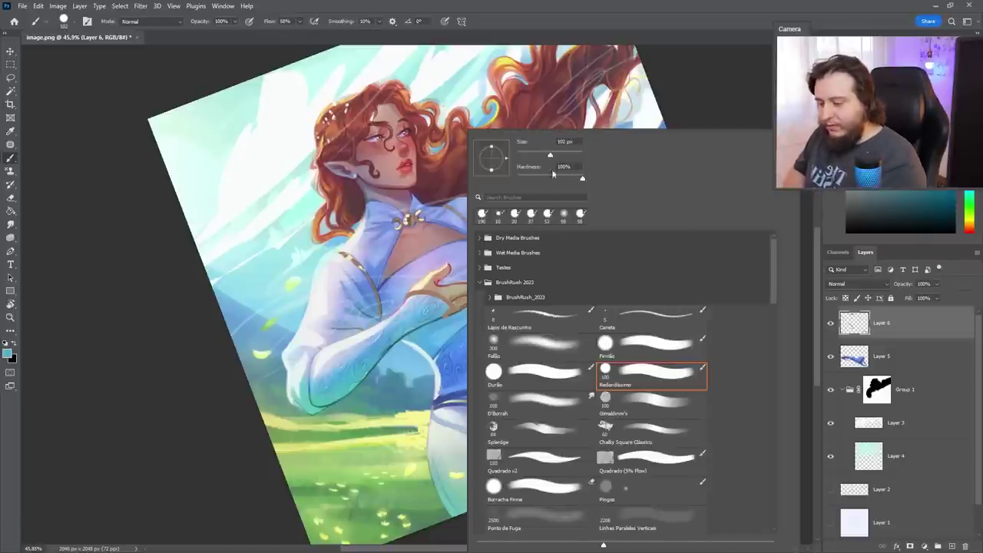
left_click(952, 546)
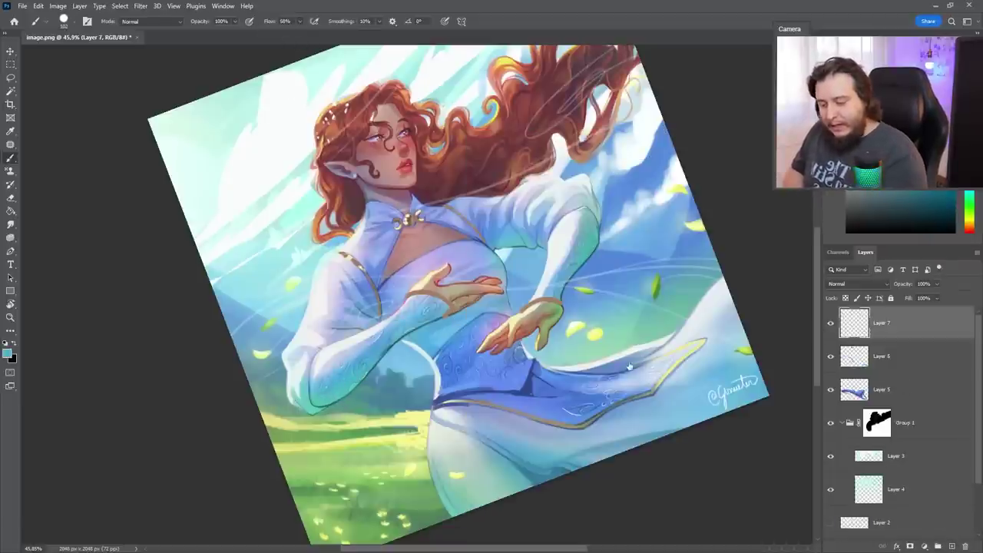
mouse_move(347, 364)
left_mouse_down()
mouse_move(323, 382)
mouse_move(422, 307)
left_mouse_up()
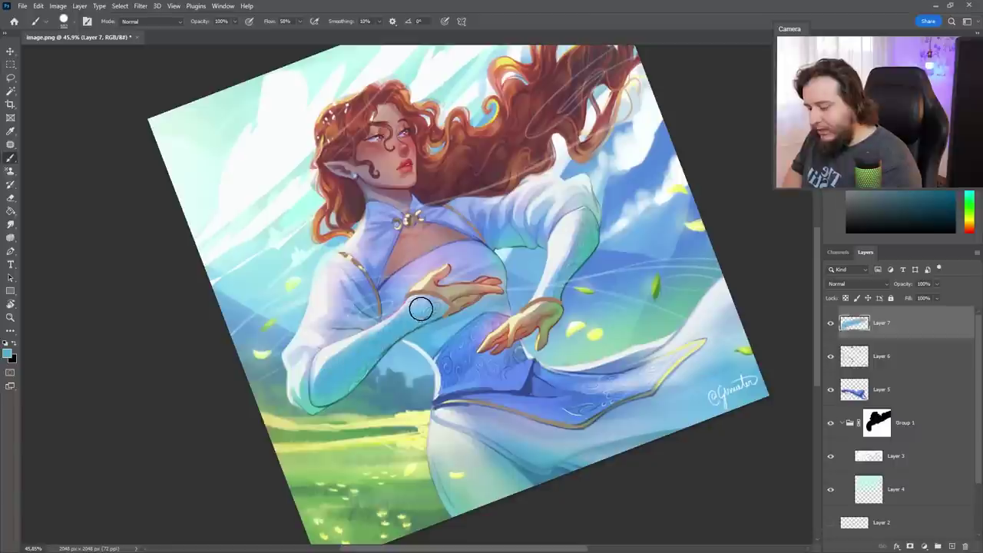
left_click_drag(587, 222, 568, 258)
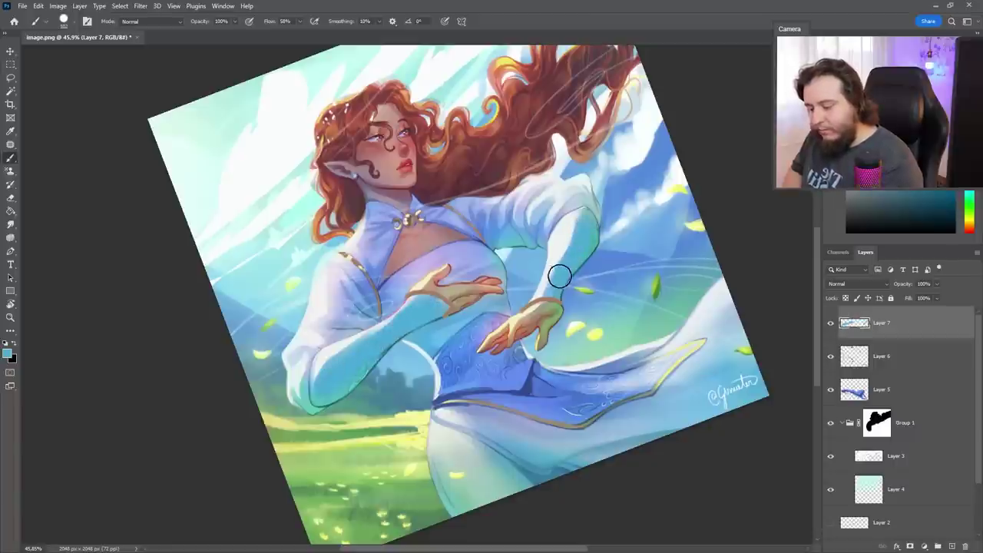
Paint over the belt's swirl pattern with blues sampled from the belt to leave a plain surface
left_click_drag(461, 367, 484, 369)
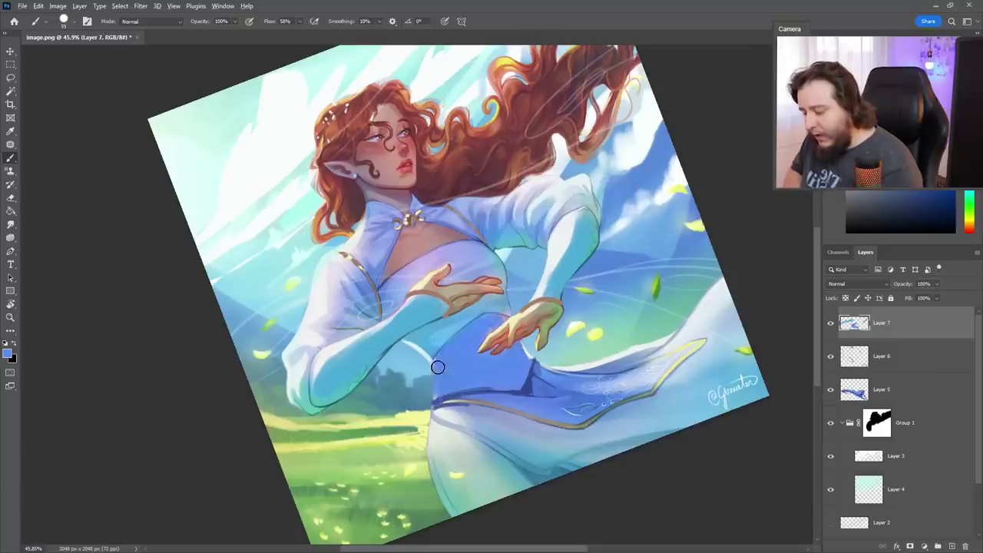
left_click(440, 394, "alt")
left_click(446, 371, "alt")
mouse_move(440, 388)
left_mouse_down()
mouse_move(446, 398)
mouse_move(454, 390)
left_mouse_up()
key("r")
left_click_drag(516, 412, 493, 438)
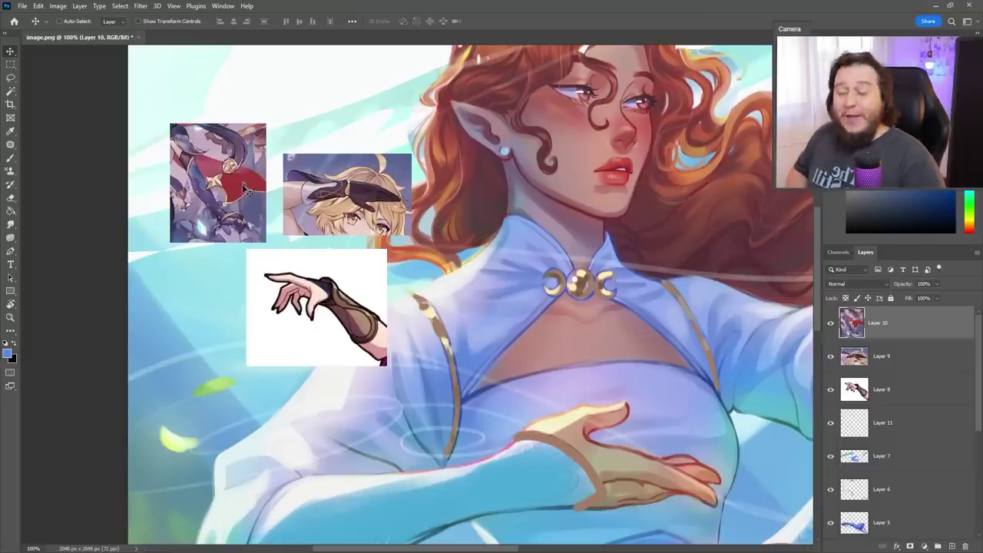
Enlarge and reposition the red-cape reference image on Layer 10, and move the blond character reference further away from it
left_click_drag(243, 187, 259, 179)
key("ctrl+t")
left_click_drag(284, 116, 362, 69)
key("Return")
left_click_drag(299, 148, 267, 153)
left_click_drag(367, 204, 401, 199)
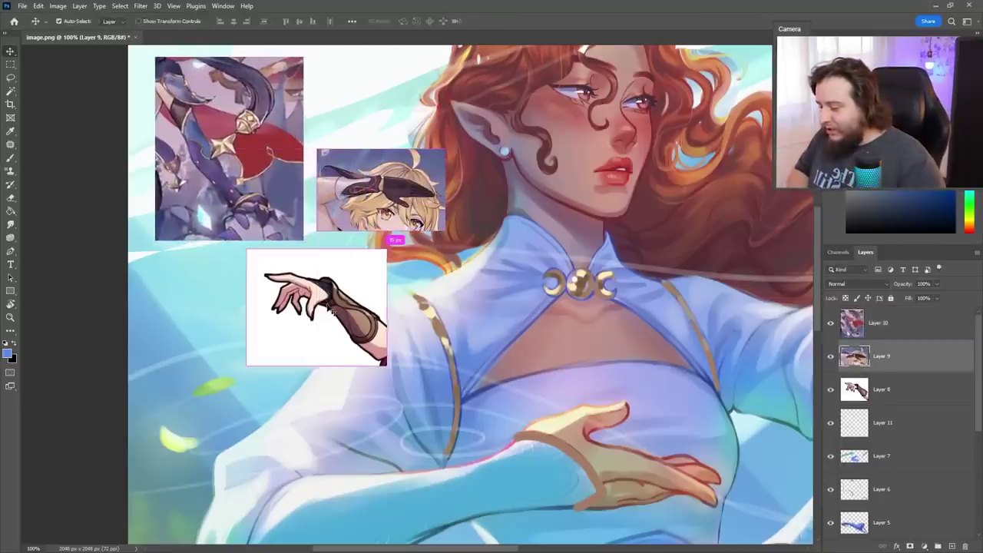
Move the gloved-arm reference on Layer 8 closer to the red-cape reference and enlarge it to about 113%
left_click_drag(361, 284, 332, 284)
key("ctrl+t")
left_click_drag(357, 249, 323, 249)
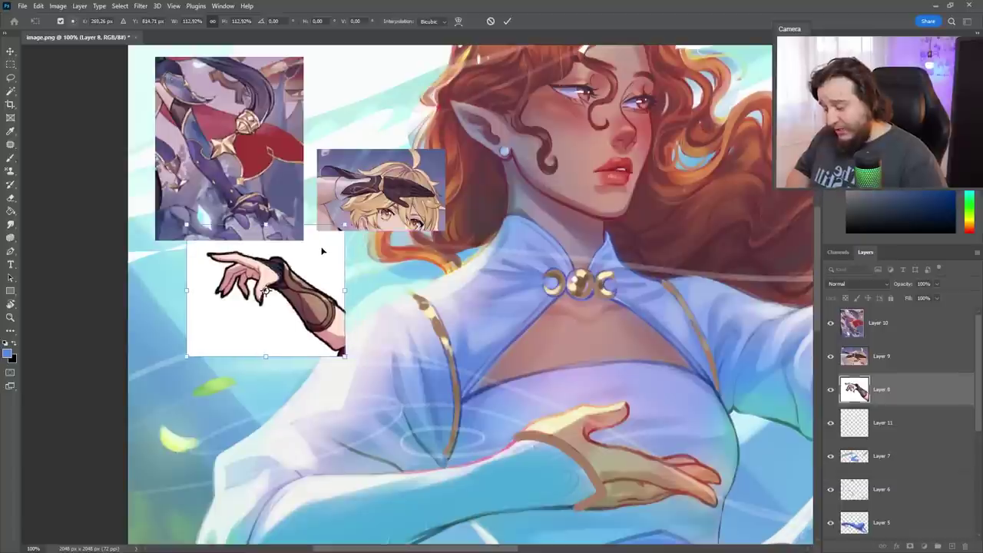
key("Return")
scroll(338, 264, "down", 1)
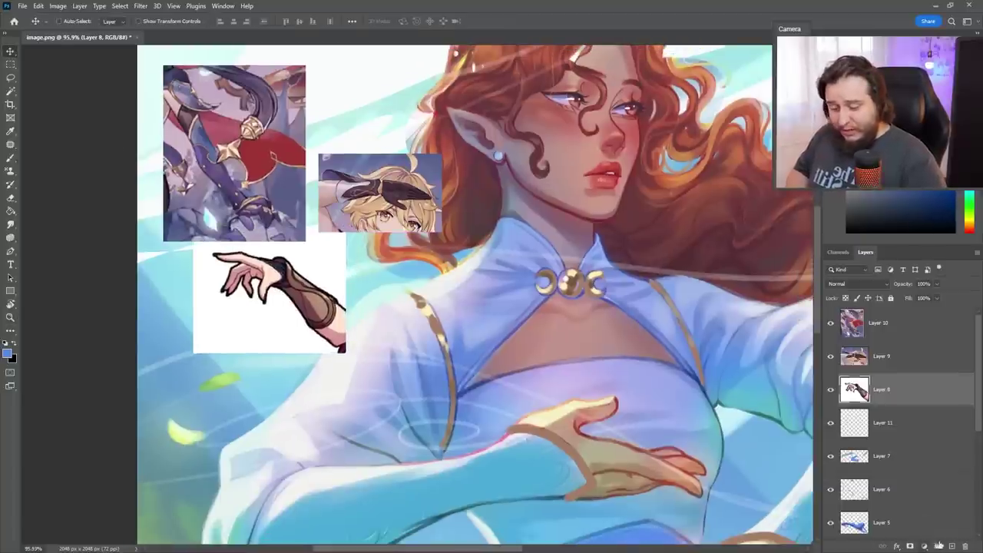
Add a new layer above Layer 8 and reduce the Redondíssimo brush to 12 px
left_click(952, 546)
left_click_drag(606, 396, 592, 347)
key("b")
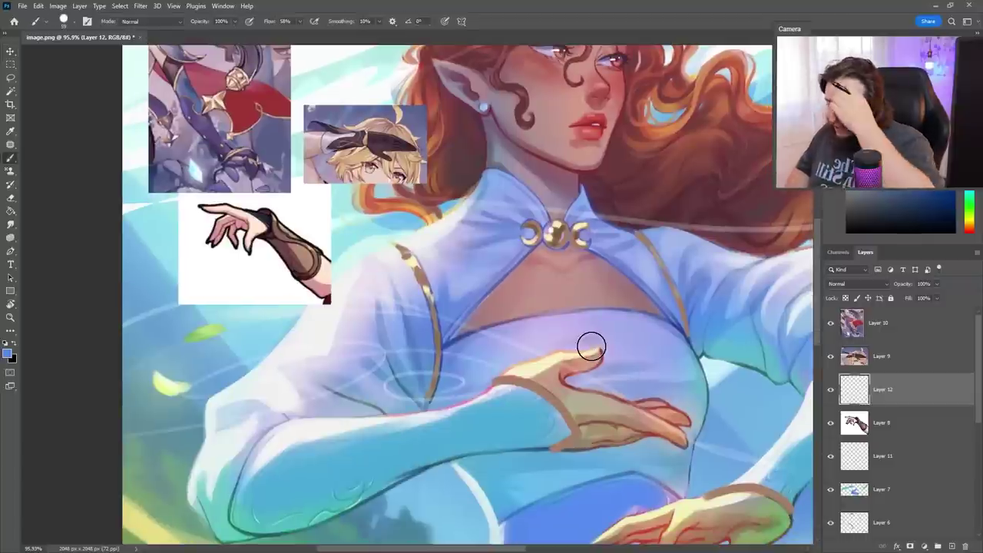
right_click(591, 347)
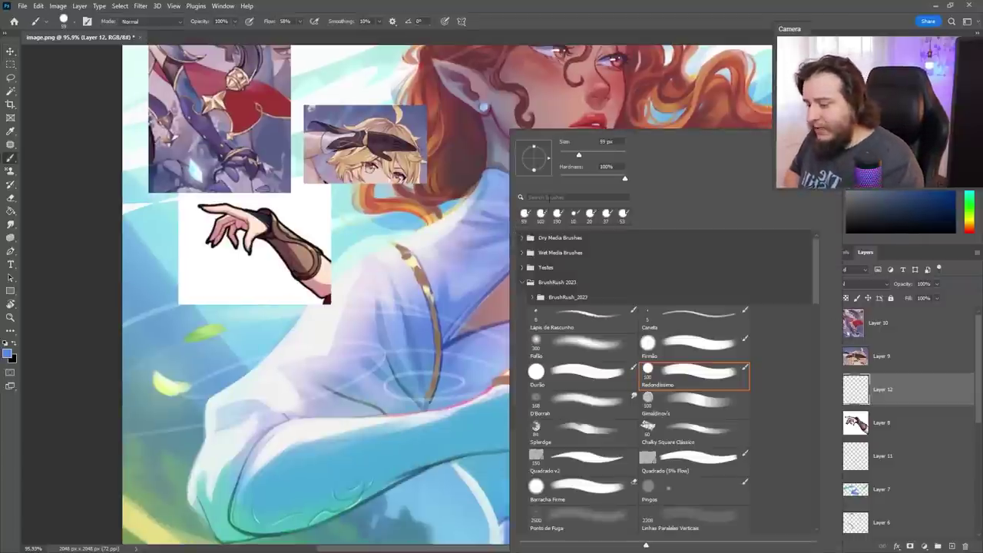
left_click(581, 25)
left_click_drag(254, 176, 322, 225)
right_click(470, 227)
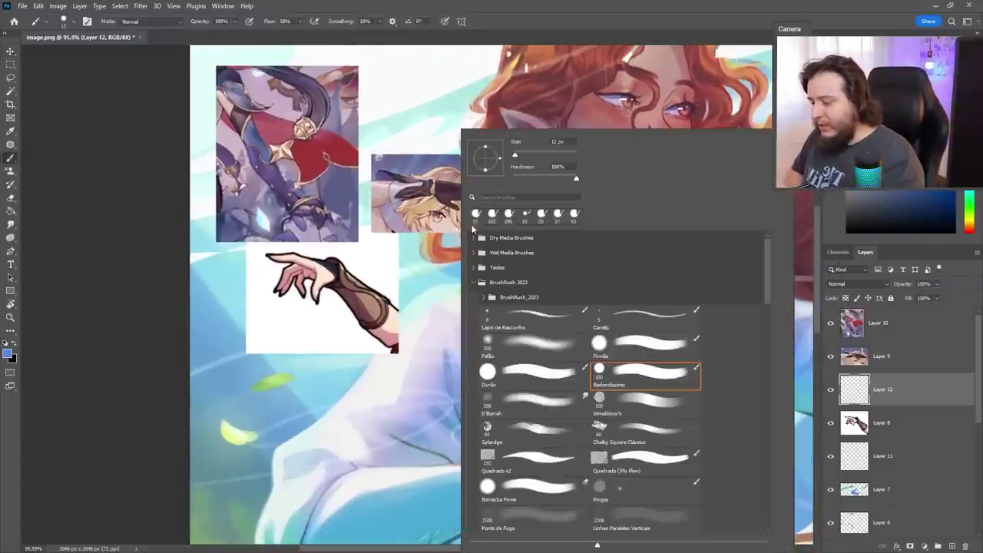
left_click(515, 156)
left_click(524, 39)
right_click(435, 270)
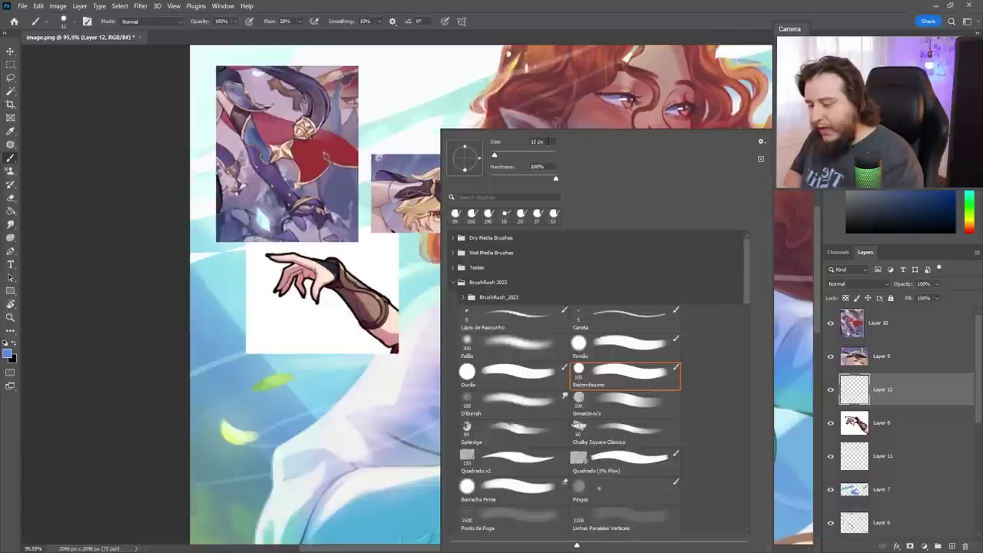
key("Escape")
Add a new layer above Layer 7 and paint both forearm sleeves with blue sampled from the waist, using an 83 px brush
scroll(378, 274, "down", 6)
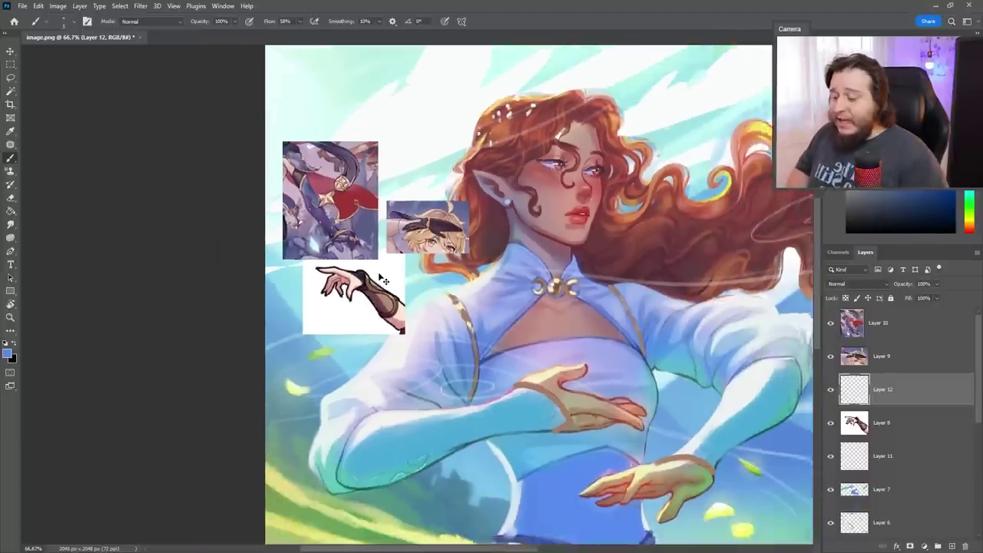
scroll(381, 281, "down", 2)
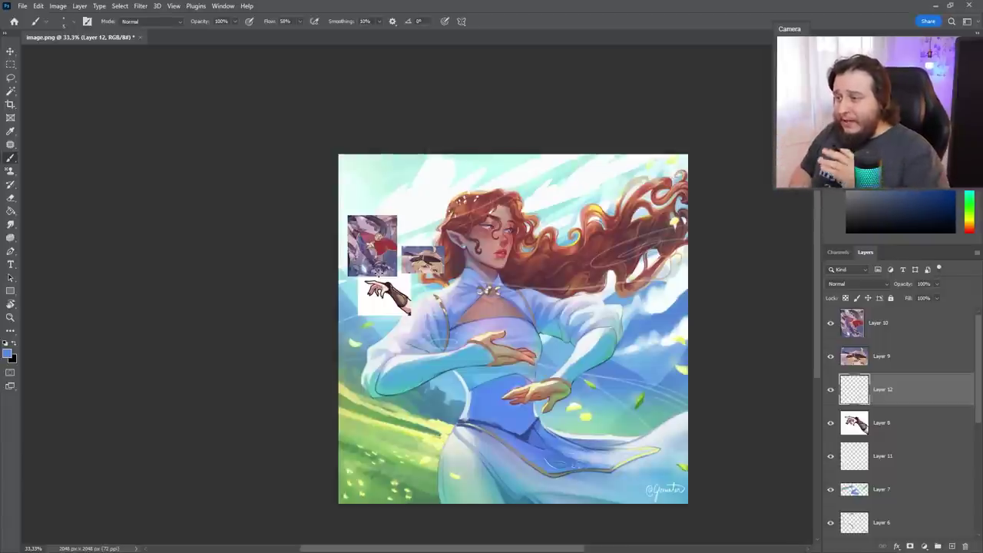
scroll(514, 411, "up", 2)
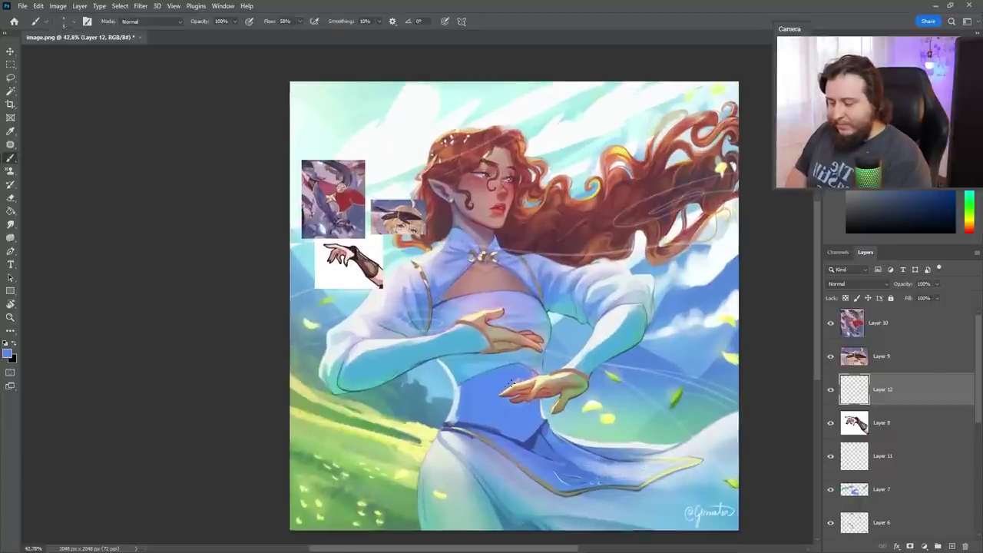
right_click(521, 377)
left_click_drag(577, 156, 580, 156)
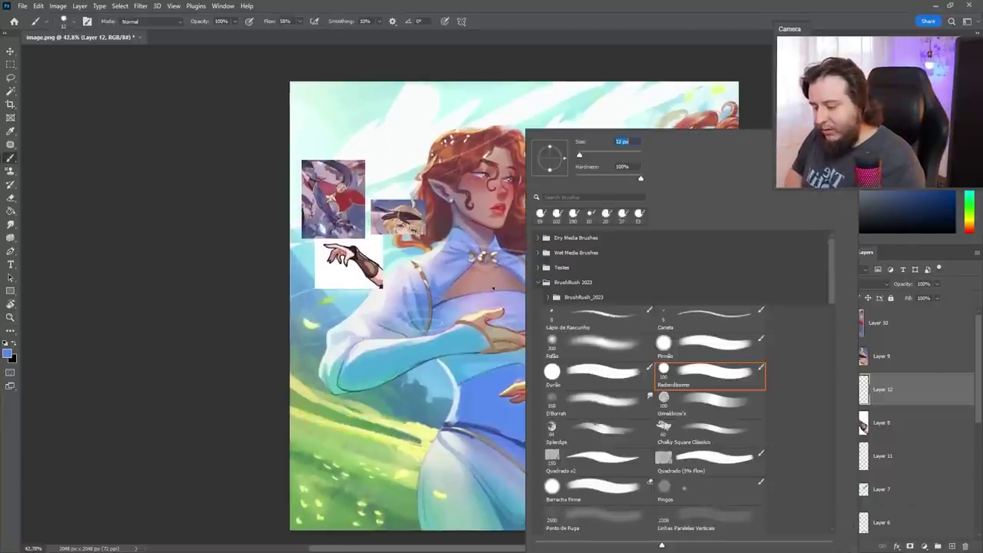
left_click(487, 396)
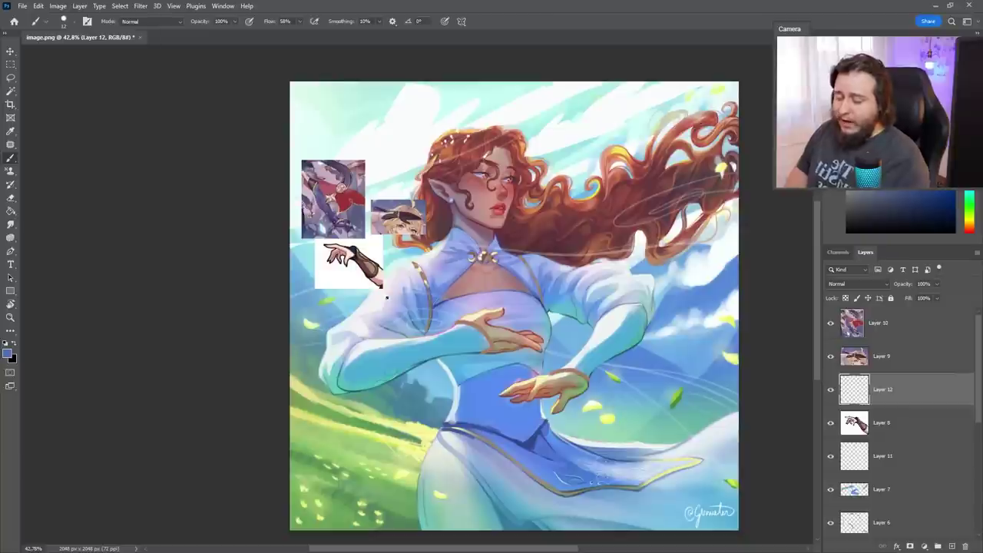
left_click(490, 419, "alt")
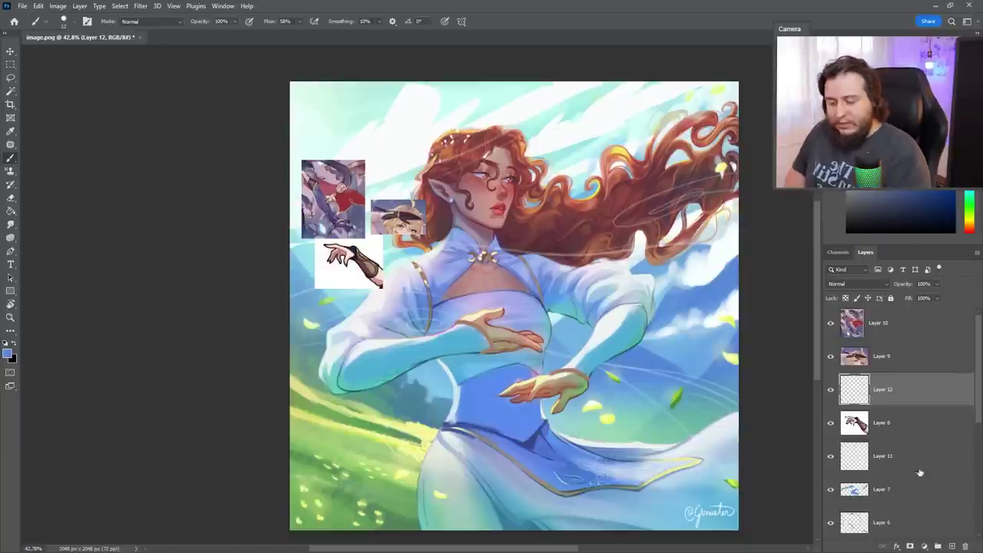
left_click(907, 494)
left_click(951, 545)
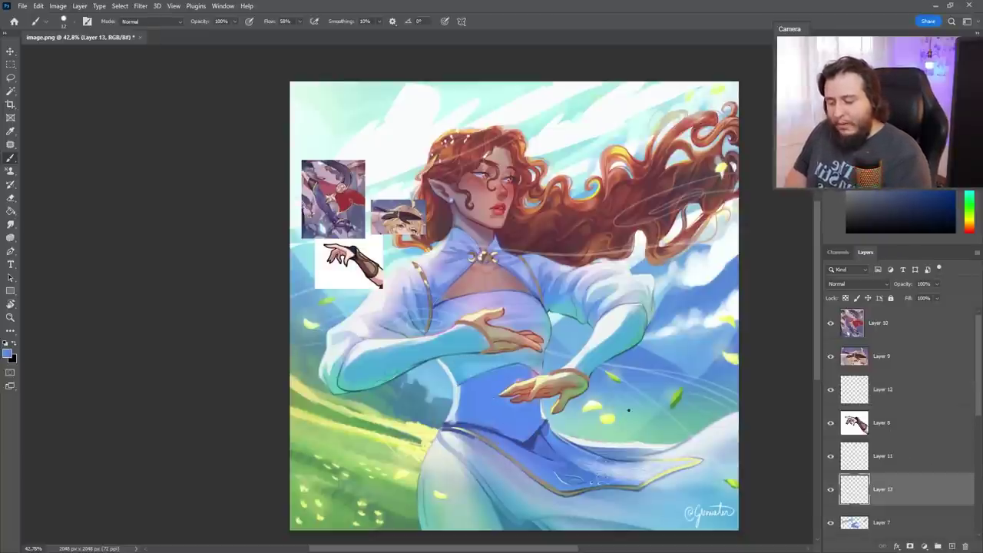
right_click(618, 194)
left_click(609, 153)
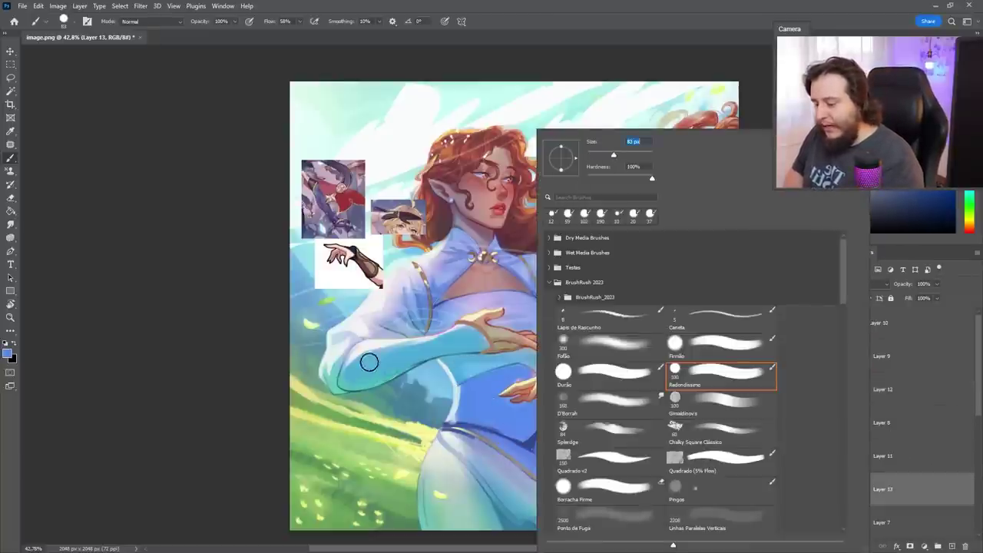
mouse_move(368, 361)
left_mouse_down()
mouse_move(356, 382)
mouse_move(420, 349)
mouse_move(369, 381)
mouse_move(466, 342)
left_mouse_up()
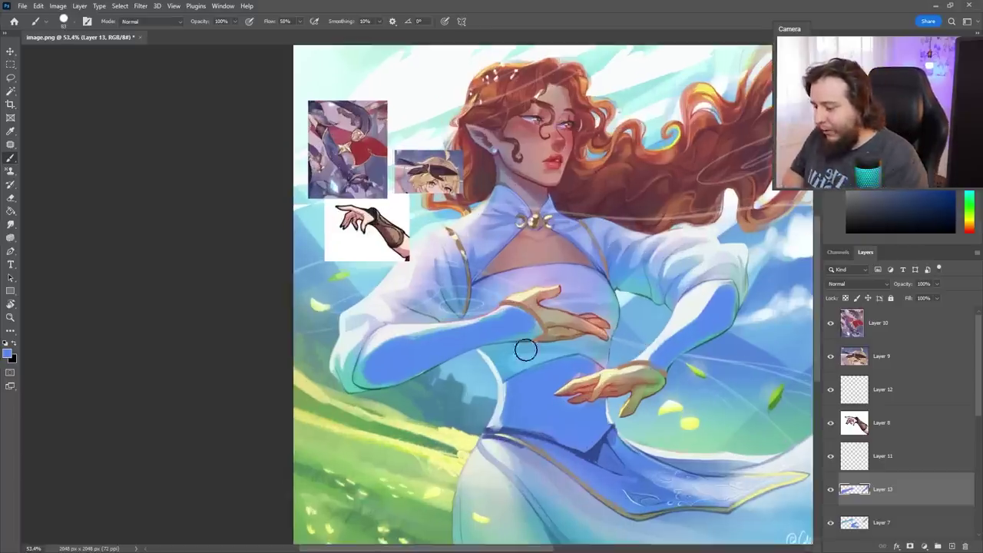
Reduce the brush to 10 px, sample the forearm's blue and add a new layer above Layer 13
right_click(534, 323)
left_click_drag(597, 156, 592, 156)
left_click(467, 340, "alt")
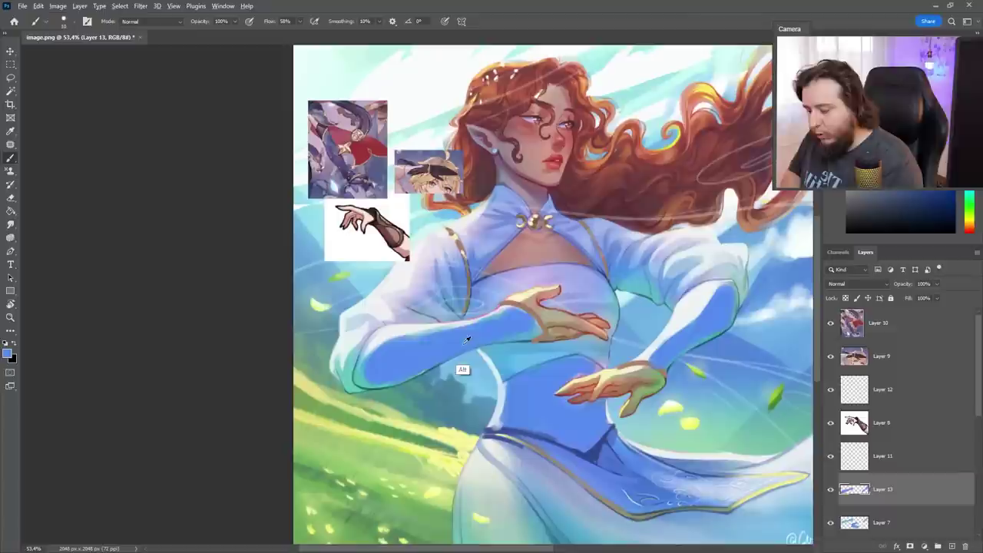
left_click(952, 545)
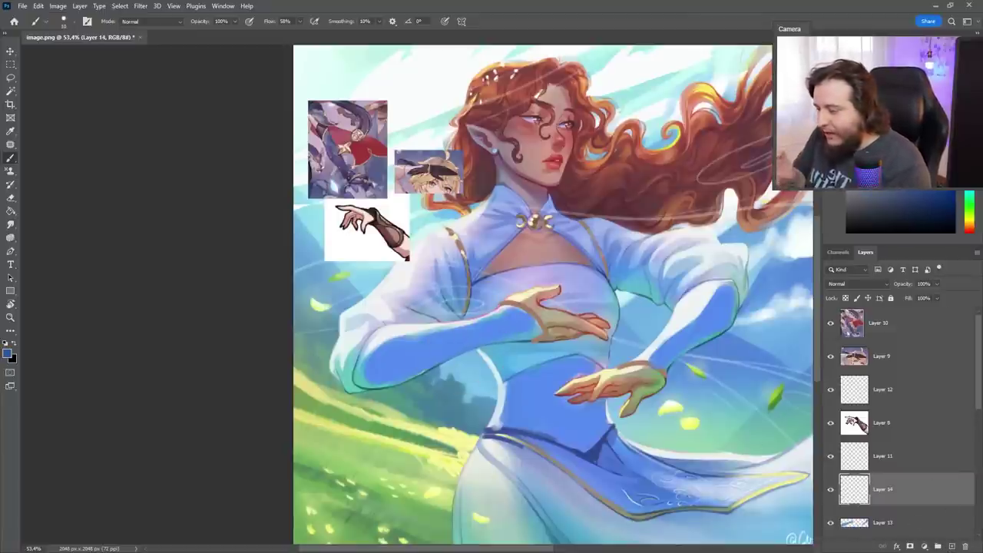
Sketch pointed glove edges in dark blue across both forearms on Layer 14, following the glove references
left_click_drag(430, 171, 458, 173)
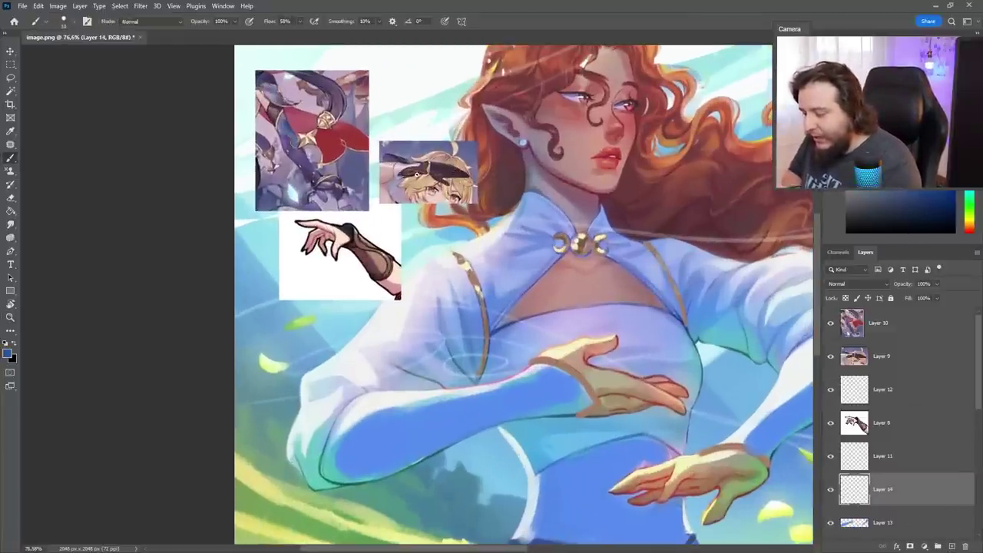
left_click_drag(399, 169, 433, 176)
key("b")
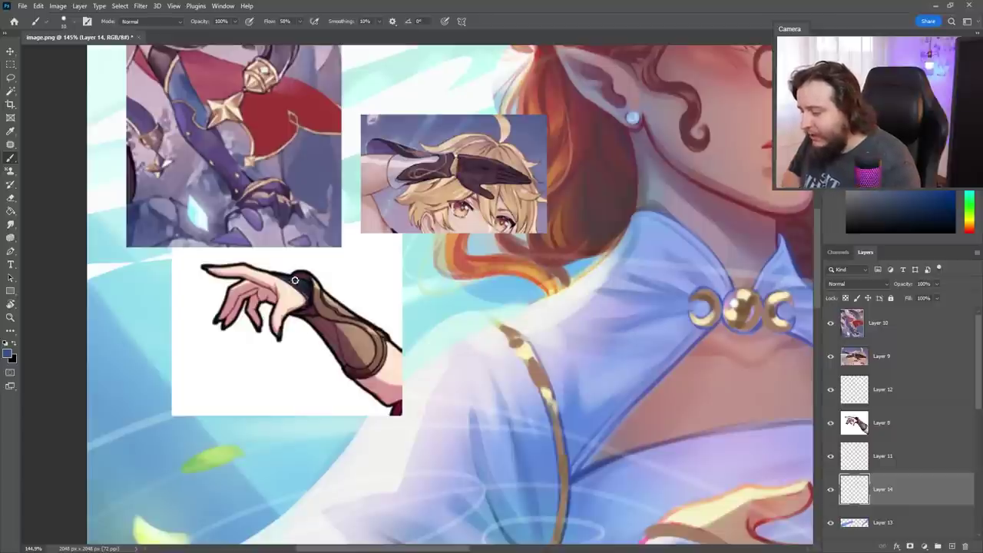
left_click_drag(359, 298, 386, 342)
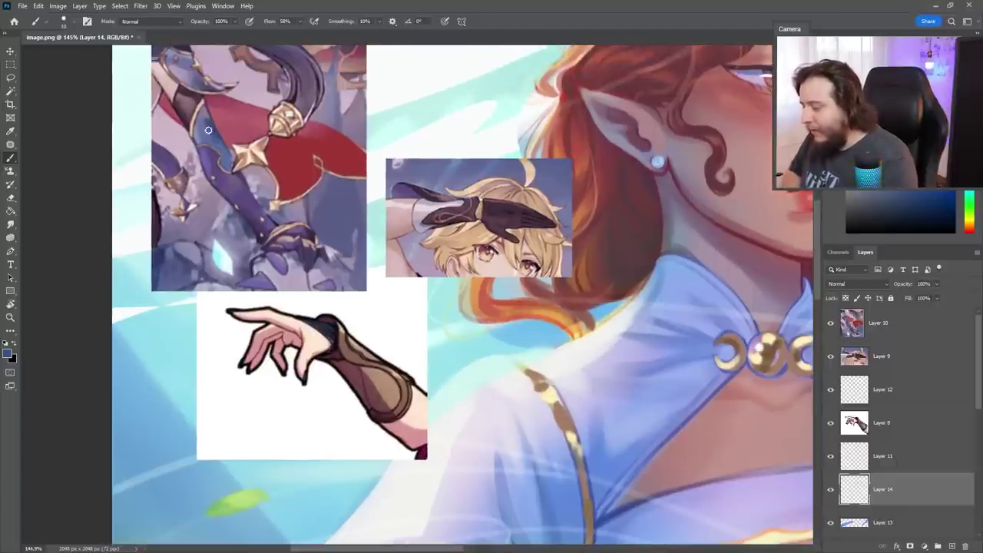
left_click_drag(578, 342, 502, 346)
mouse_move(624, 515)
left_mouse_down()
mouse_move(553, 367)
mouse_move(500, 366)
left_mouse_up()
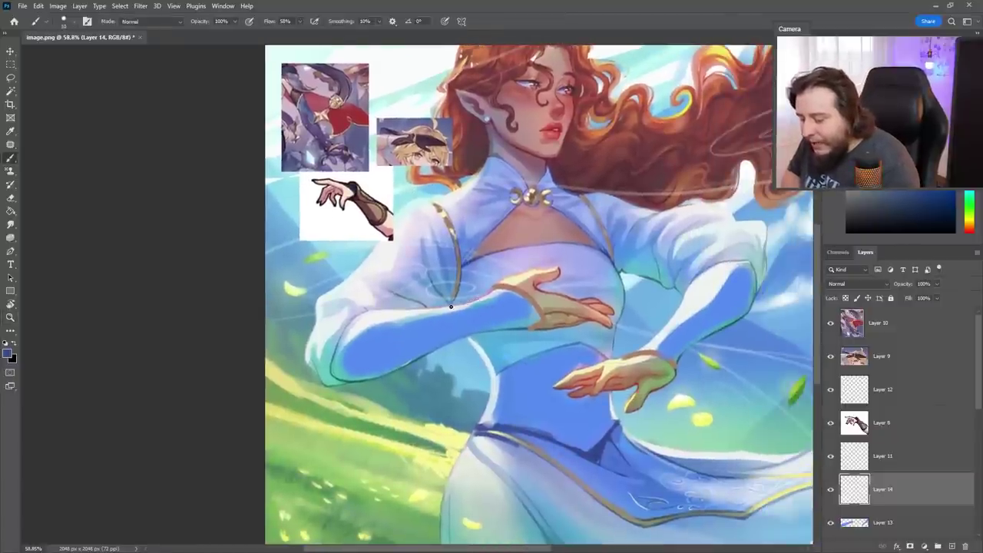
mouse_move(481, 300)
left_mouse_down()
mouse_move(487, 328)
mouse_move(519, 343)
left_mouse_up()
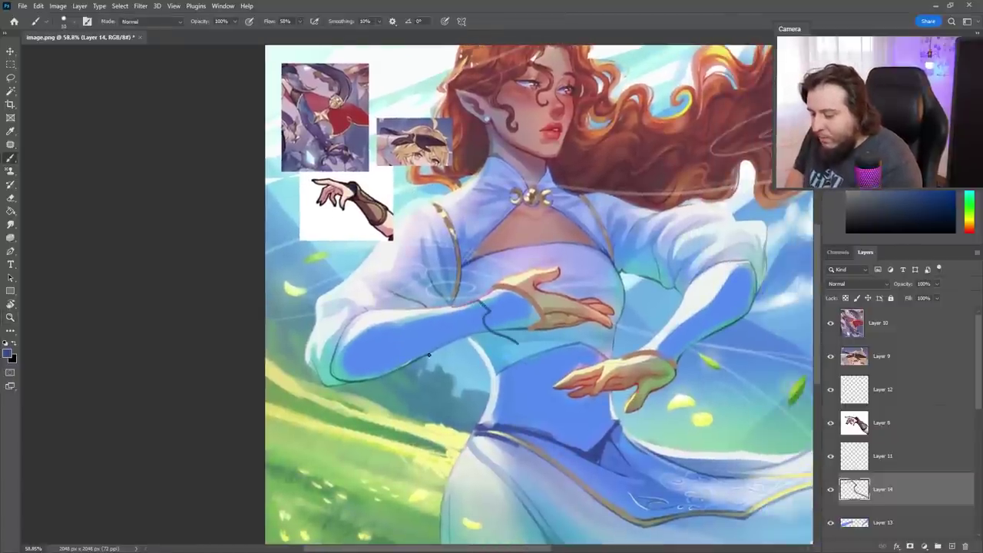
left_click_drag(409, 361, 519, 342)
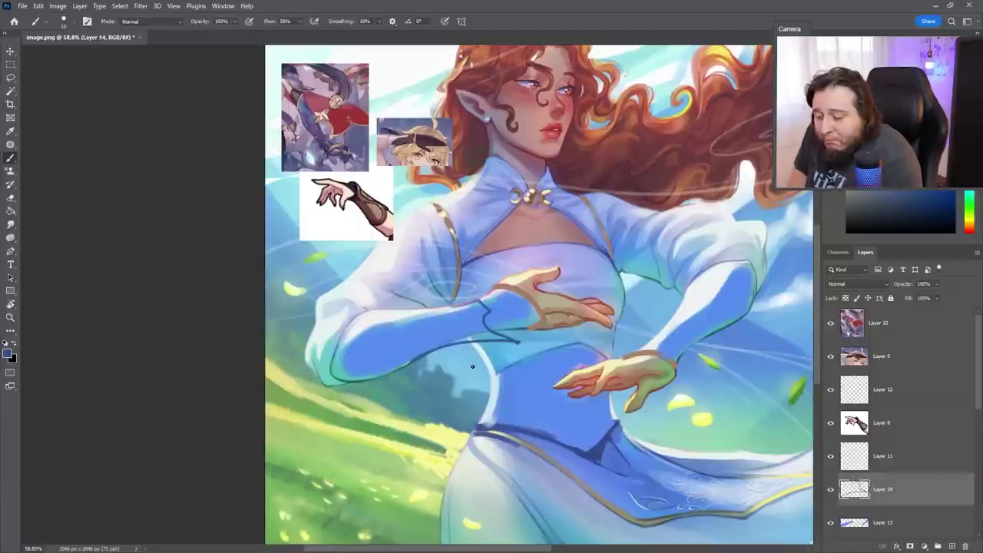
mouse_move(682, 295)
left_mouse_down()
mouse_move(626, 342)
mouse_move(702, 318)
mouse_move(714, 325)
left_mouse_up()
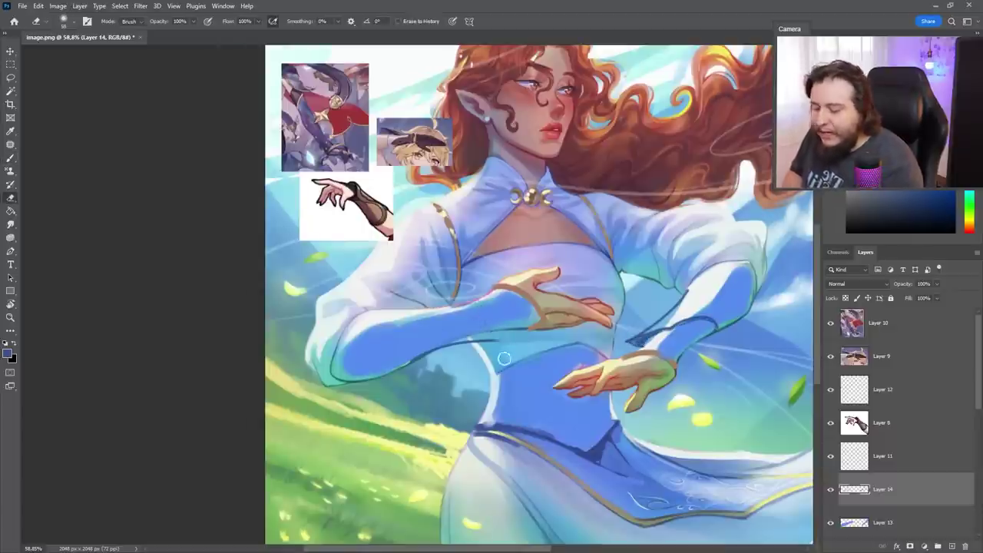
Rotate the canvas and clean up the glove-edge line on the forearm across the chest with brush and eraser
key("r")
mouse_move(505, 358)
left_mouse_down()
mouse_move(546, 376)
mouse_move(495, 318)
mouse_move(522, 300)
mouse_move(448, 342)
left_mouse_up()
key("b")
left_click_drag(494, 312, 481, 318)
key("e")
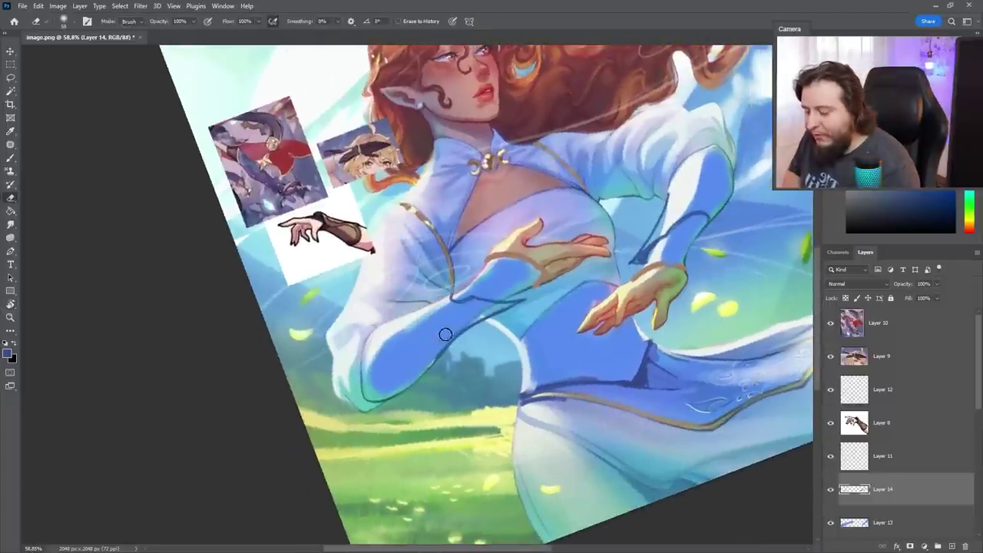
key("b")
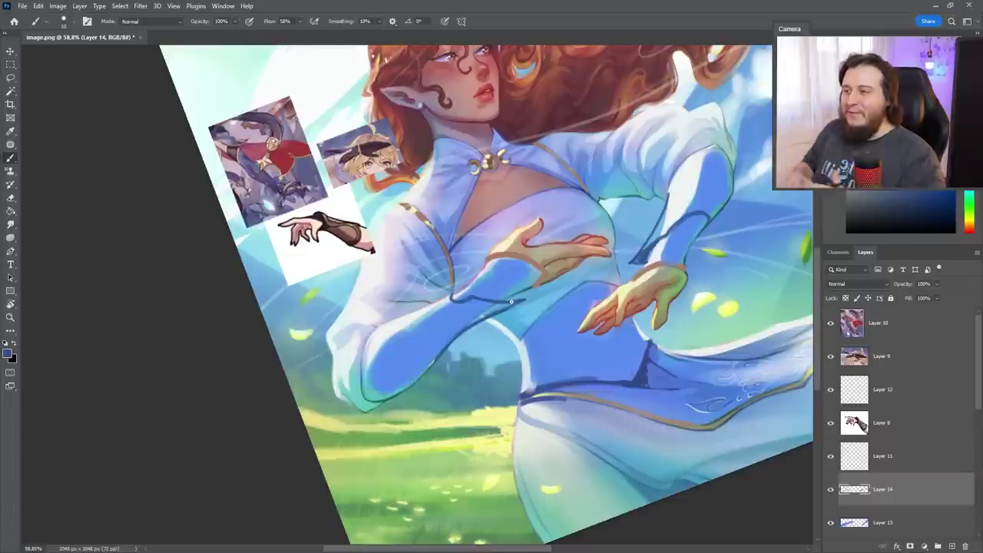
Paint a gold-brown trim over the glove edge on the forearm across the chest, with colour sampled from the wrist band and a 15 px brush
key("r")
left_click_drag(588, 381, 614, 353)
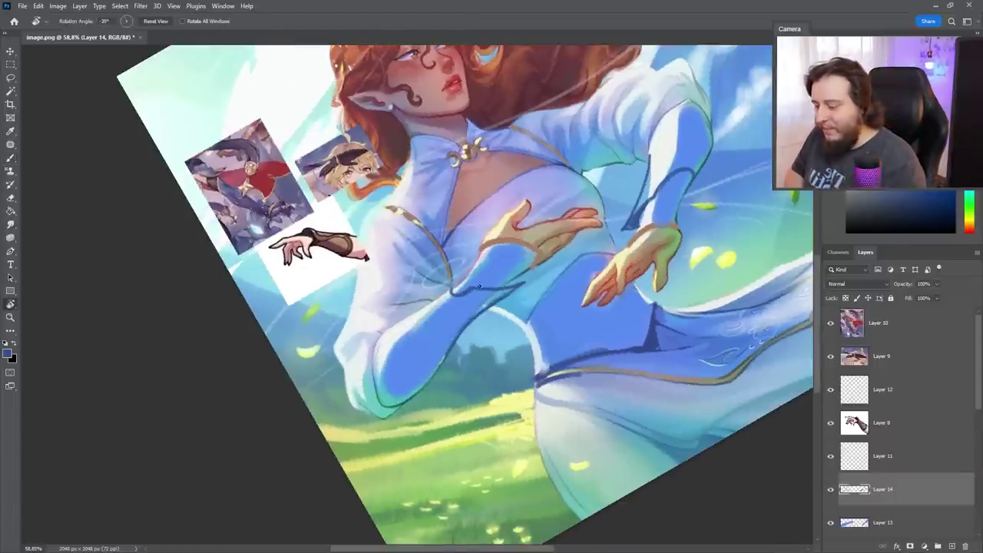
key("b")
left_click(529, 250, "alt")
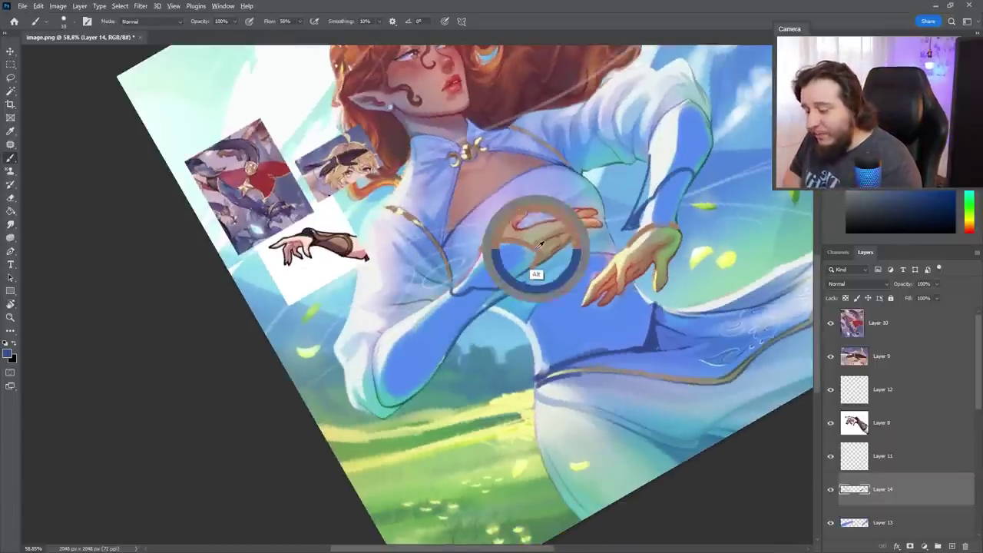
right_click(519, 158)
left_click_drag(520, 158, 522, 158)
left_click(448, 288)
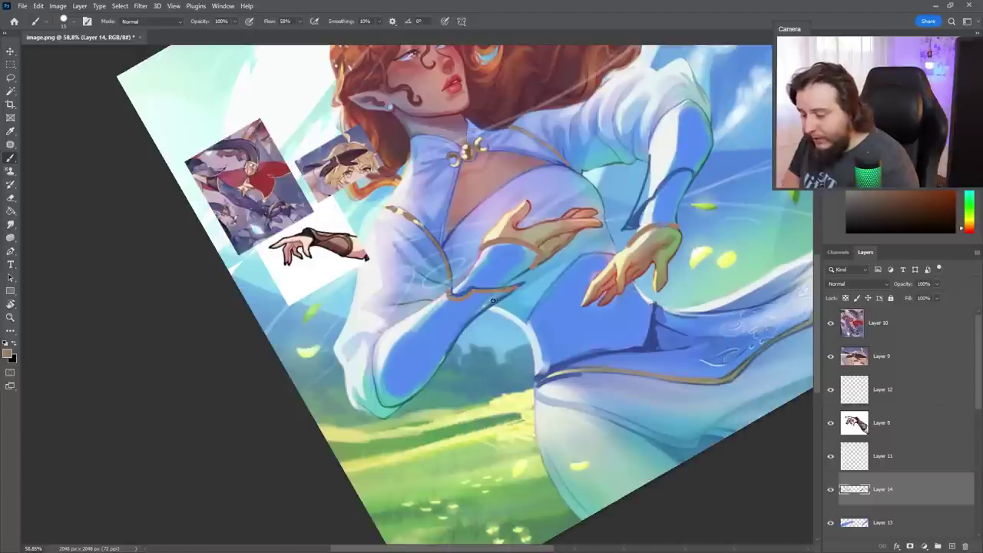
Tidy the trim with sampled sleeve blue and paint the same gold-brown trim along the other forearm's glove edge
left_click(464, 337, "alt")
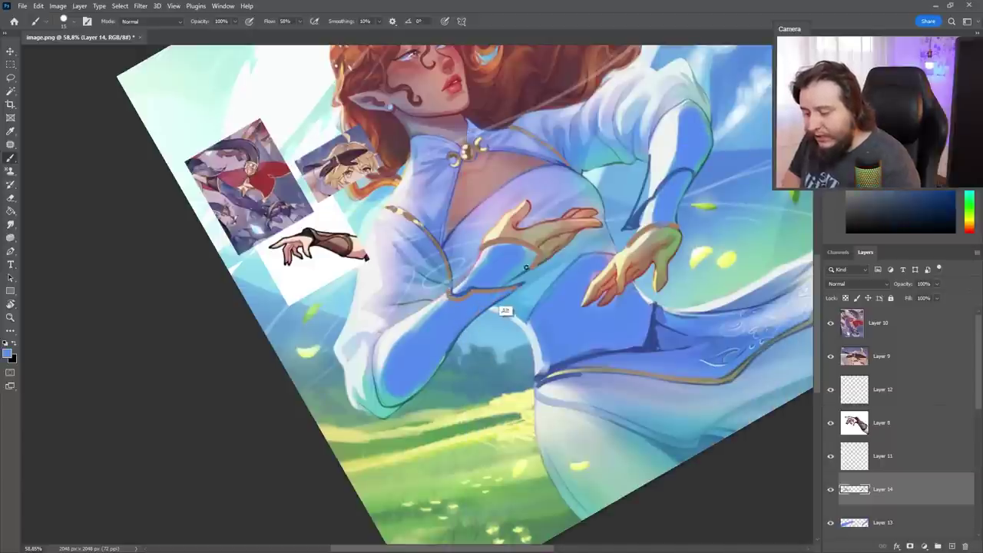
left_click(490, 297, "alt")
mouse_move(642, 200)
left_mouse_down()
mouse_move(694, 168)
mouse_move(648, 190)
left_mouse_up()
left_click(659, 173, "alt")
Enlarge the brush to 36 px and fill the glove areas between trim and wrist on both arms with sampled white and lavender
left_click(682, 152, "alt")
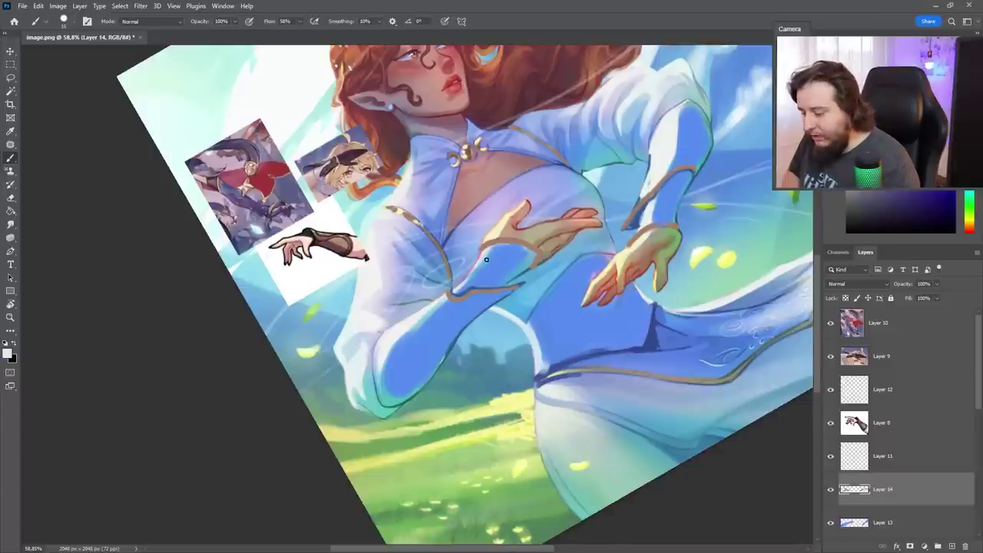
right_click(584, 202)
left_click(602, 155)
mouse_move(485, 272)
left_mouse_down()
mouse_move(520, 250)
mouse_move(538, 211)
mouse_move(493, 268)
mouse_move(518, 250)
mouse_move(483, 272)
mouse_move(512, 270)
left_mouse_up()
key("ctrl+z")
left_click(549, 178, "alt")
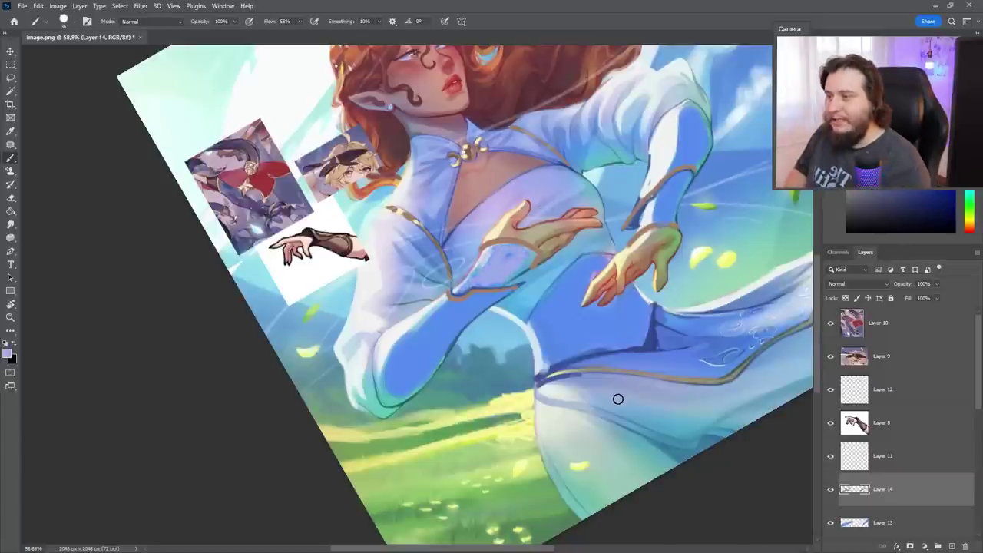
mouse_move(665, 195)
left_mouse_down()
mouse_move(669, 217)
mouse_move(677, 206)
left_mouse_up()
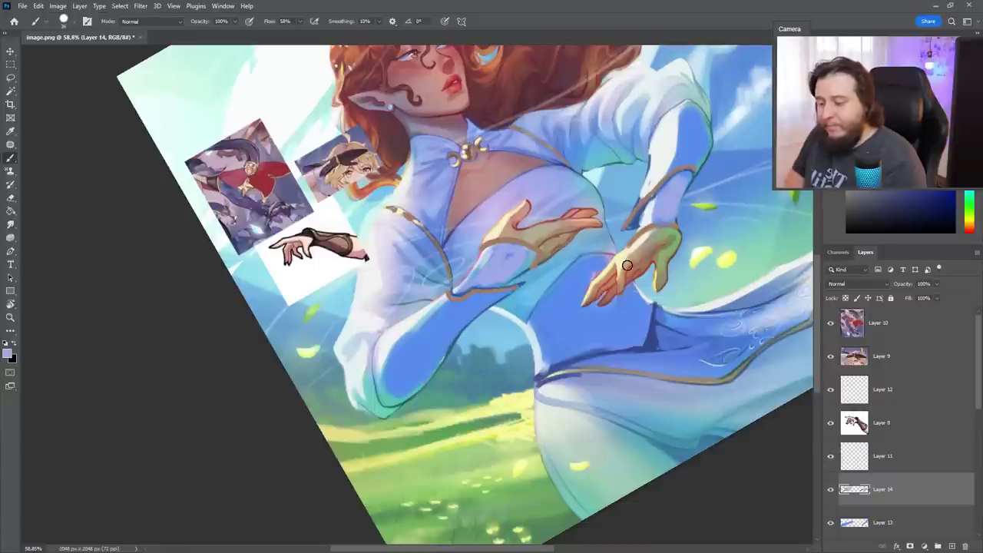
Paint sampled light blue along both forearm sleeves above the gold trims
left_click(429, 318, "alt")
mouse_move(440, 303)
left_mouse_down()
mouse_move(386, 360)
mouse_move(385, 381)
left_mouse_up()
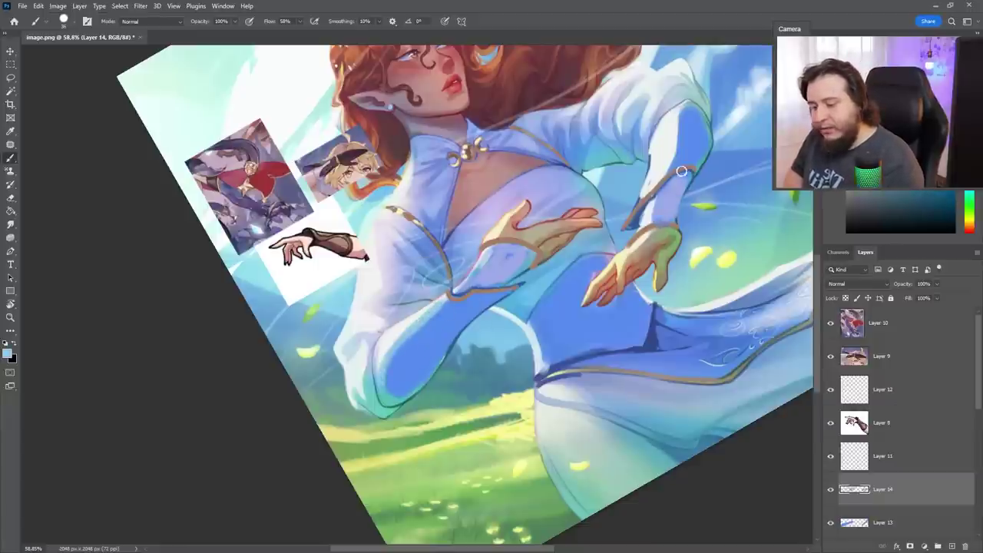
left_click_drag(688, 104, 666, 159)
mouse_move(679, 123)
left_mouse_down()
mouse_move(653, 189)
mouse_move(675, 160)
left_mouse_up()
Paint a dark line along the sleeve edge near the elbow of the arm across the chest, using sampled dark blue and a 12 px brush
left_click(694, 139, "alt")
right_click(527, 258)
left_click_drag(592, 156, 586, 156)
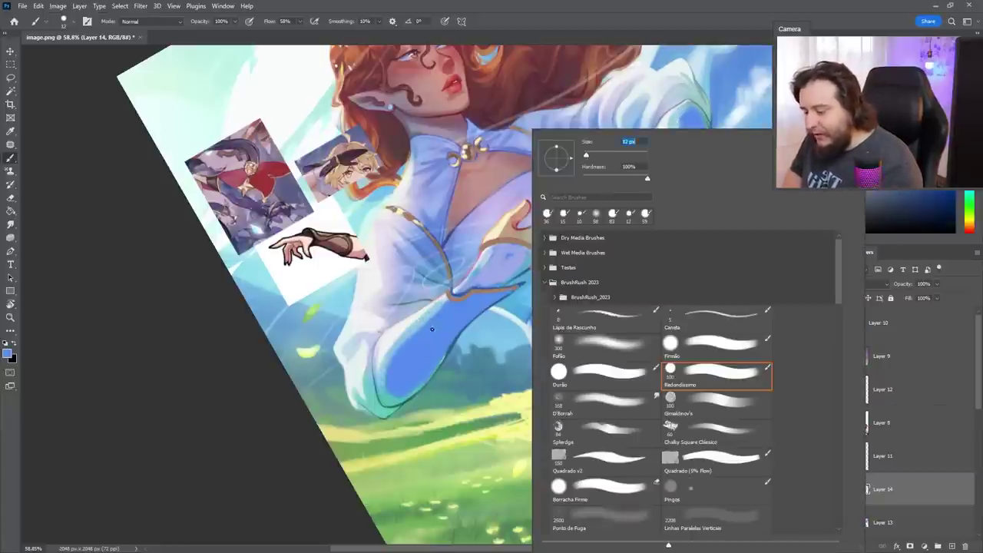
left_click(462, 309, "alt")
left_click(459, 295, "alt")
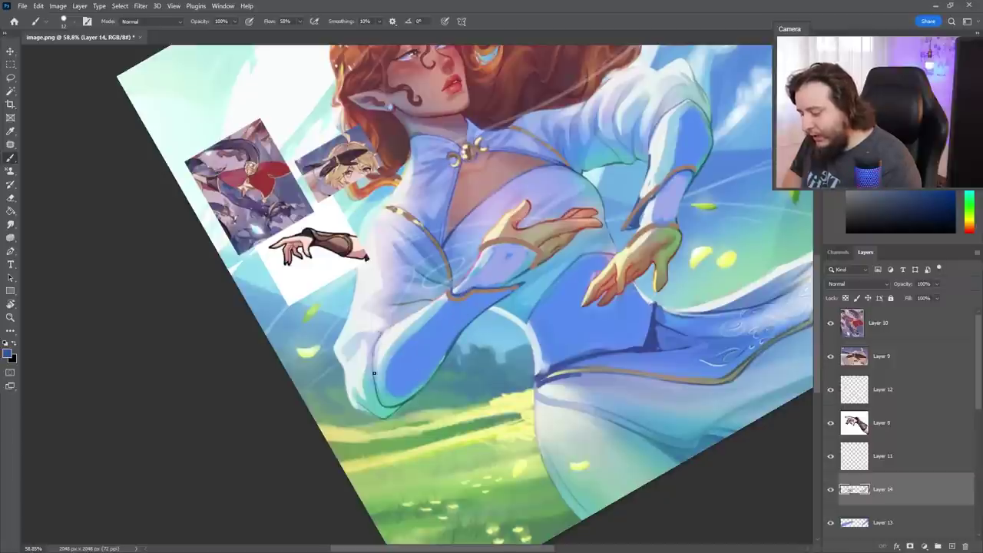
left_click_drag(373, 343, 377, 393)
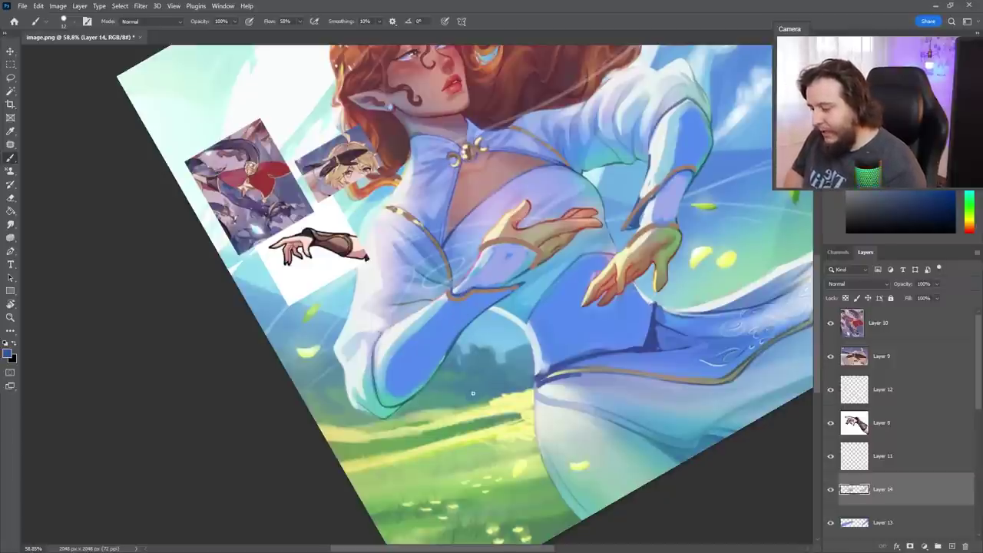
left_click_drag(331, 177, 371, 178)
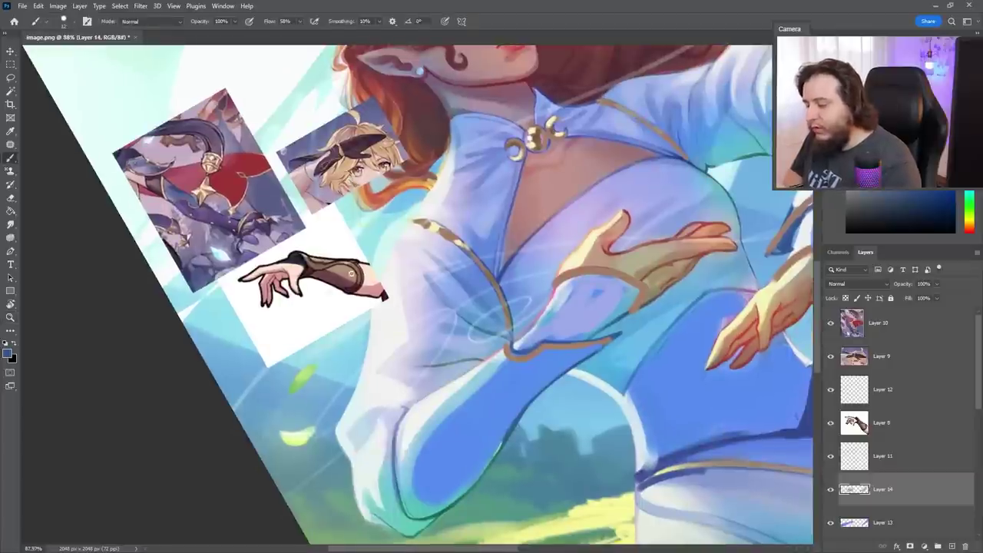
Paint a second, thinner gold-brown trim line above the glove edge on both forearms, with colours sampled from the existing trim and sleeve
left_click(558, 344, "alt")
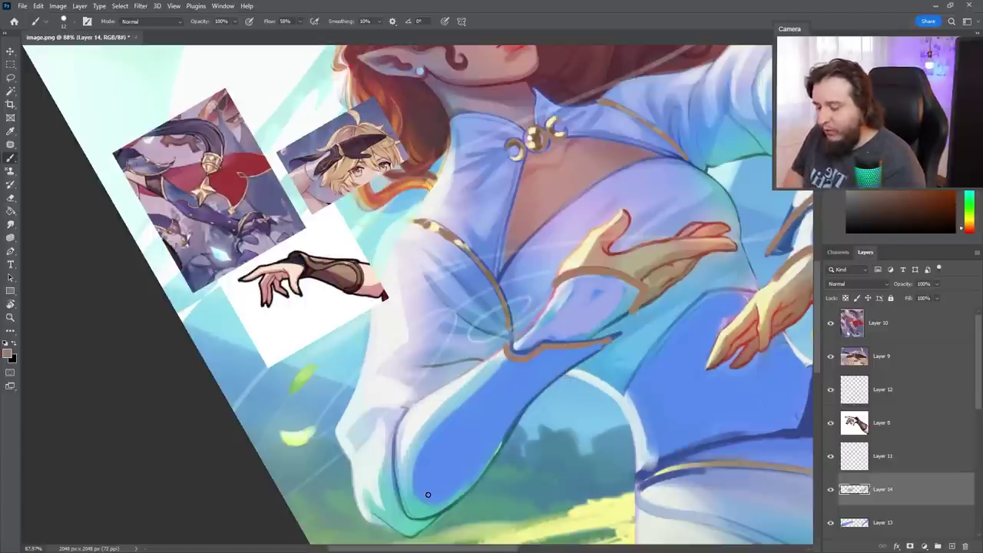
left_click_drag(551, 363, 513, 364)
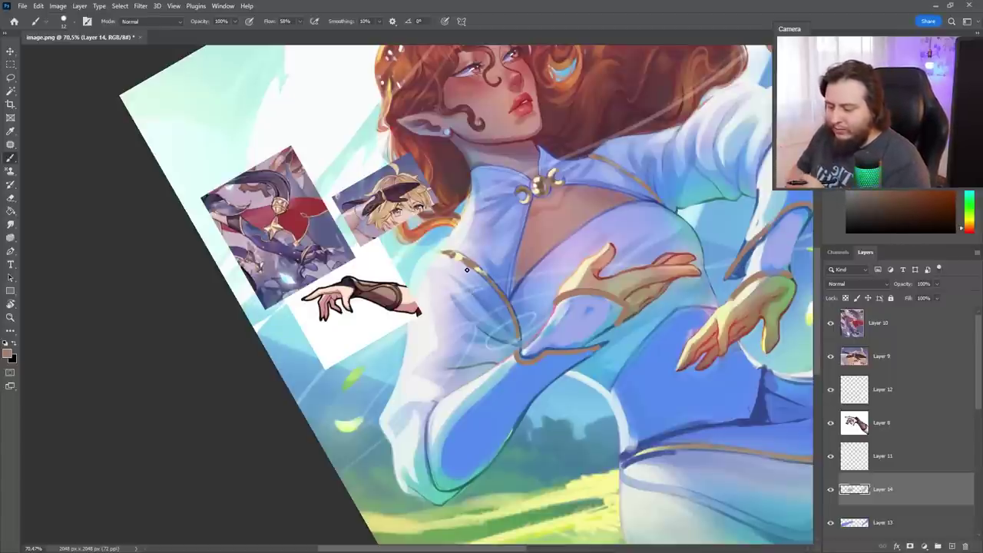
left_click_drag(469, 419, 444, 454)
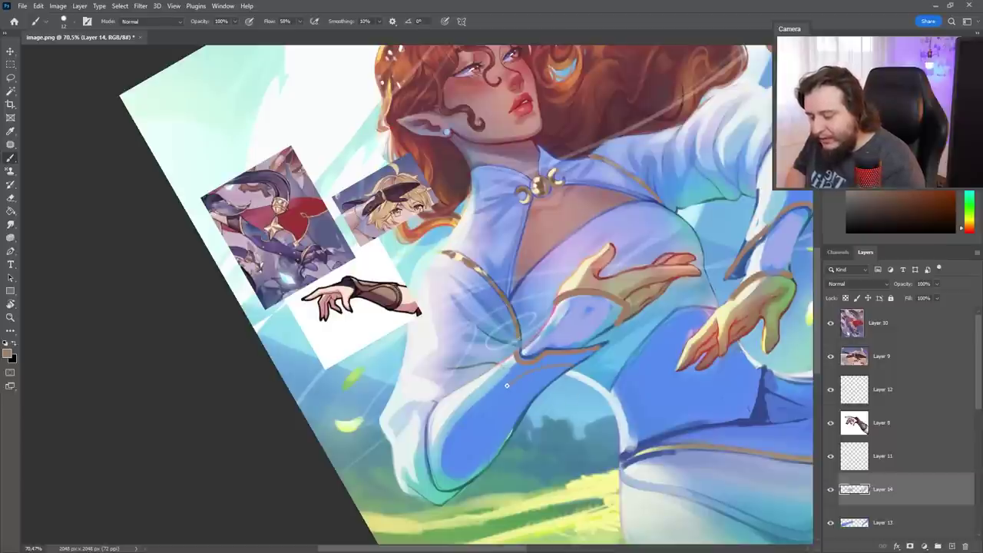
left_click(535, 357, "alt")
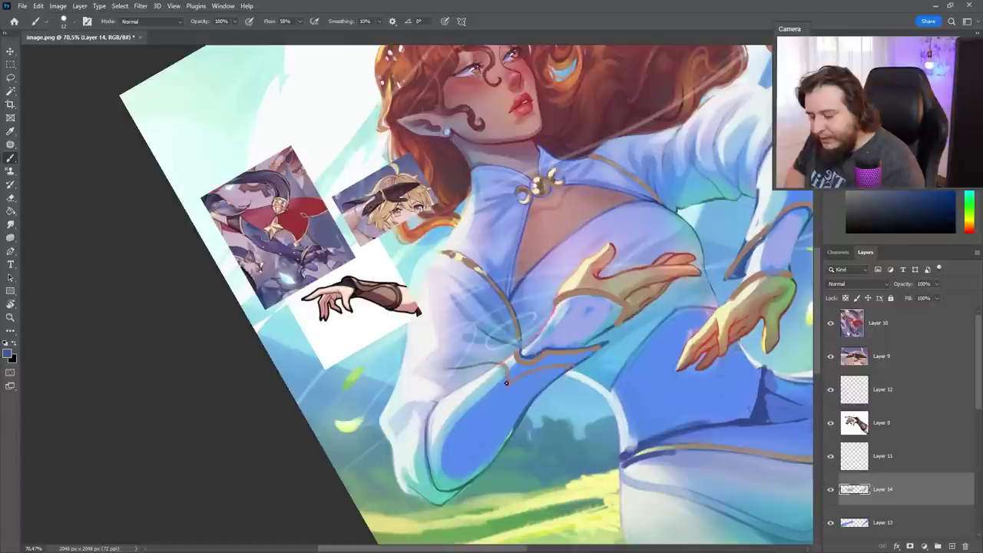
mouse_move(735, 250)
left_mouse_down()
mouse_move(623, 280)
mouse_move(706, 214)
left_mouse_up()
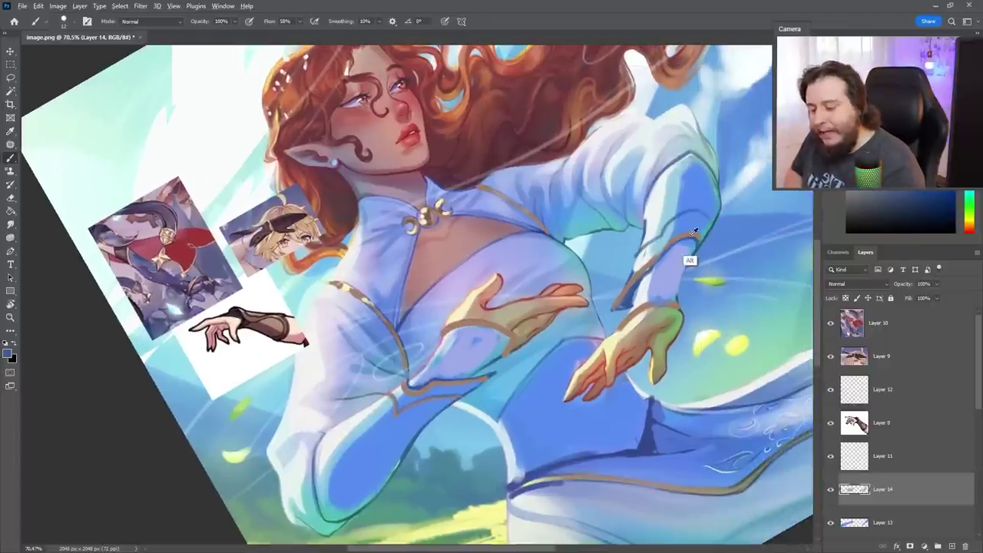
left_click(693, 235, "alt")
left_click_drag(638, 258, 708, 212)
key("ctrl+z")
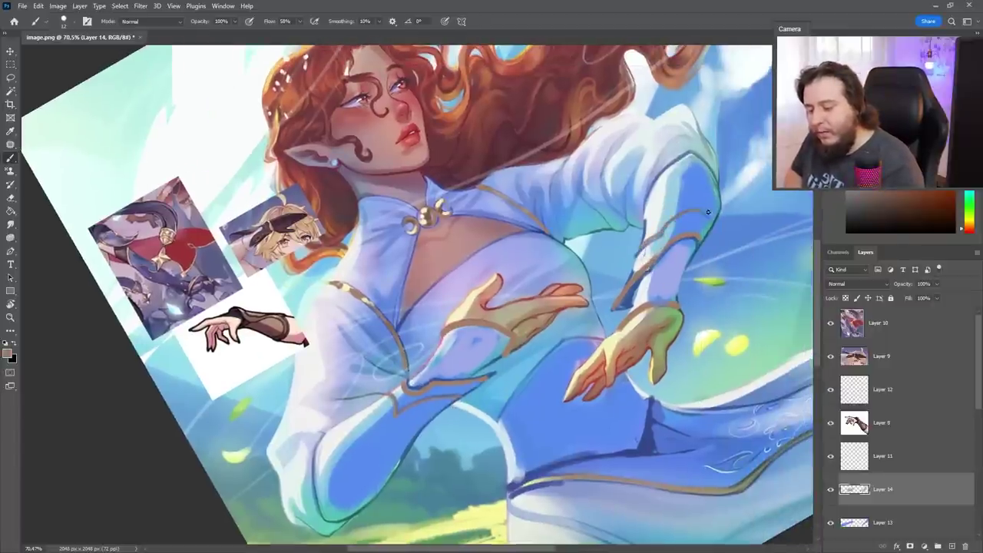
Retouch the lower edge of the forearm across the chest and draw a dark blue swirl with an elbow contour line on its sleeve
left_click_drag(437, 476, 505, 419)
left_click(477, 390, "alt")
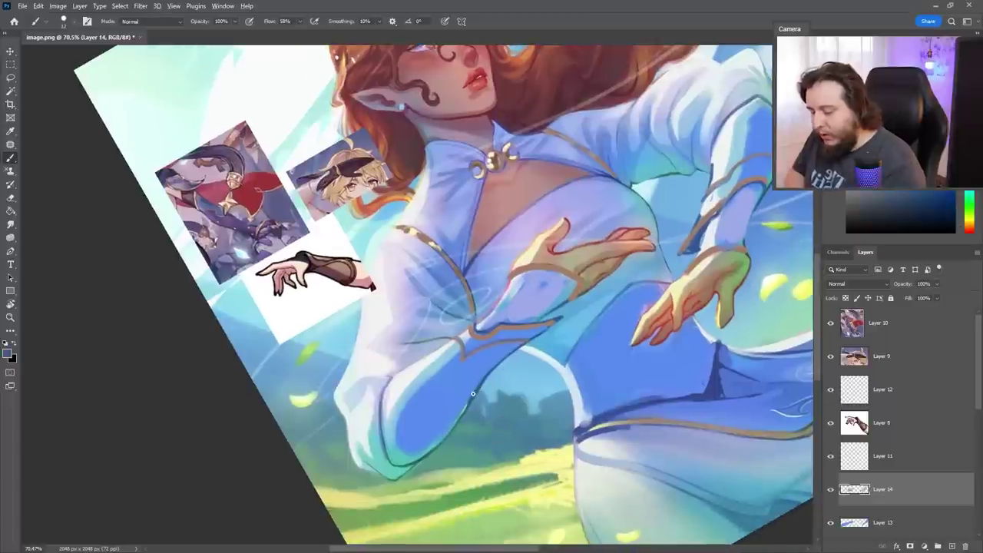
left_click_drag(475, 390, 459, 415)
left_click(466, 396, "alt")
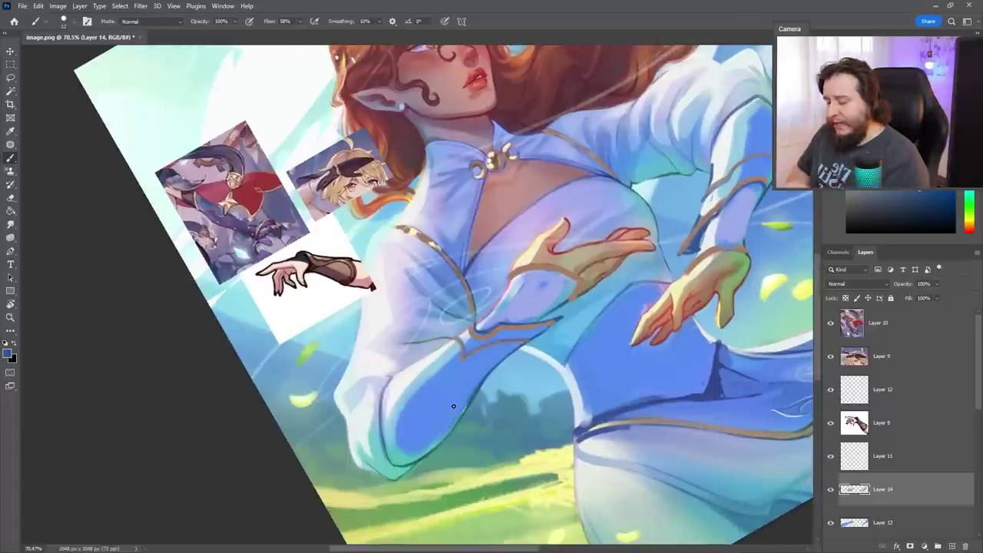
mouse_move(430, 352)
left_mouse_down()
mouse_move(446, 389)
mouse_move(408, 417)
mouse_move(395, 406)
mouse_move(430, 386)
mouse_move(414, 362)
mouse_move(425, 357)
mouse_move(420, 392)
mouse_move(396, 400)
mouse_move(440, 389)
mouse_move(443, 347)
mouse_move(424, 357)
mouse_move(426, 390)
mouse_move(403, 383)
mouse_move(412, 412)
mouse_move(439, 348)
left_mouse_up()
key("ctrl+z")
key("ctrl+z")
key("ctrl+z")
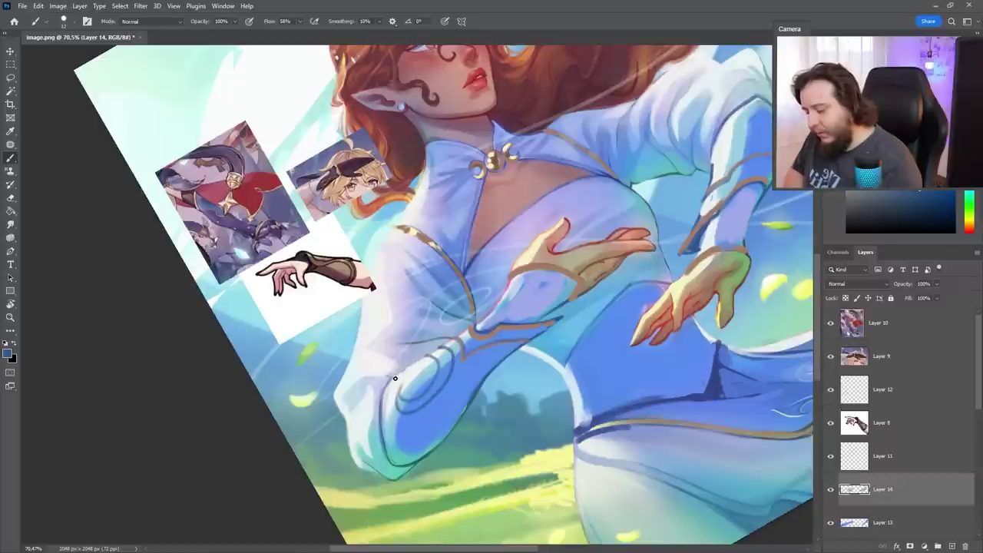
mouse_move(396, 378)
left_mouse_down()
mouse_move(390, 437)
mouse_move(410, 464)
left_mouse_up()
Draw a matching dark blue swirl on the other forearm's sleeve and touch it up with sampled light and mid blues
mouse_move(713, 153)
left_mouse_down()
mouse_move(723, 130)
mouse_move(767, 98)
mouse_move(735, 156)
mouse_move(764, 132)
mouse_move(751, 113)
mouse_move(743, 157)
left_mouse_up()
key("ctrl+z")
key("ctrl+z")
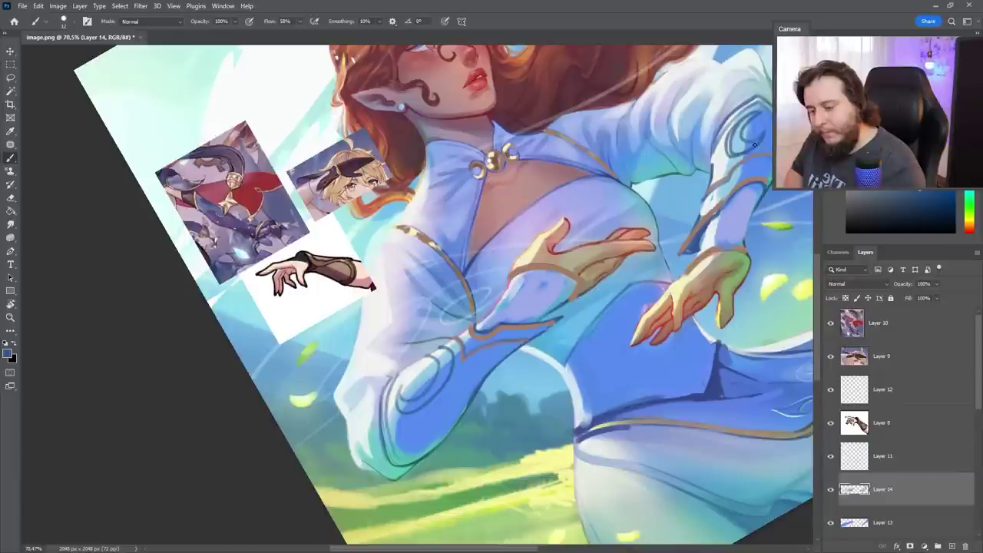
left_click(730, 146, "alt")
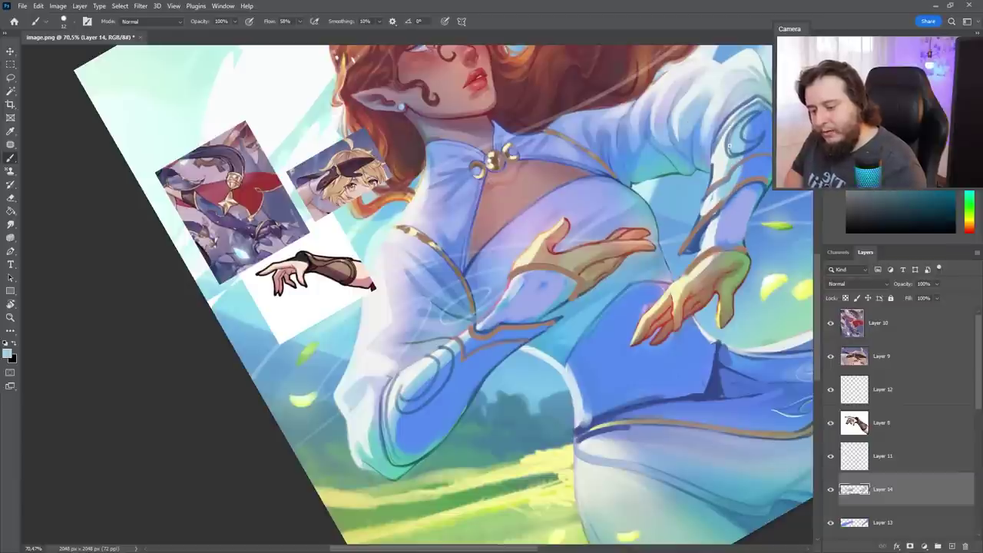
left_click(750, 154, "alt")
mouse_move(746, 117)
left_mouse_down()
mouse_move(732, 147)
mouse_move(747, 147)
left_mouse_up()
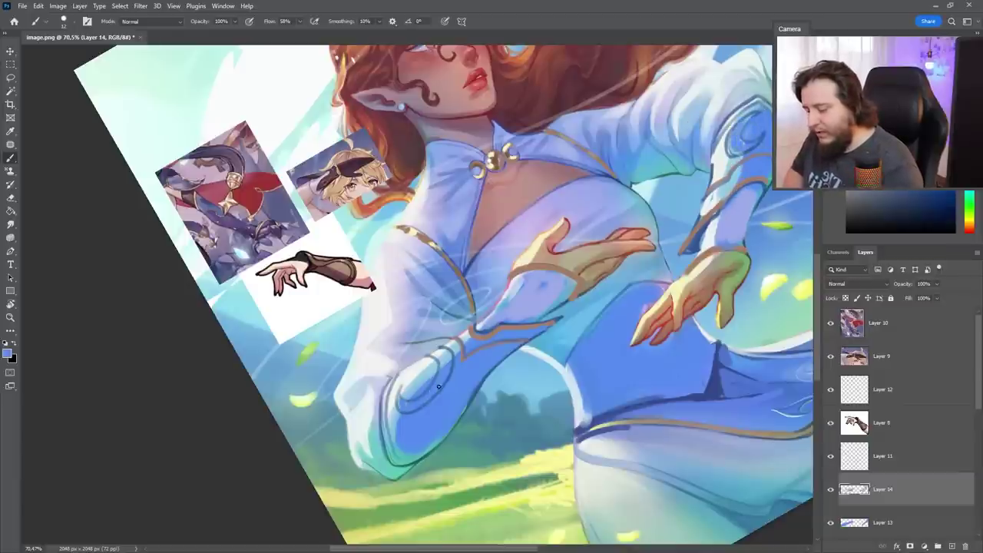
Refine the swirls on both sleeves with sampled blues and line the elbow panel of the arm across the chest in darker blue
mouse_move(438, 349)
left_mouse_down()
mouse_move(449, 369)
mouse_move(431, 399)
mouse_move(453, 381)
left_mouse_up()
left_click(447, 384, "alt")
left_click_drag(727, 141, 725, 159)
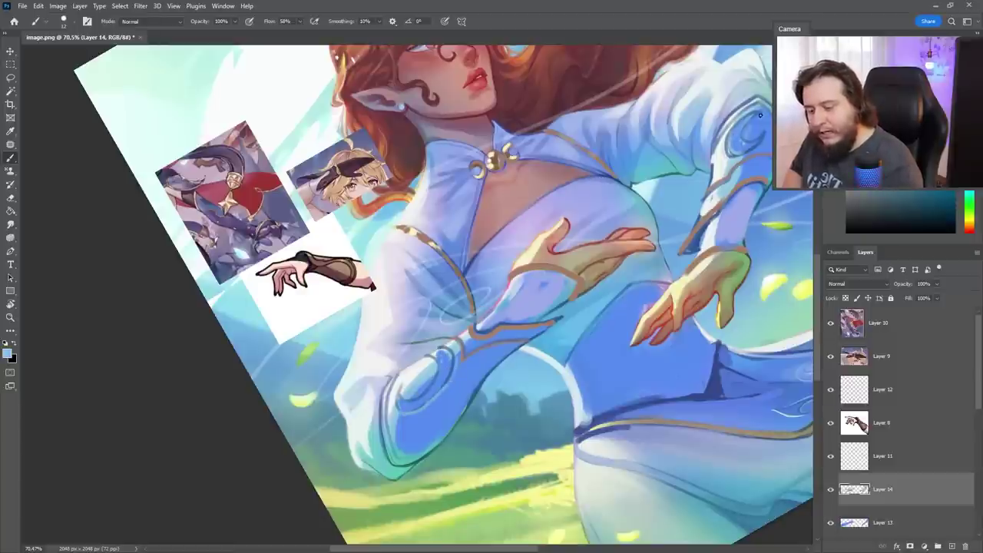
left_click_drag(755, 115, 757, 143)
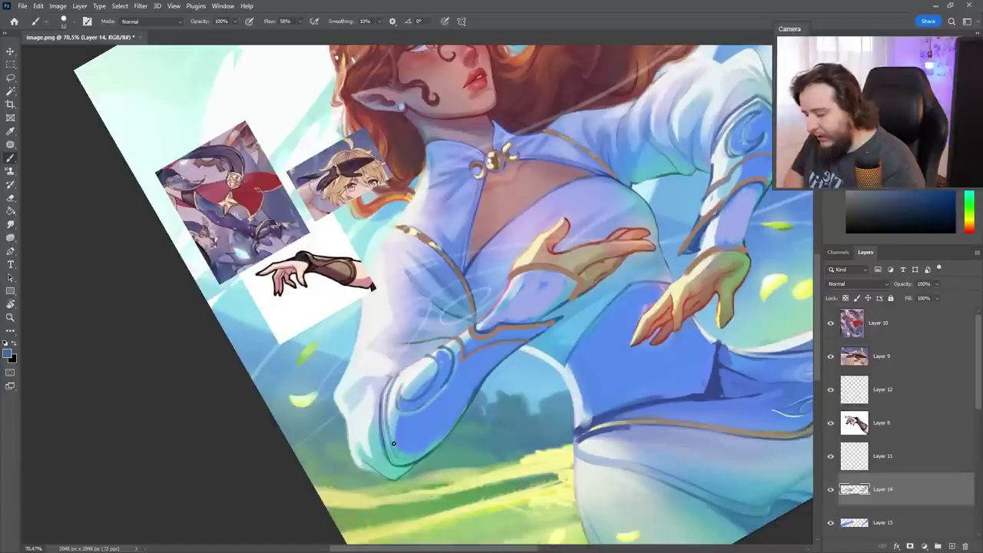
mouse_move(402, 419)
left_mouse_down()
mouse_move(402, 448)
mouse_move(434, 446)
left_mouse_up()
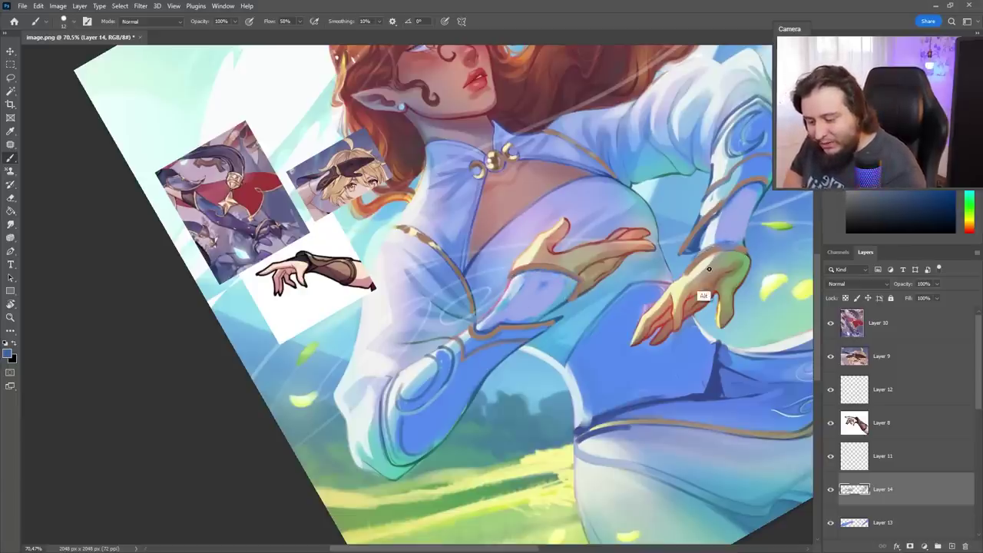
Extend the wrist band in sampled gold-brown and dab pale yellow highlights, sampled from the shoulder trim, along the wrist and forearm trims
left_click(731, 244, "alt")
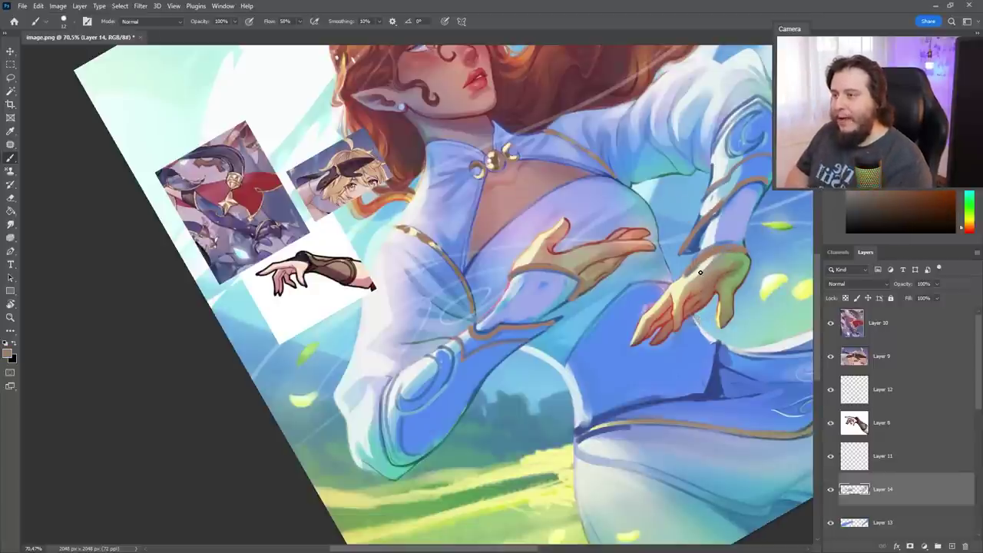
key("r")
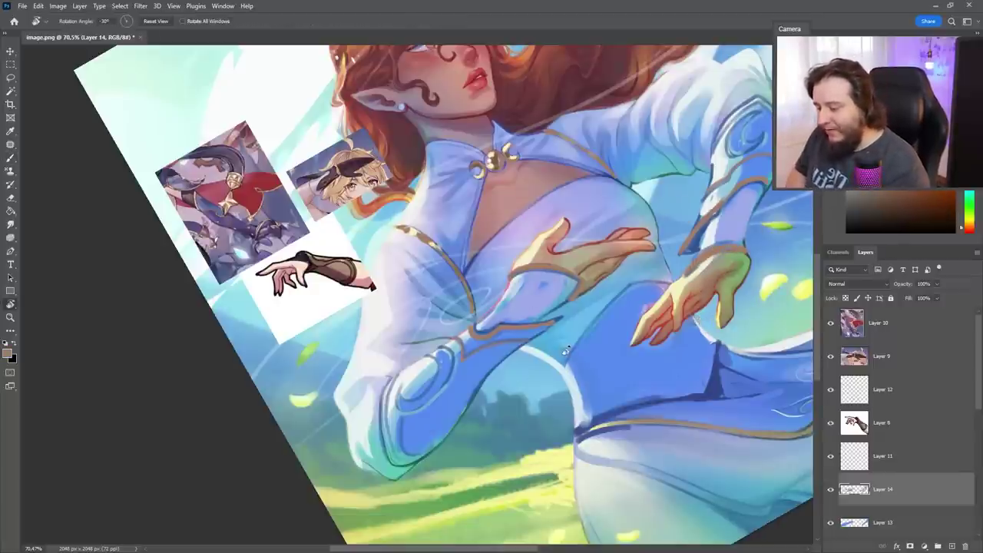
left_click_drag(569, 352, 561, 384)
key("b")
left_click_drag(529, 437, 500, 420)
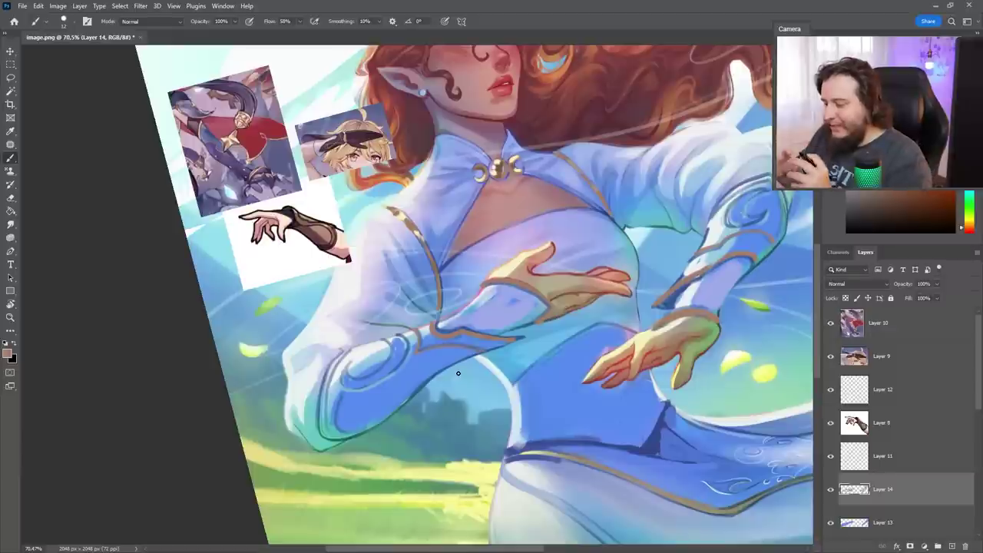
left_click(430, 220, "alt")
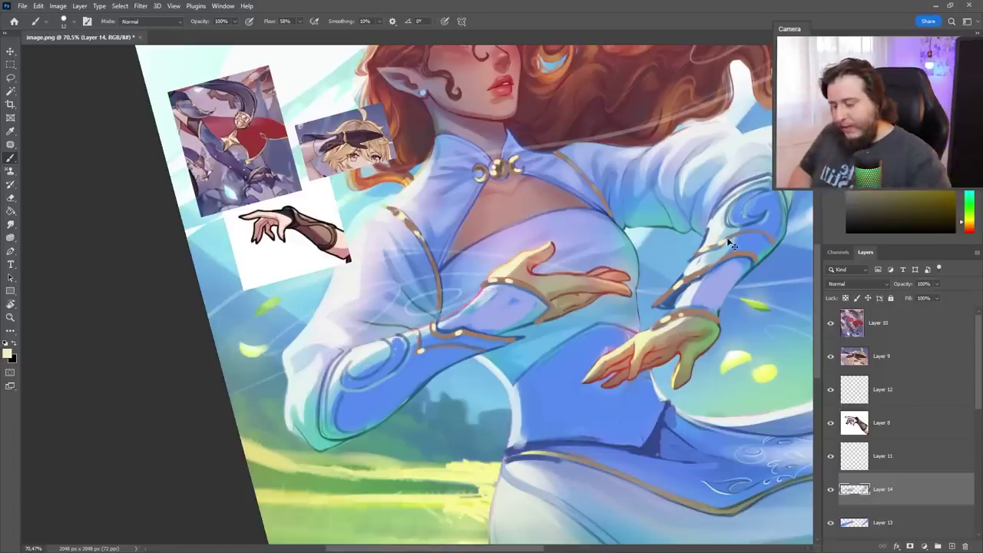
key("ctrl+minus")
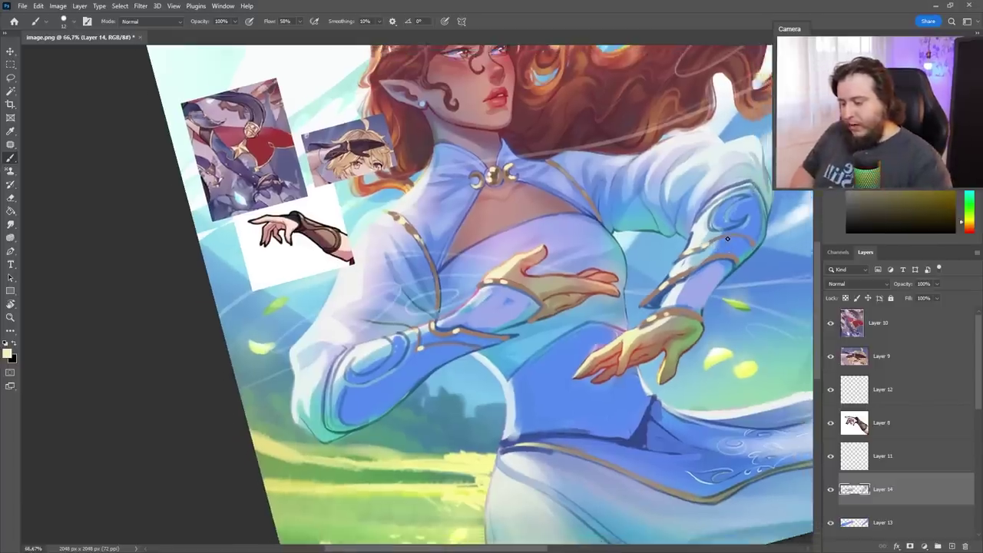
Outline the upper and lower edges of the blue waist belt in sampled dark blue with a smaller brush
key("r")
key("Escape")
key("b")
left_click(564, 459, "alt")
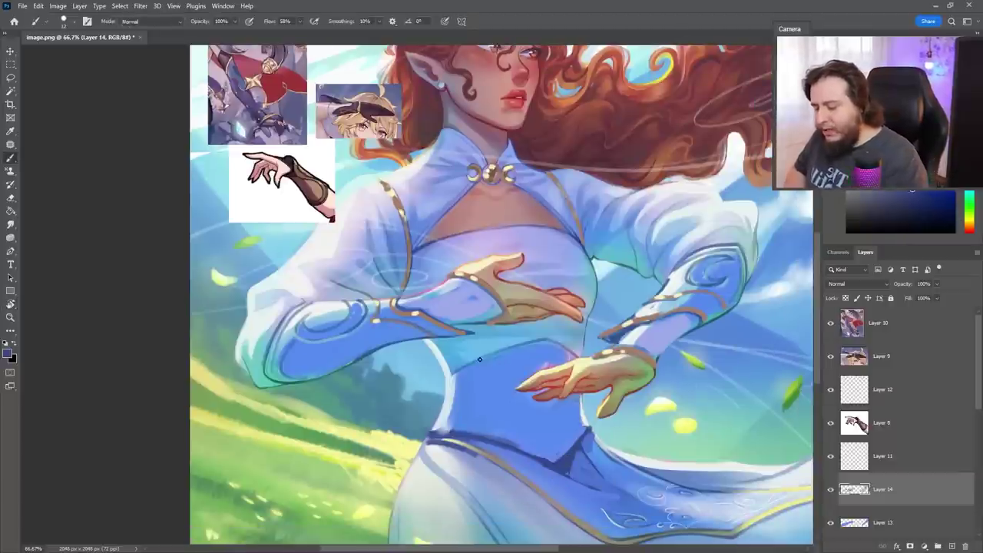
right_click(639, 157)
left_click(449, 382)
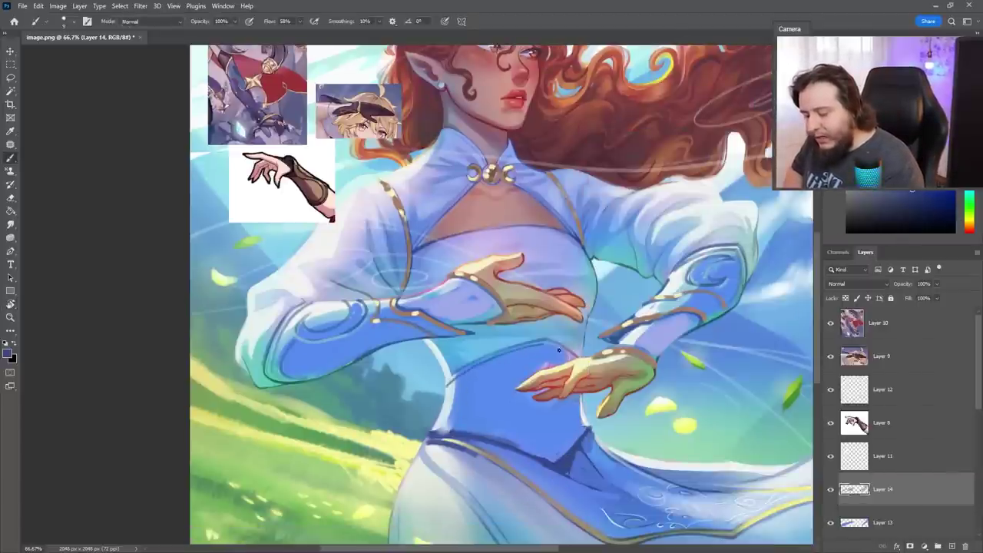
left_click_drag(431, 427, 538, 449)
key("ctrl+z")
left_click_drag(587, 425, 562, 450)
key("r")
mouse_move(563, 451)
left_mouse_down()
mouse_move(629, 423)
mouse_move(640, 342)
mouse_move(627, 318)
left_mouse_up()
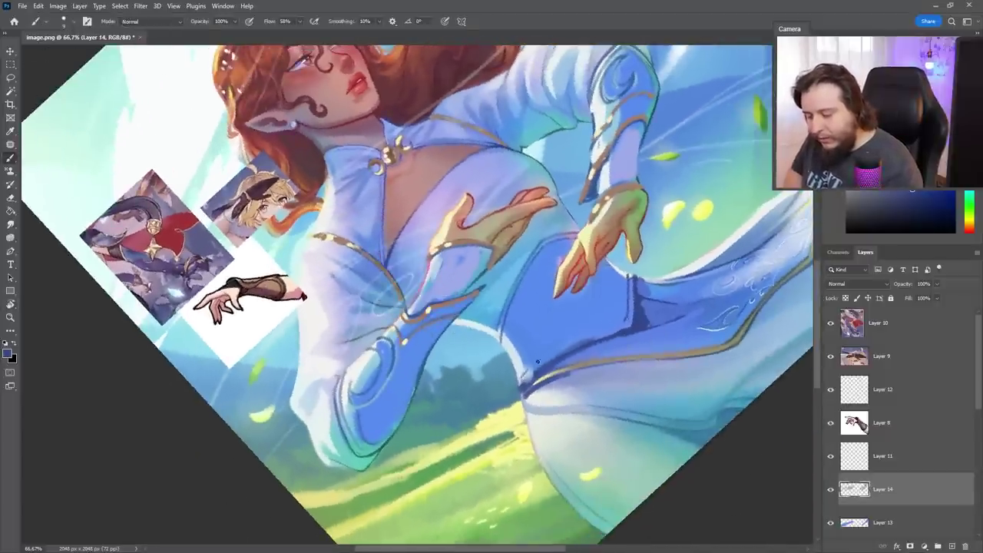
left_click_drag(537, 361, 624, 324)
Draw a curved dark blue panel line on the side of the waist belt and a crescent motif inside it
key("r")
mouse_move(623, 387)
left_mouse_down()
mouse_move(569, 491)
mouse_move(508, 522)
left_mouse_up()
key("space")
left_click_drag(577, 468, 568, 444)
key("b")
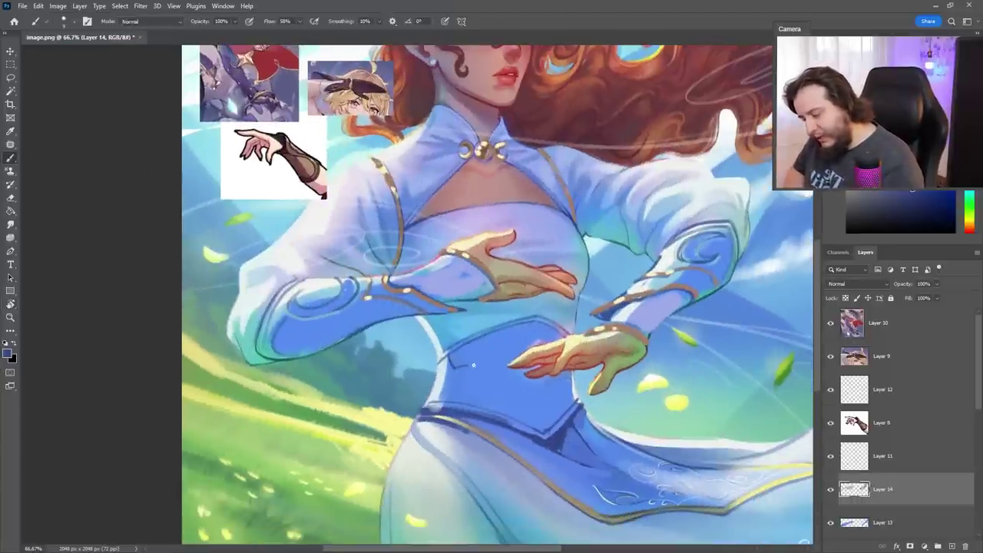
left_click_drag(474, 365, 513, 423)
left_click_drag(570, 372, 561, 417)
key("ctrl+z")
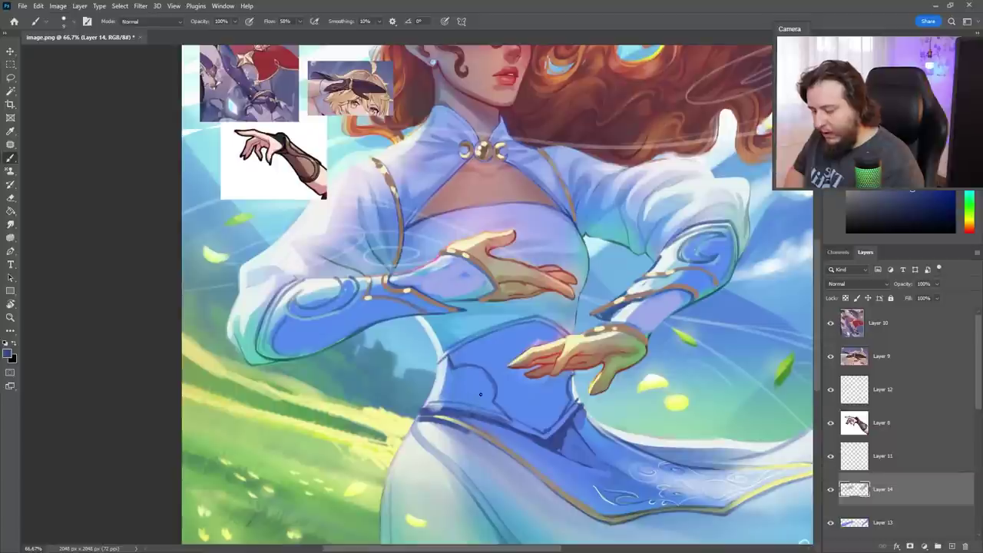
left_click_drag(452, 383, 474, 388)
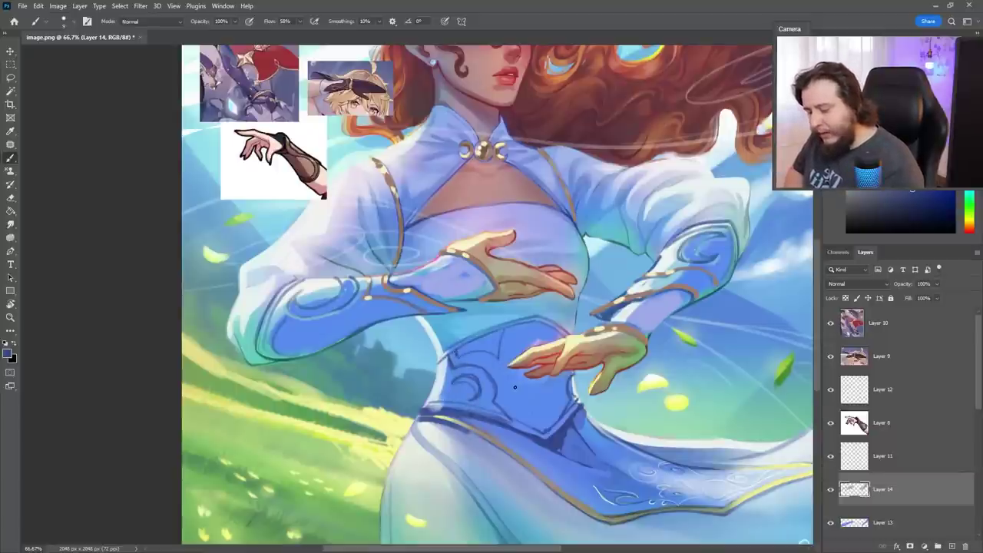
Draw the pointed central panel lines of the waist belt and a rounded swirl above the hand in dark blue
left_click_drag(503, 372, 530, 427)
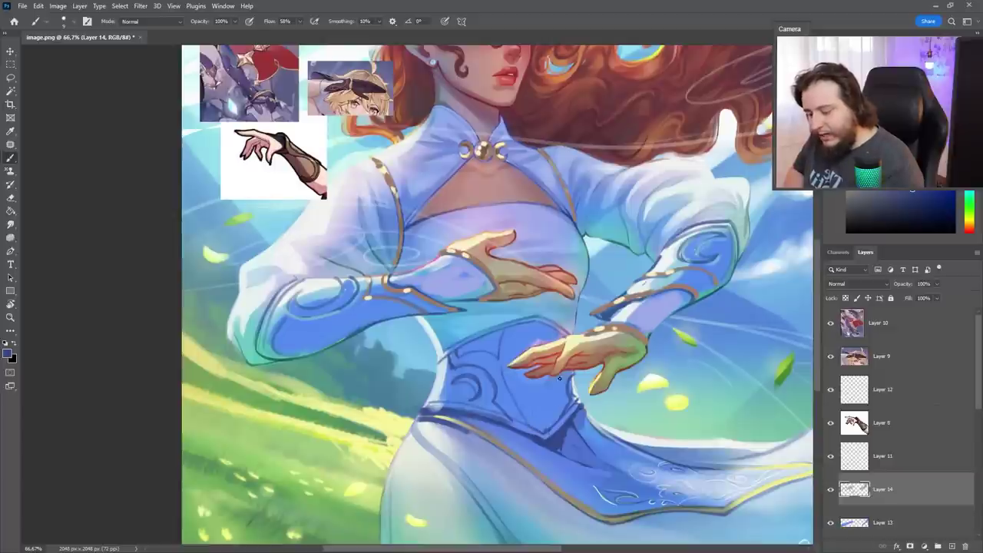
left_click_drag(559, 377, 546, 424)
mouse_move(499, 361)
left_mouse_down()
mouse_move(528, 426)
mouse_move(551, 428)
left_mouse_up()
key("ctrl+z")
key("ctrl+z")
left_click_drag(572, 373, 551, 427)
left_click_drag(499, 361, 526, 422)
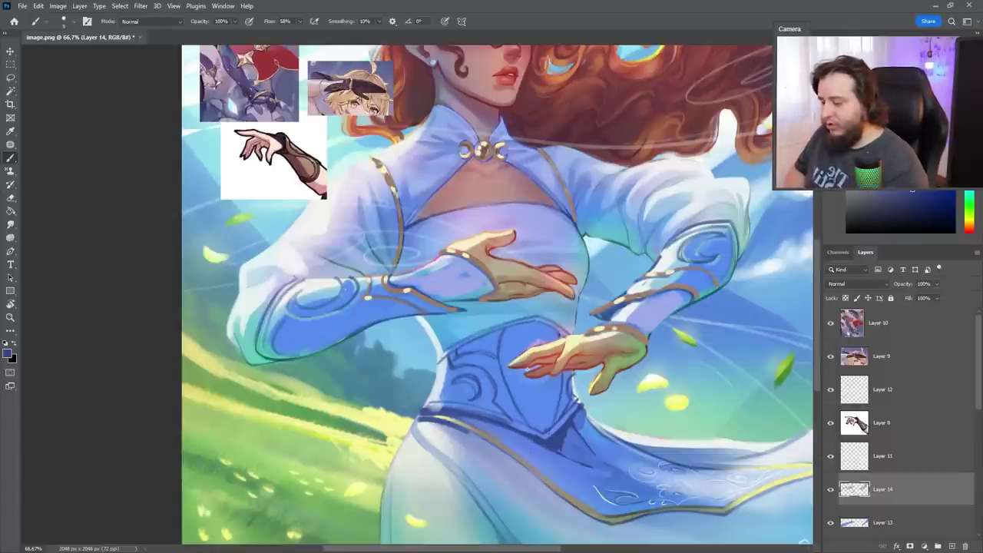
mouse_move(510, 359)
left_mouse_down()
mouse_move(549, 329)
mouse_move(517, 356)
mouse_move(547, 344)
left_mouse_up()
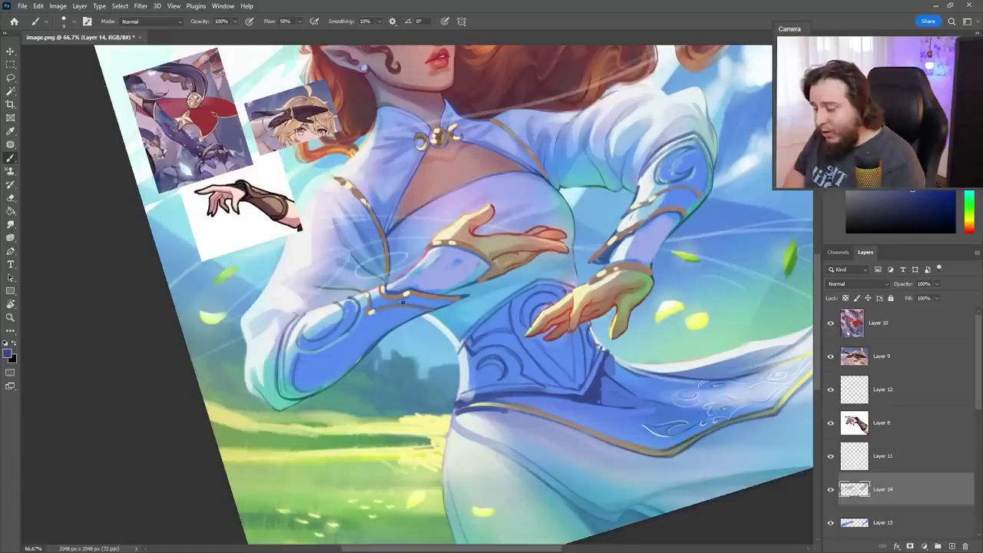
Paint the belt's side crescent gold-brown with colour sampled from the glove trim
left_click(428, 284, "alt")
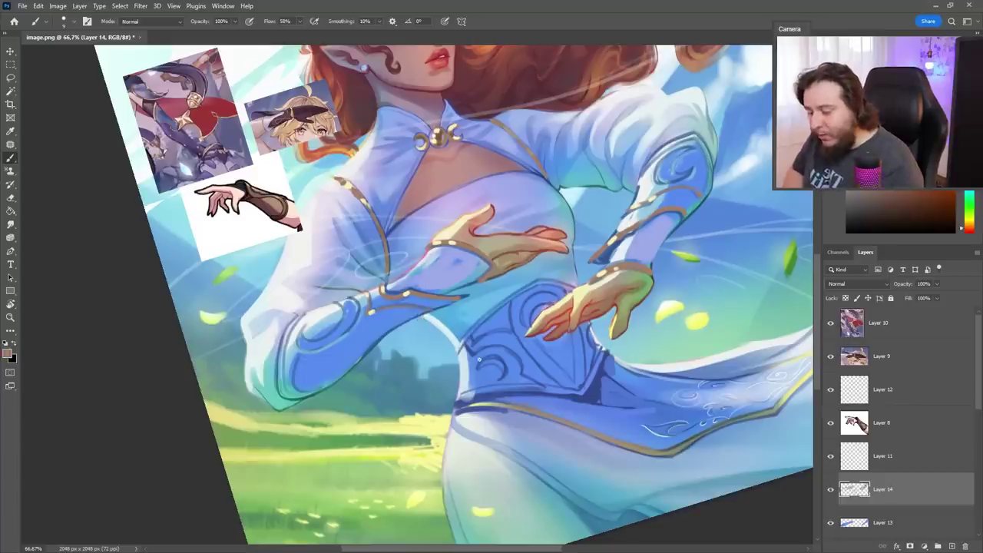
left_click_drag(495, 361, 502, 377)
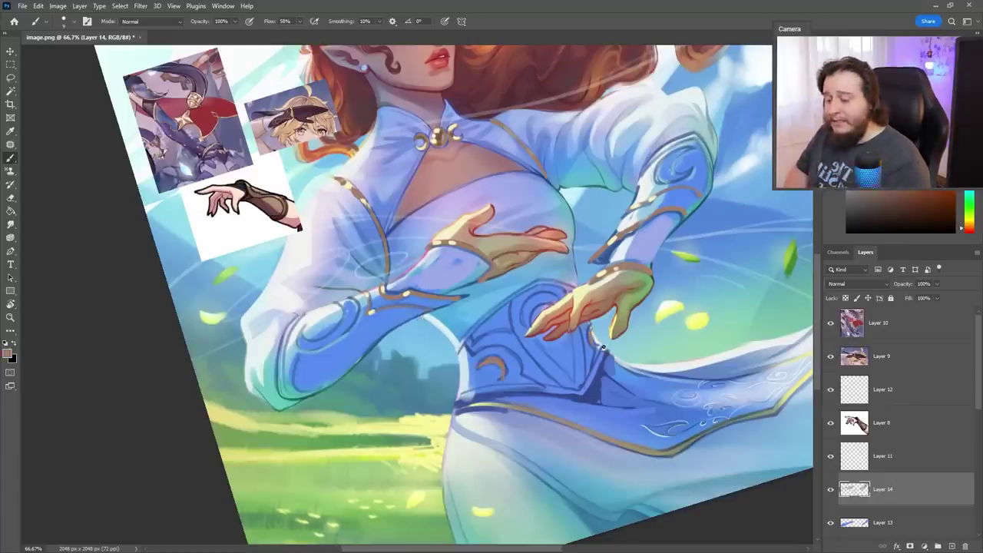
Paint the belt's upper edge gold-brown and cover the white swirl pattern on the flowing sash with sampled blue and pale blue
key("r")
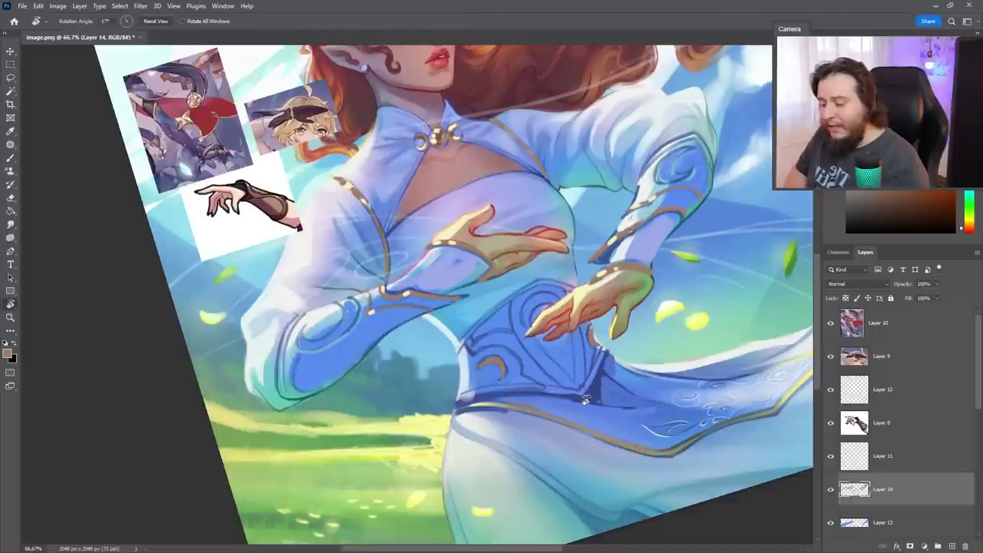
left_click_drag(593, 330, 518, 340)
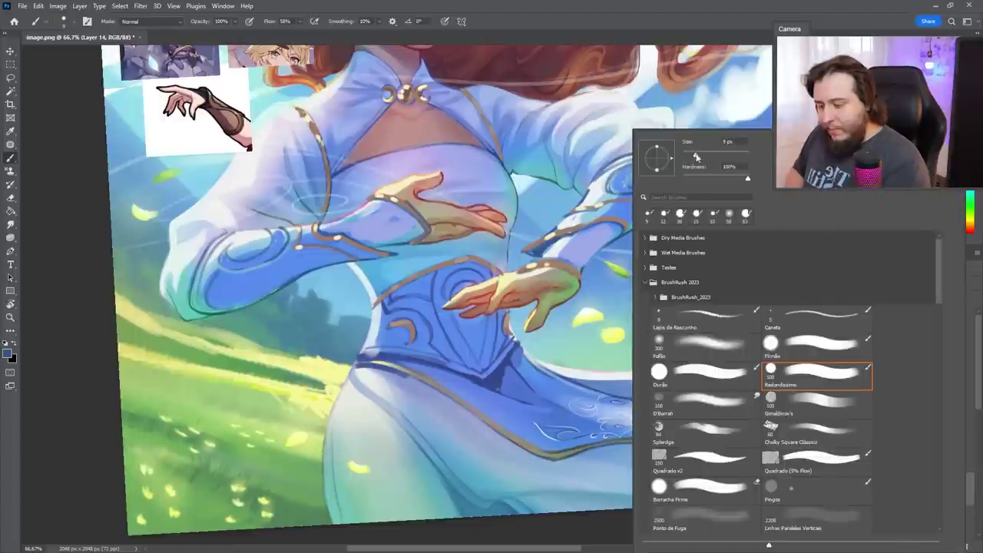
left_click(549, 432)
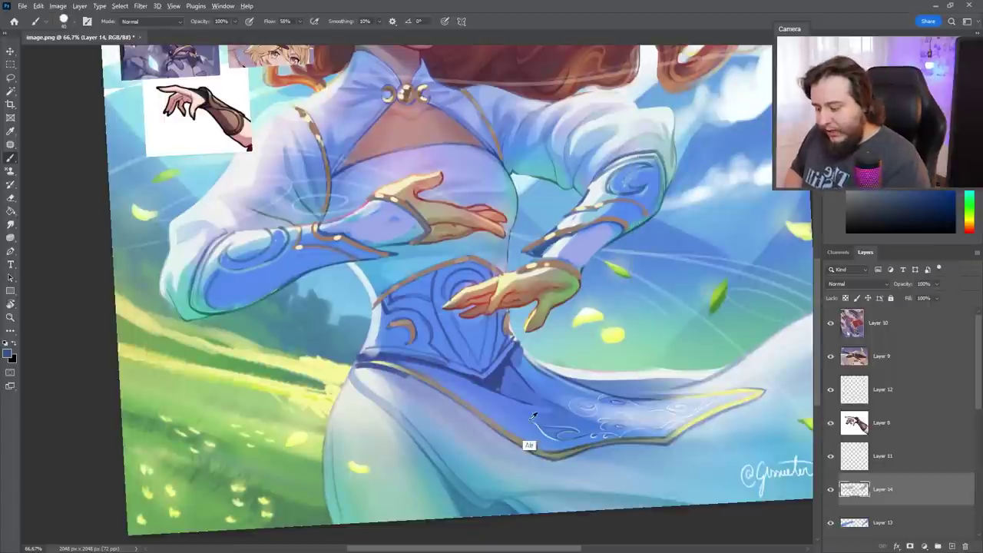
left_click_drag(570, 435, 621, 434)
left_click(568, 403, "alt")
mouse_move(582, 408)
left_mouse_down()
mouse_move(664, 423)
mouse_move(670, 412)
mouse_move(707, 405)
mouse_move(593, 398)
mouse_move(668, 428)
left_mouse_up()
left_click(652, 423, "alt")
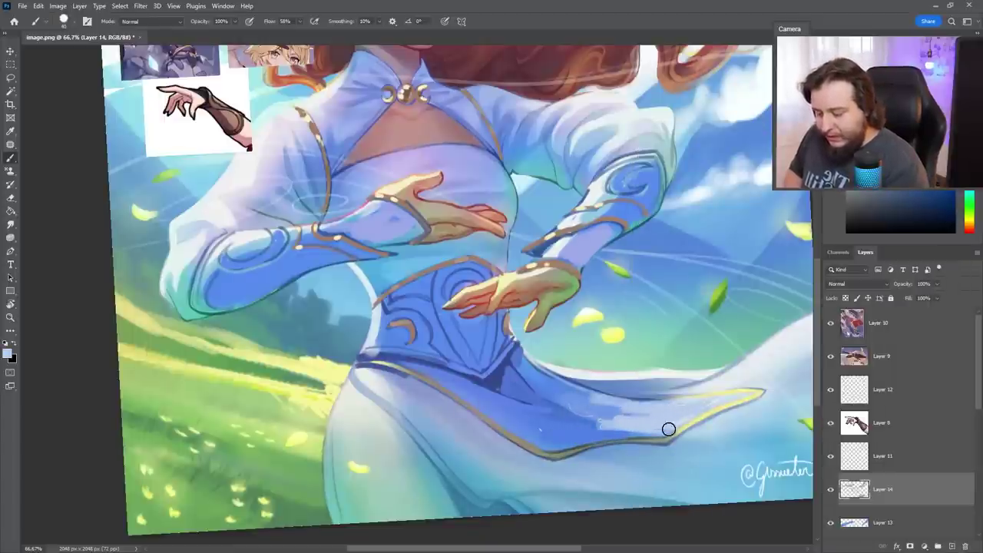
Repaint the sash's hem trim with a 20 px brush in gold-brown sampled from the glove trim, adding curled motifs inside the hem
left_click(452, 269, "alt")
right_click(581, 293)
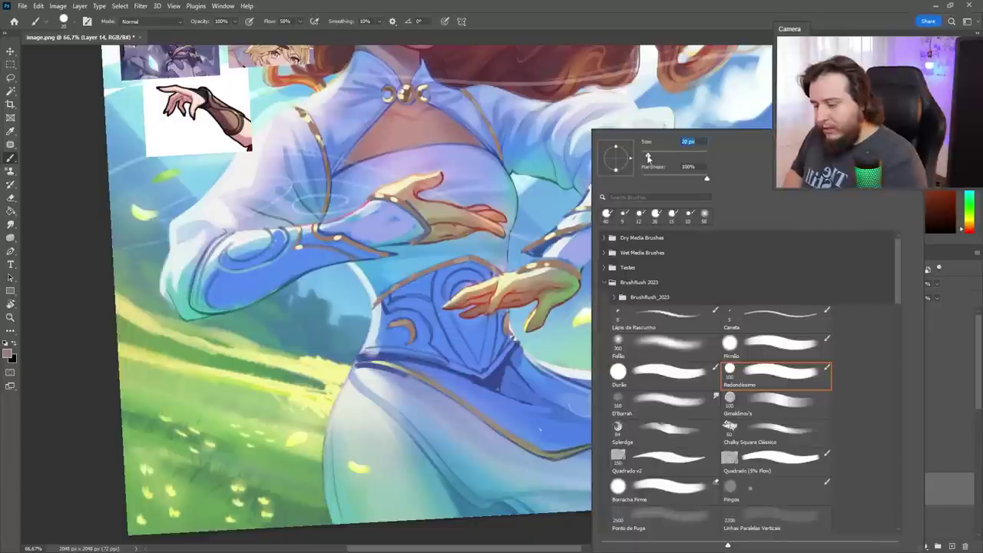
left_click(412, 208, "alt")
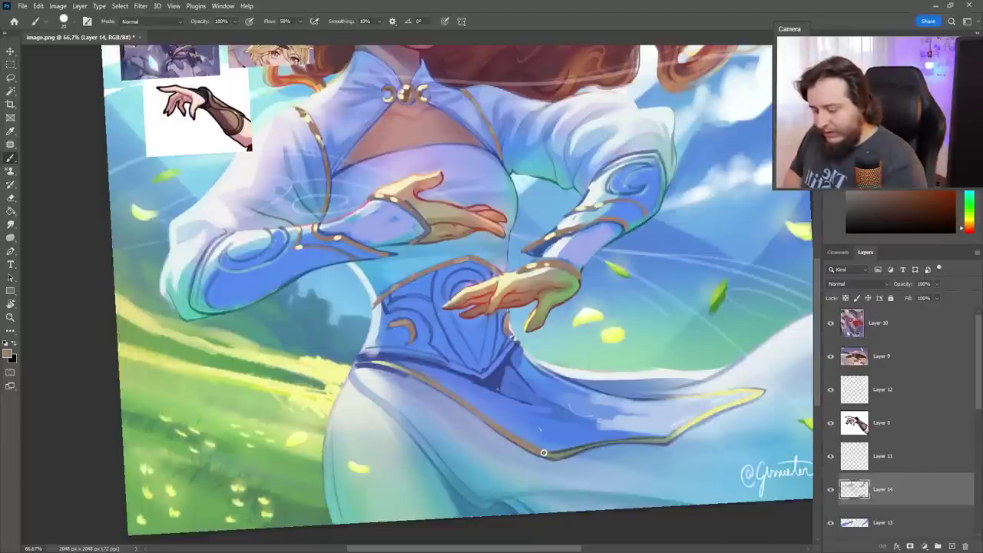
left_click_drag(556, 455, 656, 438)
mouse_move(761, 392)
left_mouse_down()
mouse_move(624, 443)
mouse_move(570, 433)
mouse_move(638, 436)
mouse_move(670, 401)
mouse_move(649, 408)
mouse_move(685, 397)
left_mouse_up()
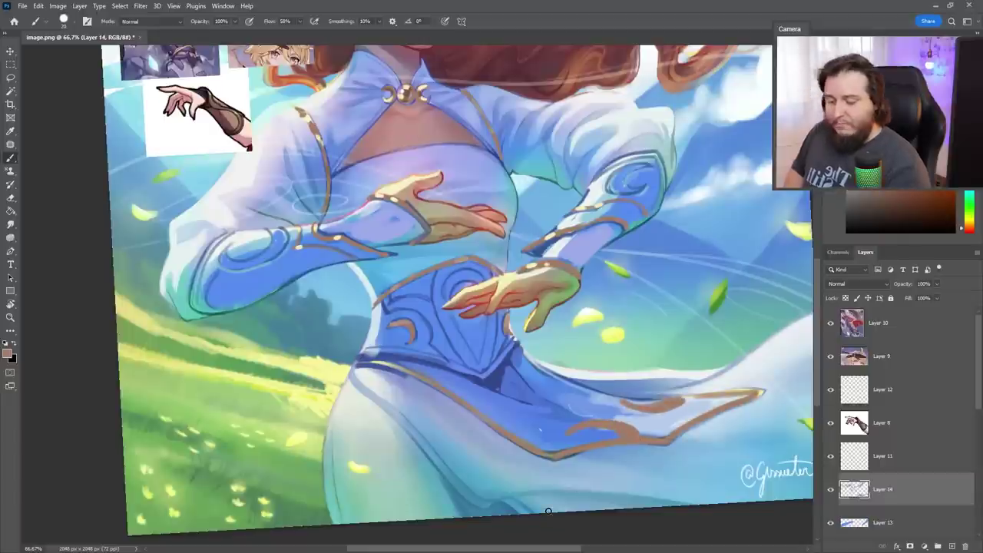
Undo the upper curl on the sash and repaint it in gold-brown as a pointed motif attached to the trim
key("ctrl+z")
key("ctrl+z")
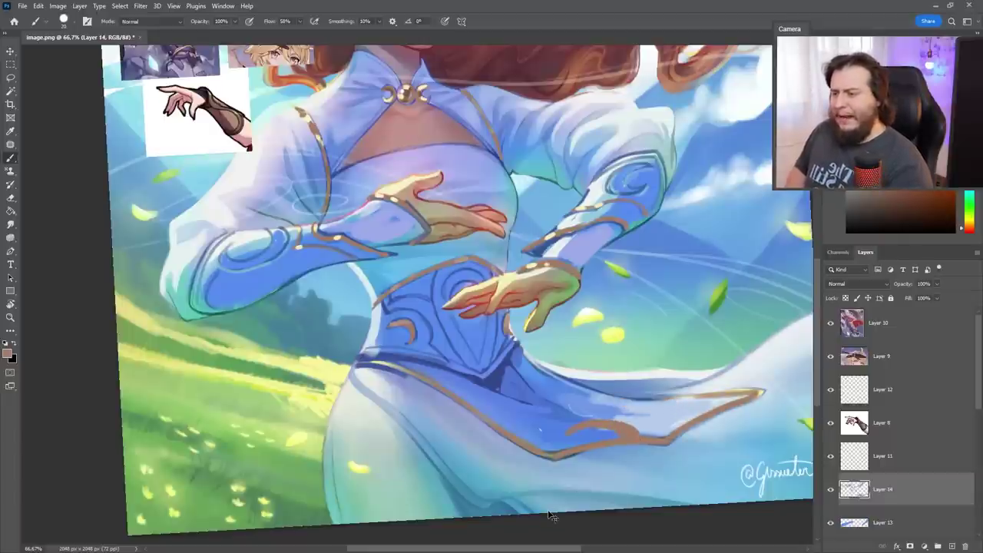
left_click_drag(527, 466, 502, 446)
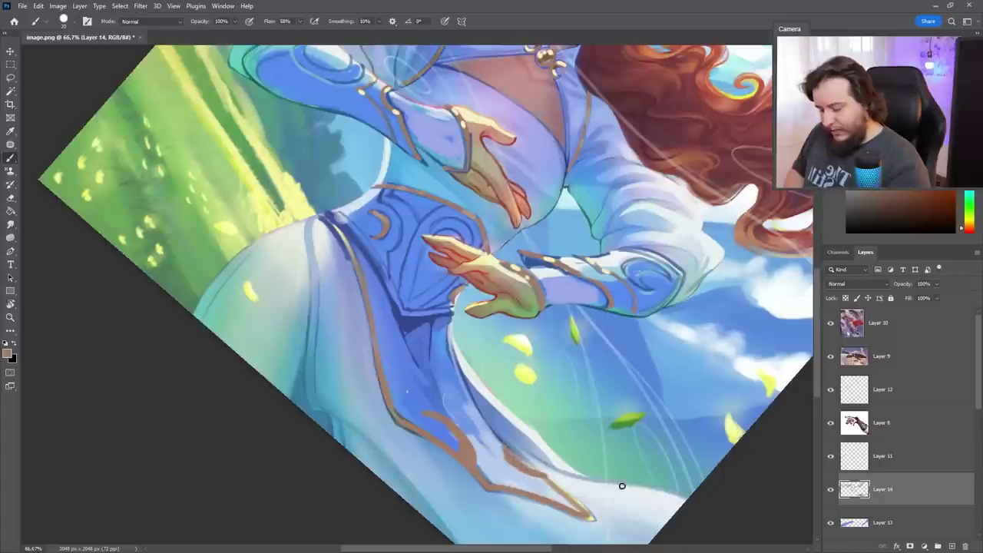
key("r")
mouse_move(555, 486)
left_mouse_down()
mouse_move(684, 446)
mouse_move(721, 280)
left_mouse_up()
key("b")
mouse_move(619, 350)
left_mouse_down()
mouse_move(695, 293)
mouse_move(628, 302)
left_mouse_up()
Darken the skirt's fold line below the belt with thin strokes of sampled dark blue, using a smaller brush
right_click(650, 301)
left_click(436, 308, "alt")
right_click(576, 341)
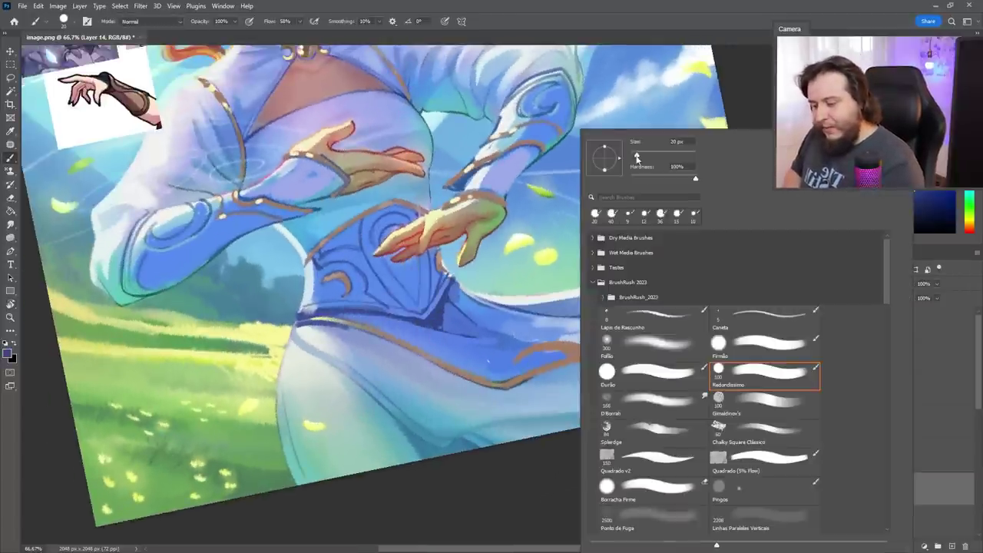
left_click_drag(637, 157, 633, 158)
left_click(735, 73)
key("r")
mouse_move(542, 441)
left_mouse_down()
mouse_move(512, 461)
mouse_move(355, 344)
left_mouse_up()
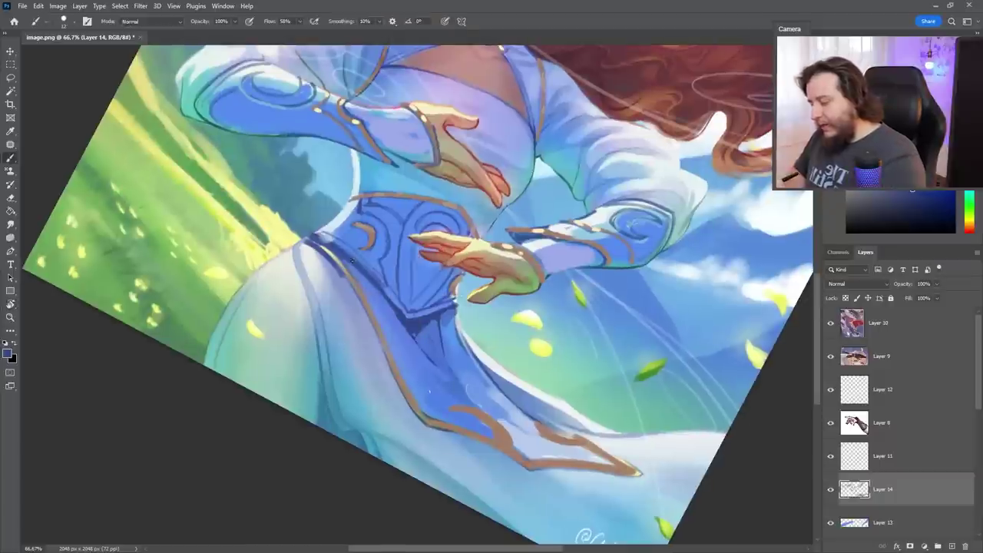
right_click(376, 260)
key("Escape")
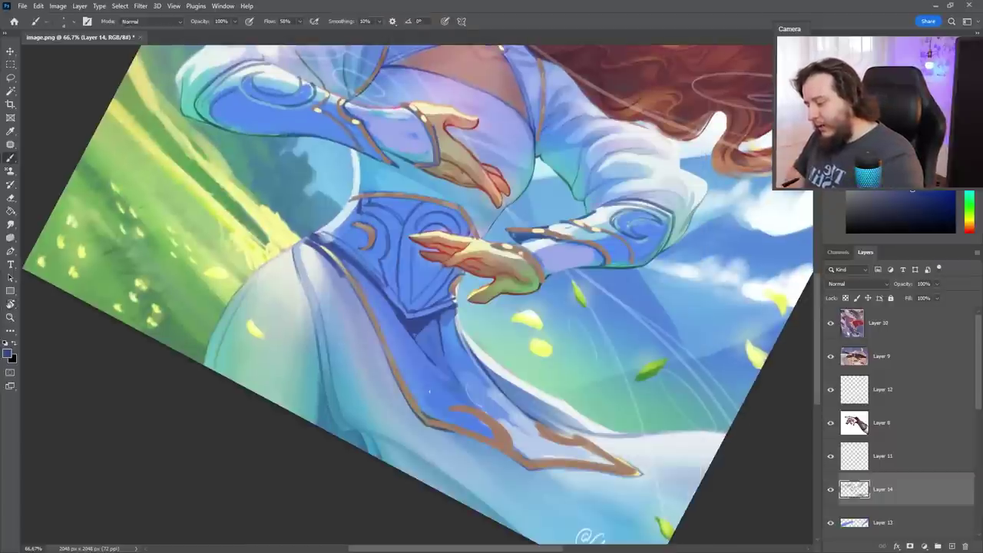
left_click_drag(315, 312, 327, 406)
left_click_drag(323, 332, 325, 359)
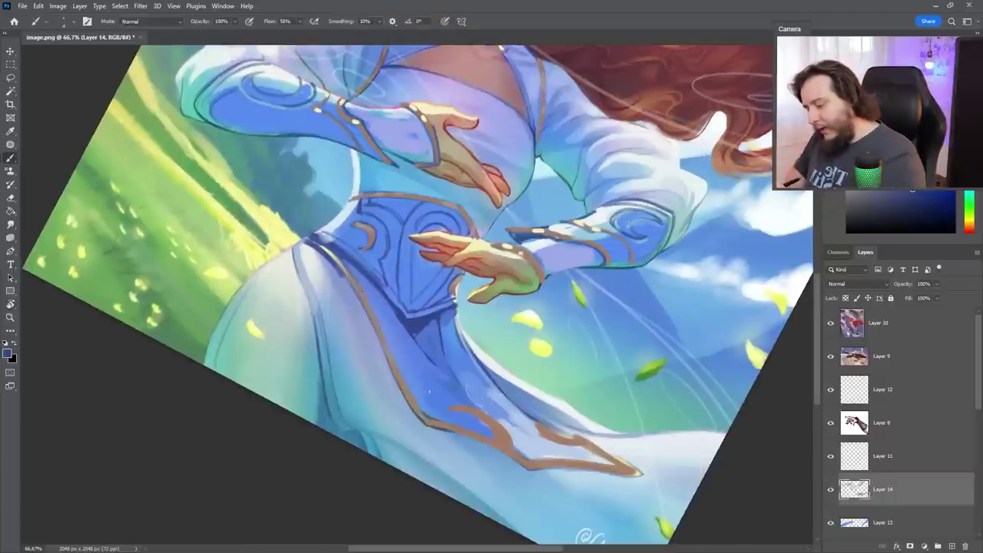
Outline the sash's gold trim and its curled motifs with thin dark blue lines
left_click_drag(395, 344, 414, 385)
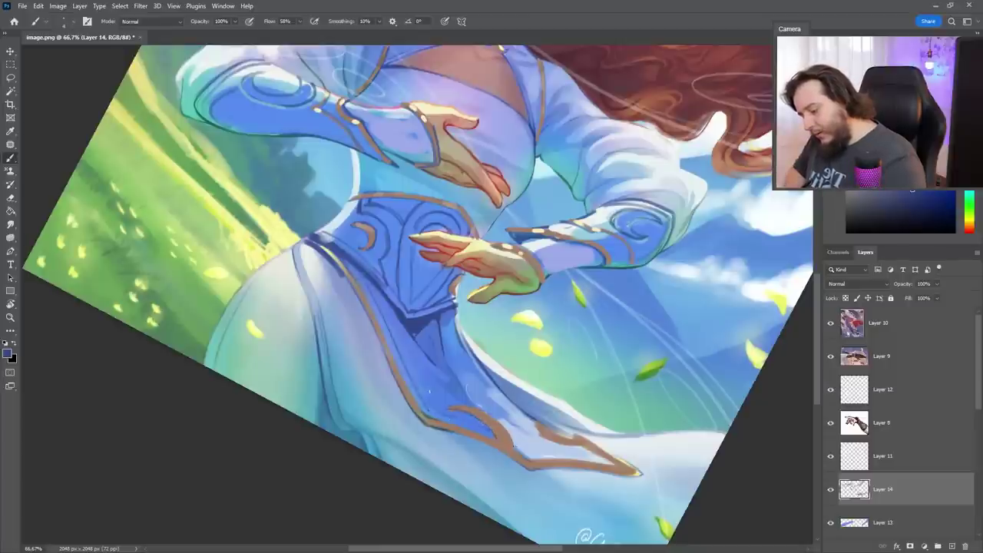
mouse_move(541, 454)
left_mouse_down()
mouse_move(573, 454)
mouse_move(581, 442)
mouse_move(539, 430)
left_mouse_up()
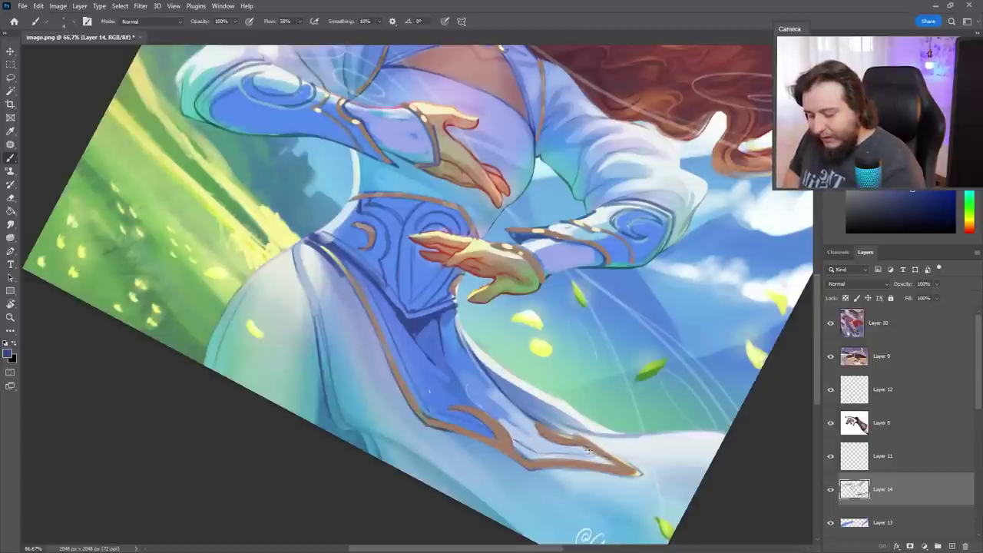
mouse_move(537, 469)
left_mouse_down()
mouse_move(626, 478)
mouse_move(602, 472)
mouse_move(655, 372)
left_mouse_up()
Add pale cream highlights, sampled from the glove's trim, along the gold trim at the sash's pointed end
key("ctrl+minus")
key("r")
left_click(361, 176, "alt")
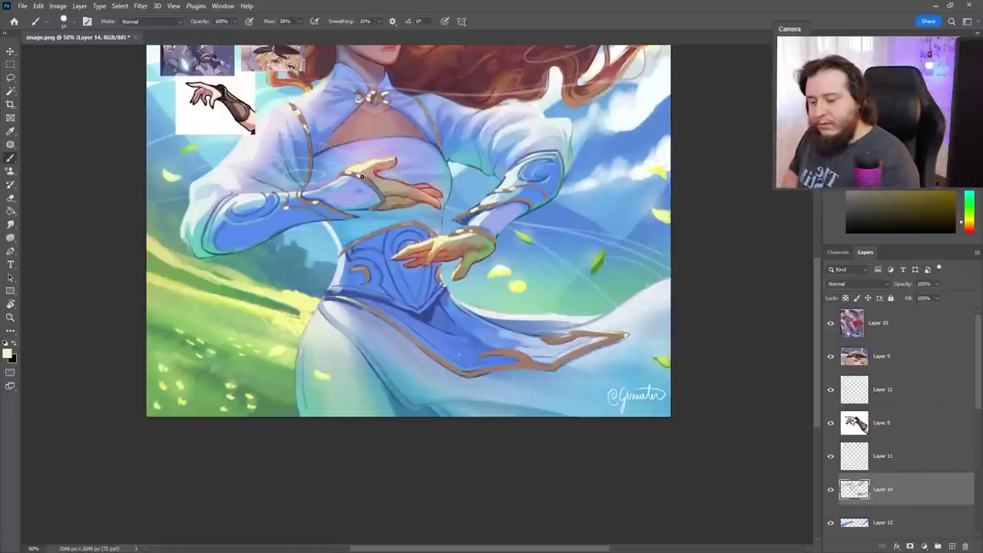
mouse_move(561, 361)
left_mouse_down()
mouse_move(614, 339)
mouse_move(590, 335)
mouse_move(615, 333)
left_mouse_up()
left_click_drag(517, 359, 607, 385)
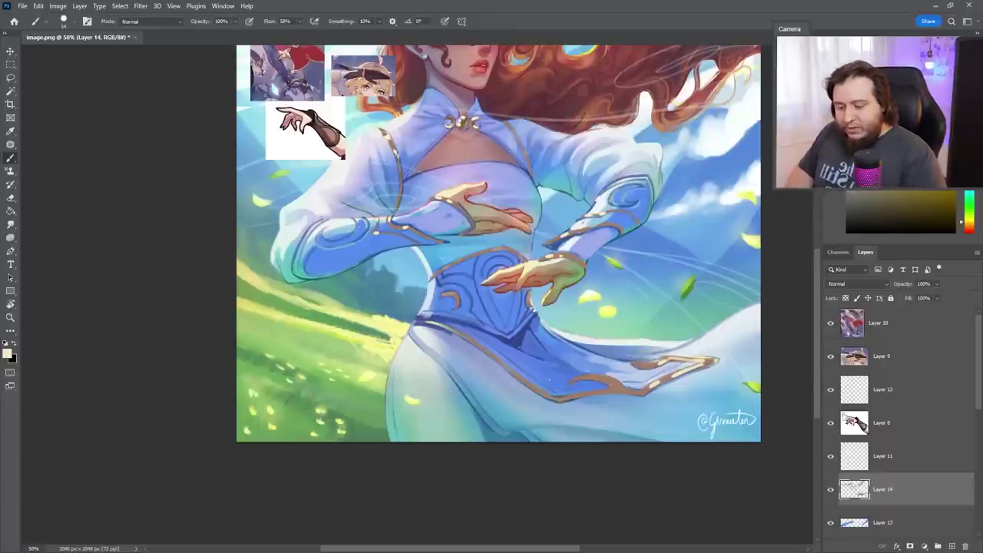
Move Layer 8 above Layer 12 and group the paintover layers from Layer 12 down to Layer 5
left_click(884, 387)
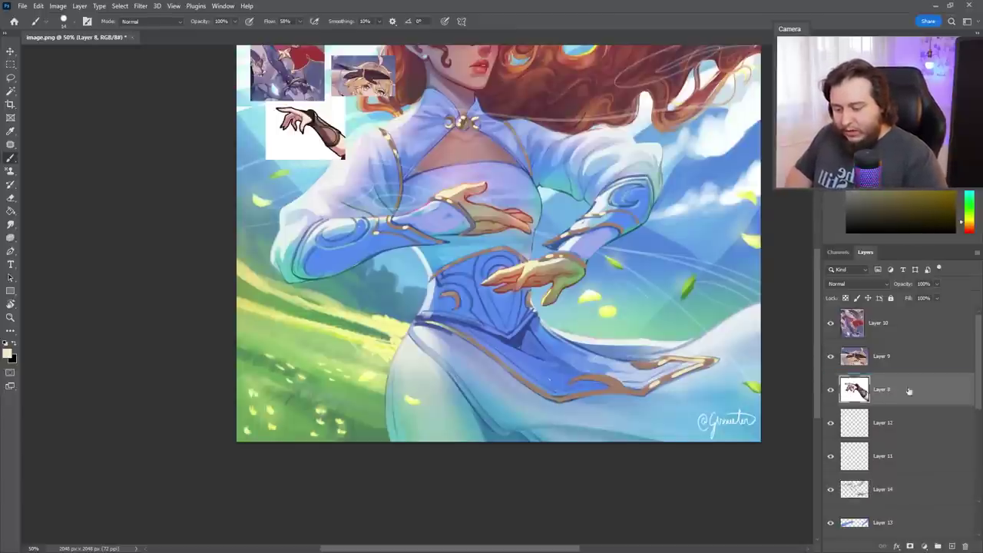
scroll(895, 438, "down", 5)
left_click(920, 425, "shift")
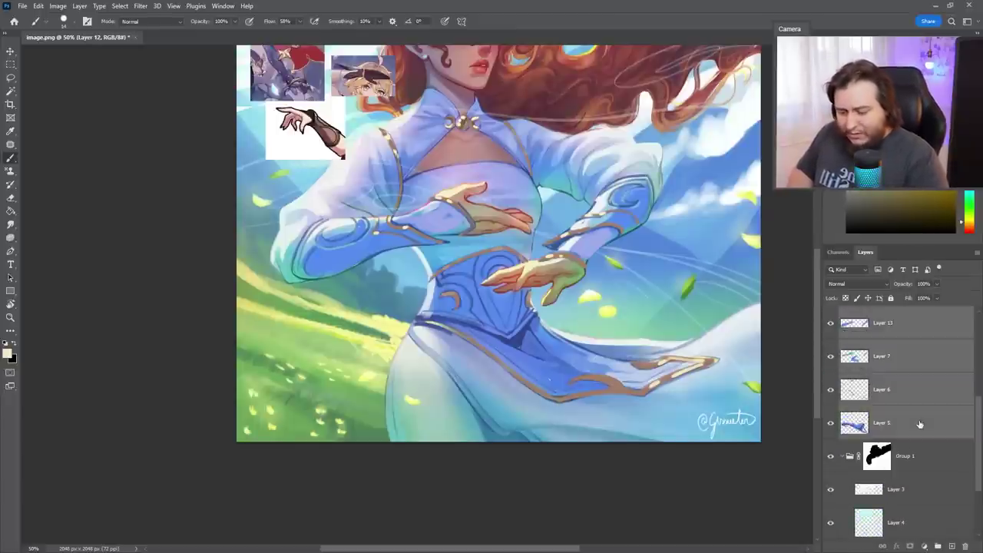
key("ctrl+g")
left_click_drag(605, 278, 600, 343)
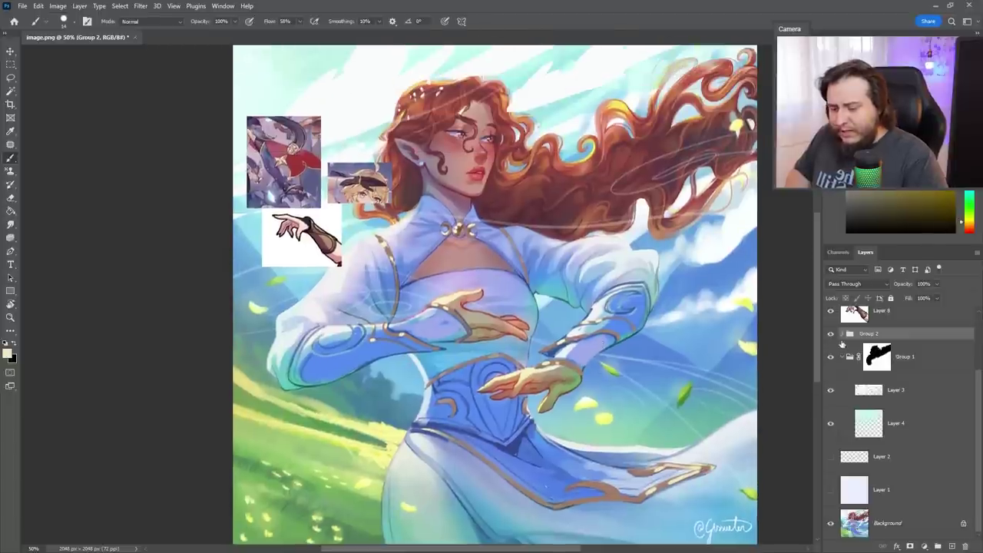
Compare the illustration with and without the costume paintover in Group 2, both close up and in full view
left_click(831, 333)
left_click(831, 333)
left_click(832, 333)
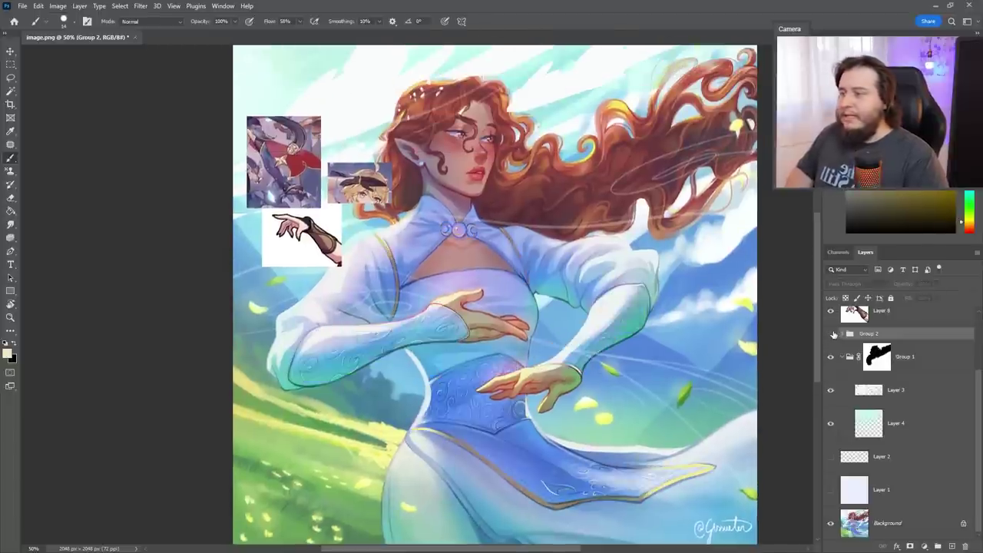
left_click(832, 334)
left_click(832, 333)
left_click(833, 334)
key("z")
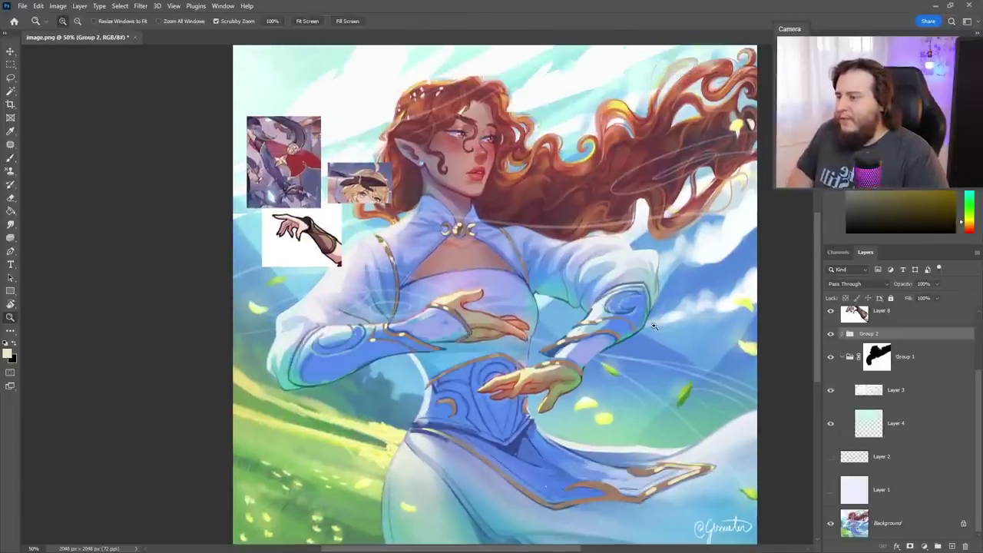
left_click(654, 336, "alt")
left_click_drag(656, 346, 643, 354)
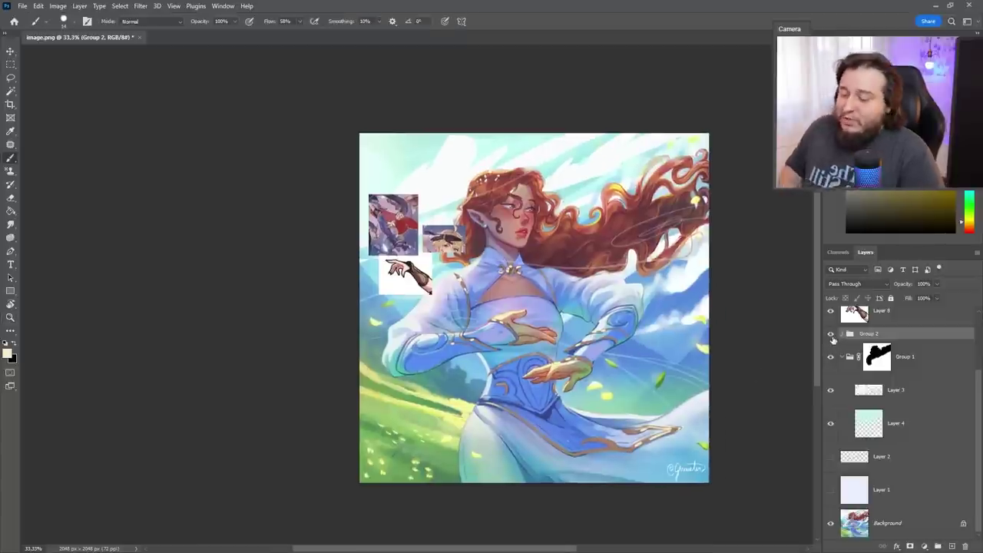
left_click(832, 336)
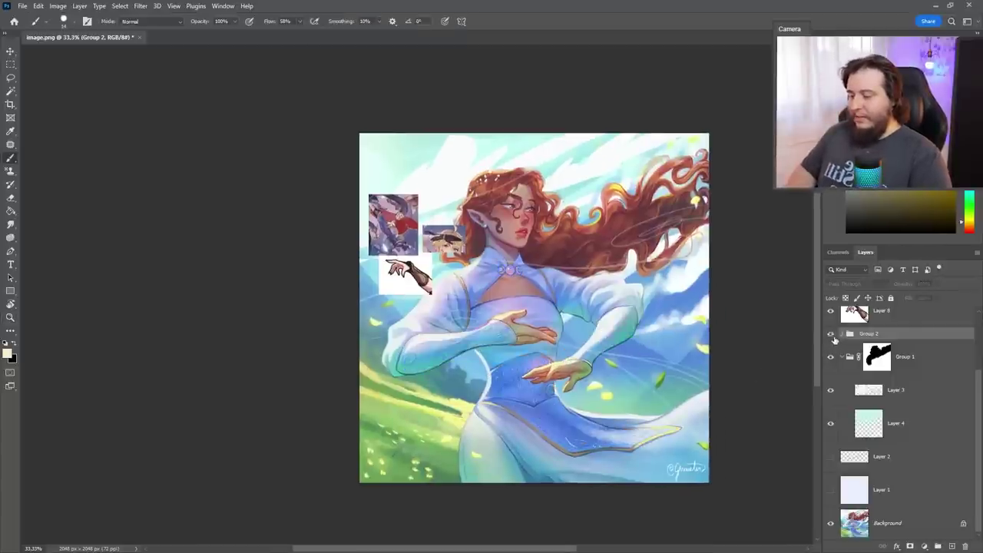
left_click(832, 336)
Hide the reference image layers 10, 9 and 8, and compare the clean artwork with and without Group 2
scroll(834, 353, "up", 3)
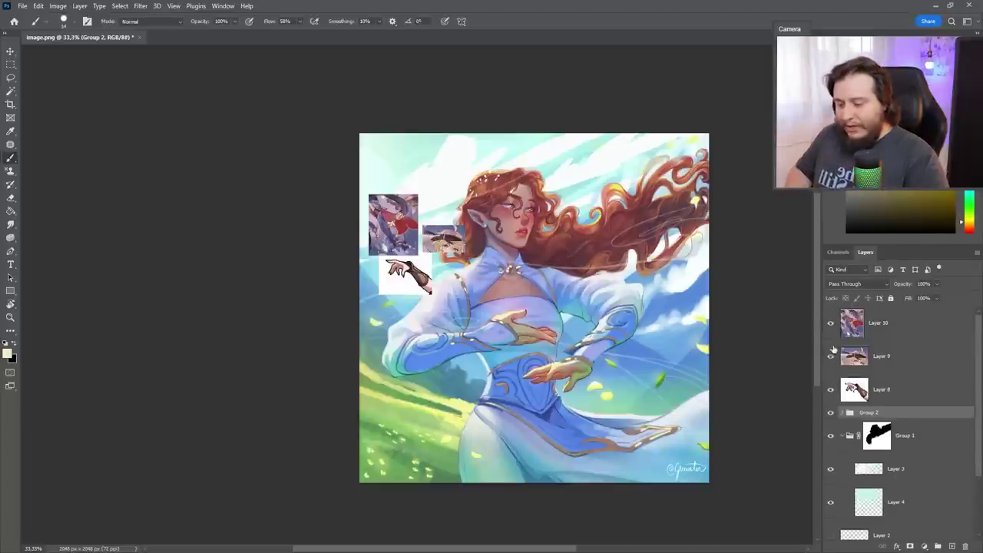
left_click_drag(830, 323, 832, 393)
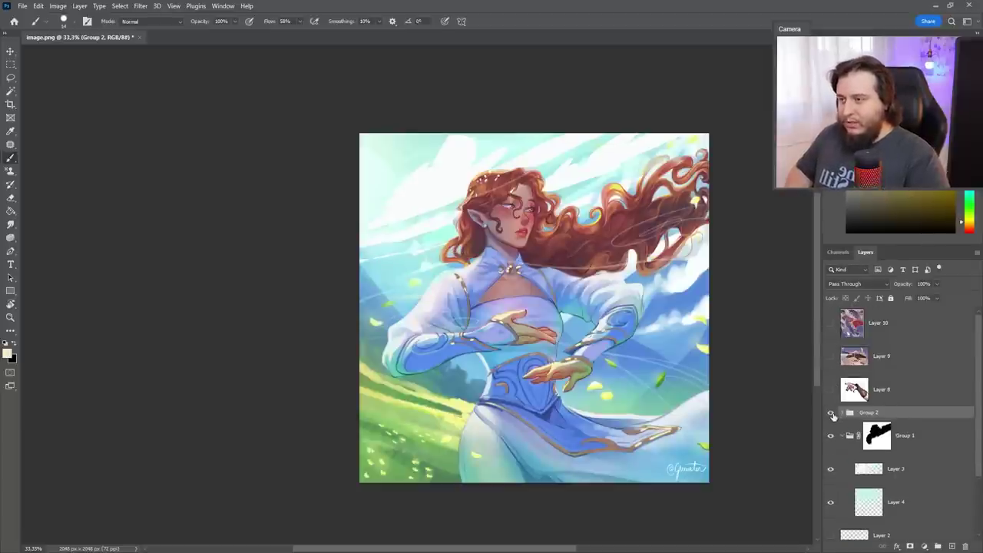
left_click(831, 413)
left_click(832, 414)
left_click(832, 413)
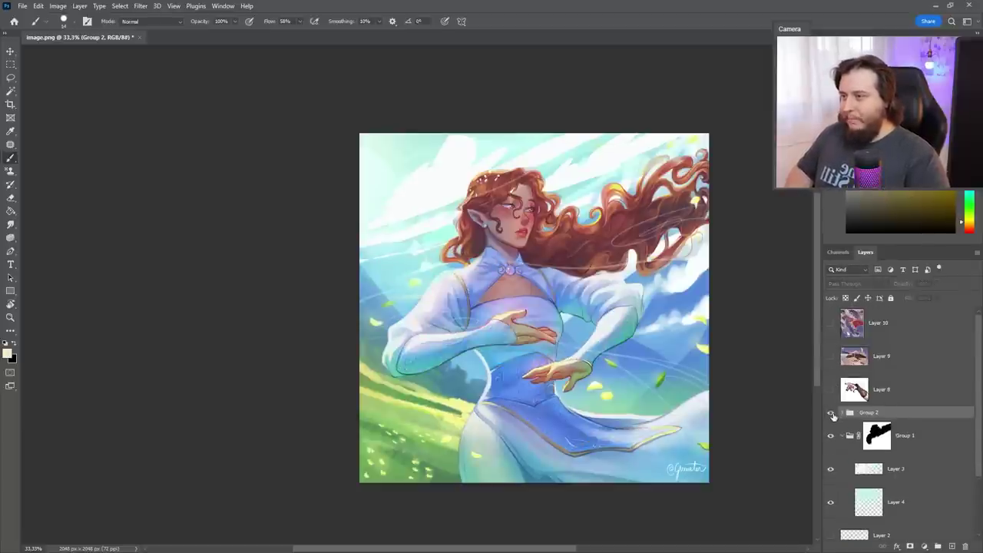
left_click(832, 413)
left_click(832, 414)
left_click(832, 414)
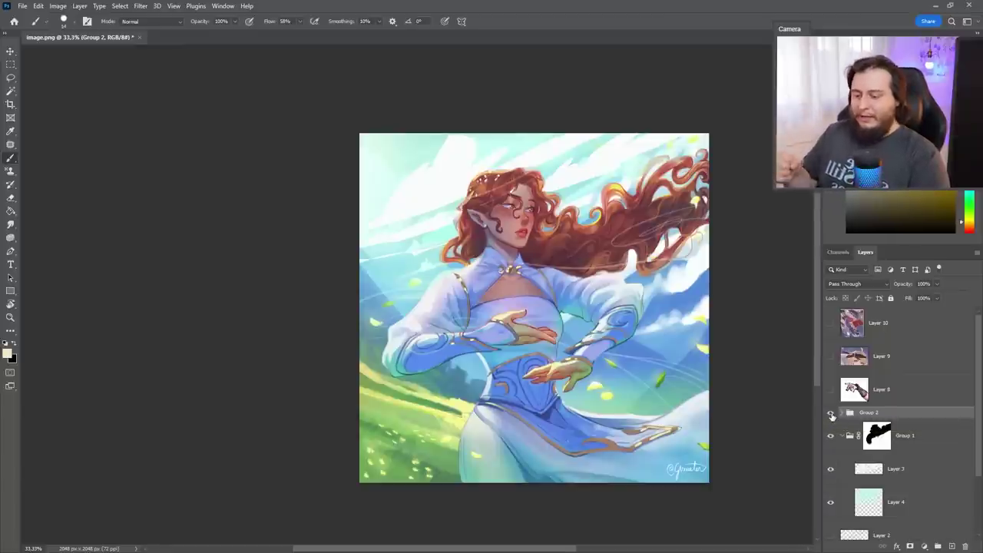
left_click(830, 413)
left_click(830, 413)
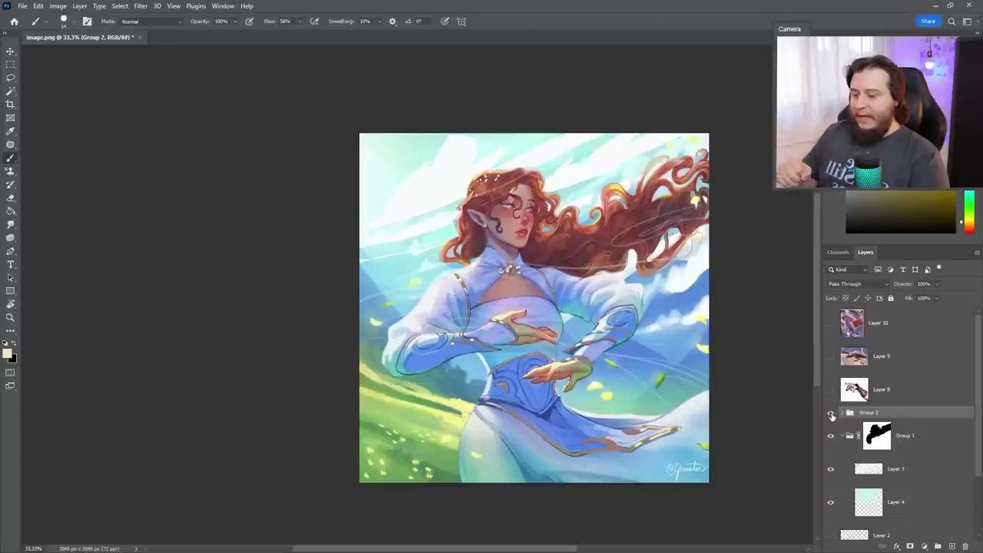
Combine Group 2 and the cloud paintover Group 1 into a single group
scroll(831, 415, "down", 2)
left_click(899, 435, "shift")
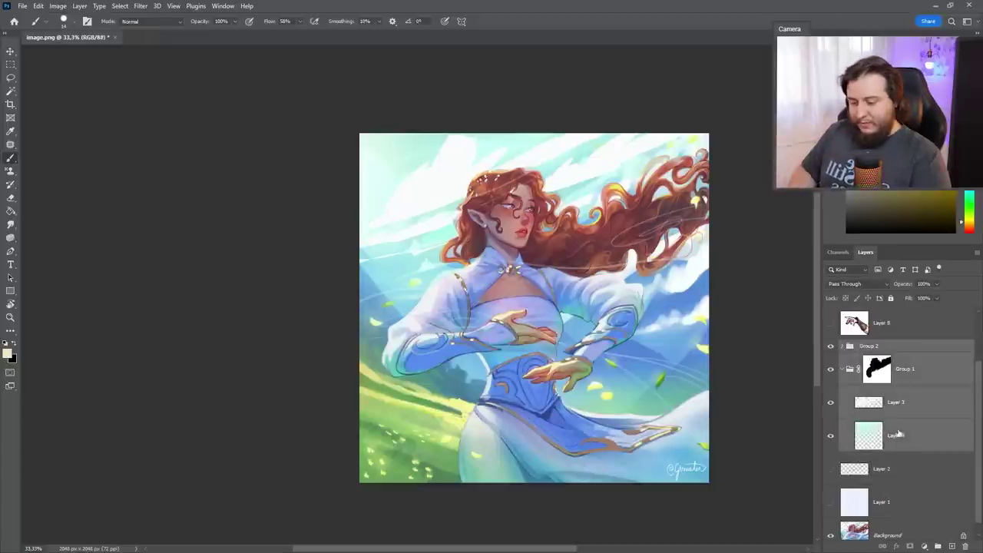
key("ctrl+g")
Compare the original illustration with the complete paintover in Group 3, in full view and closer on the character
left_click(830, 413)
left_click(830, 412)
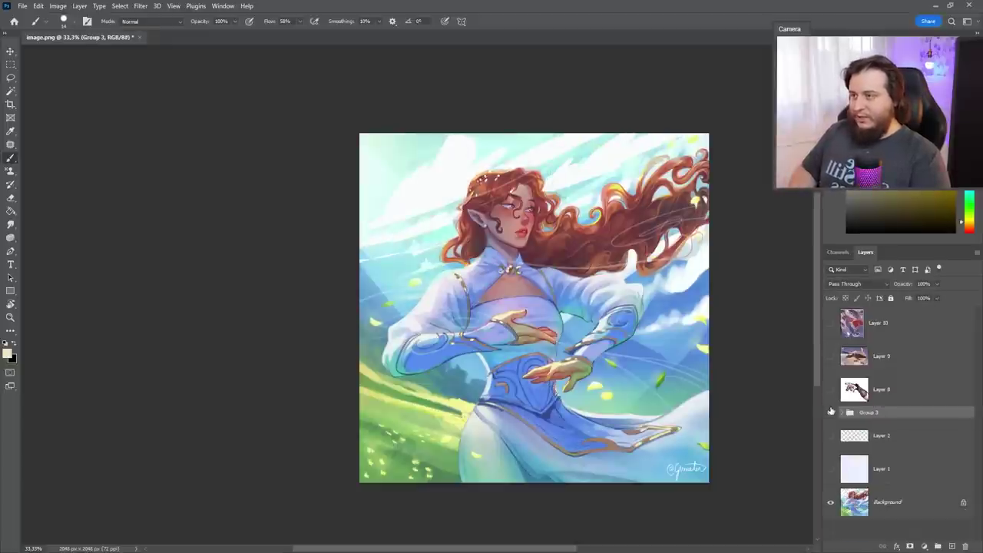
left_click(830, 412)
left_click(830, 413)
left_click(830, 413)
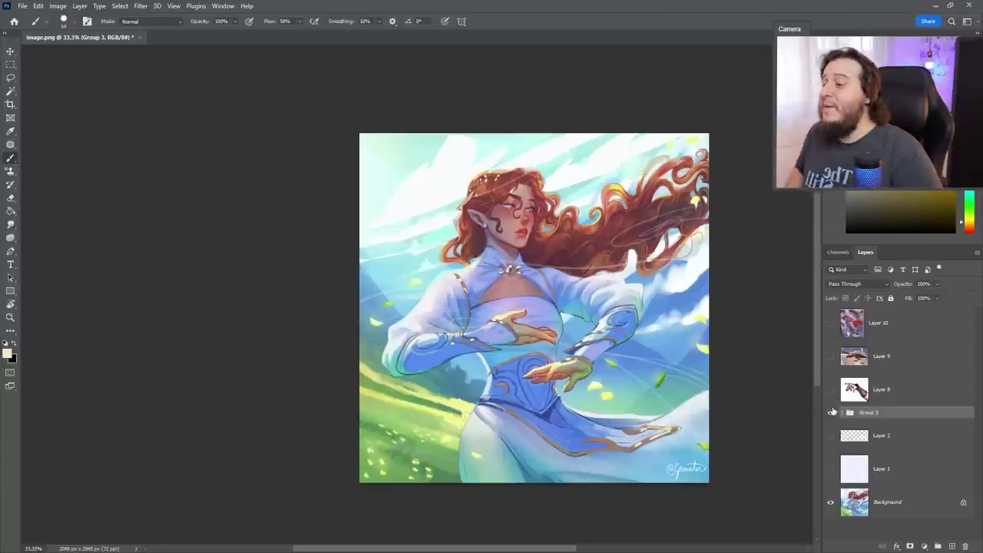
left_click(830, 412)
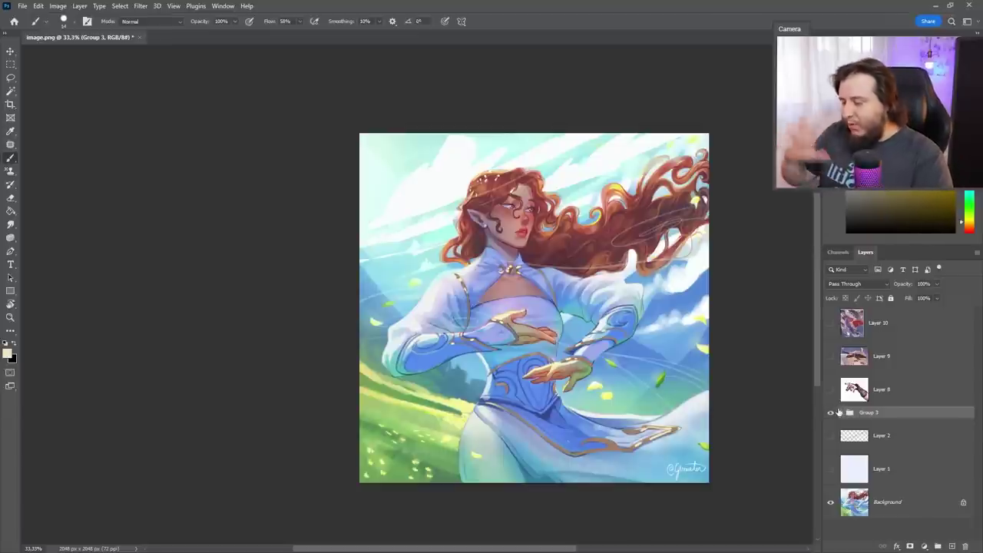
left_click(829, 413)
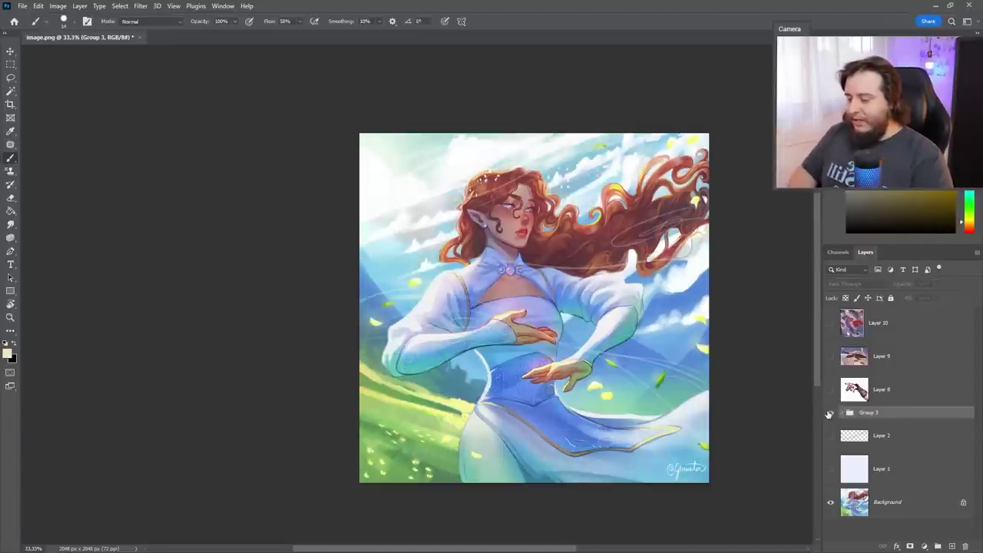
left_click(829, 413)
left_click(830, 413)
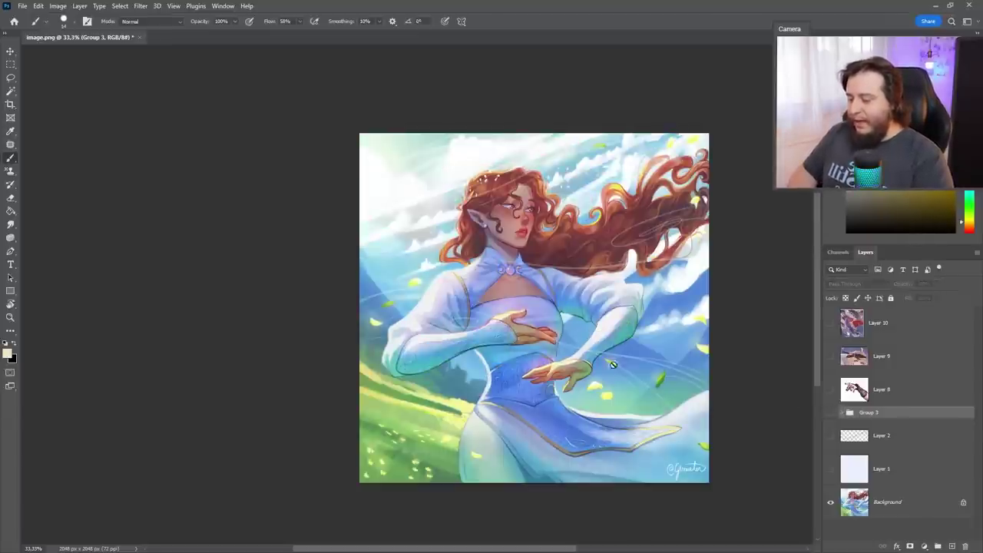
left_click(494, 333, "ctrl")
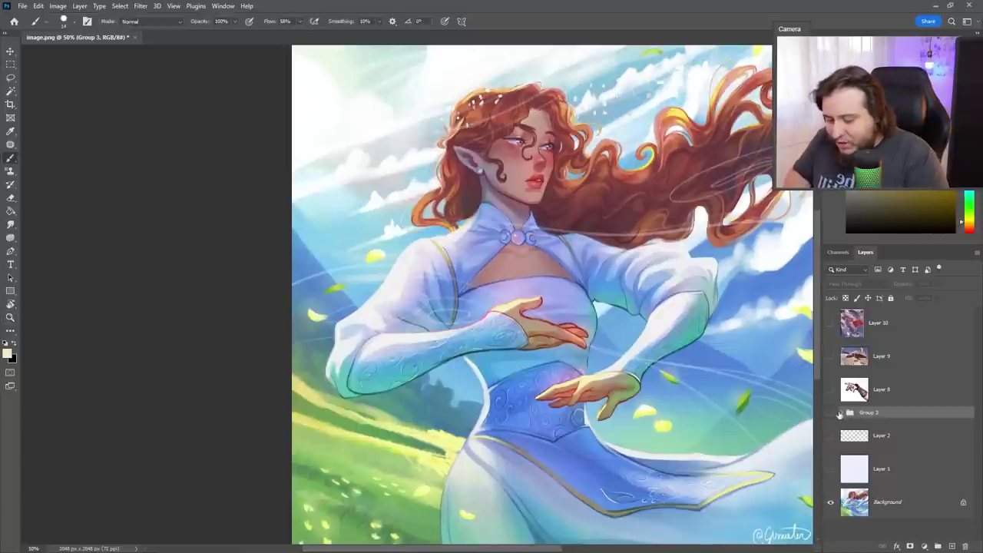
left_click(831, 414)
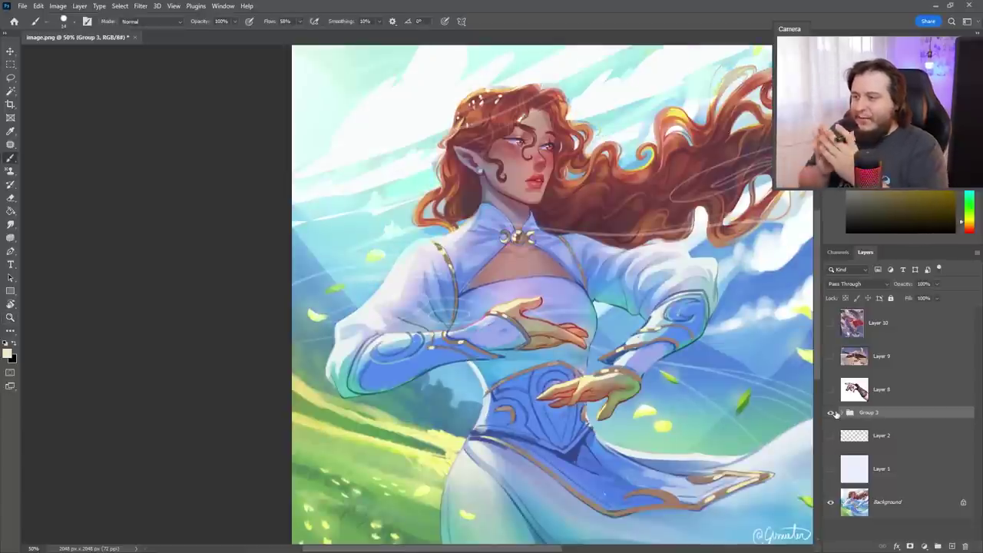